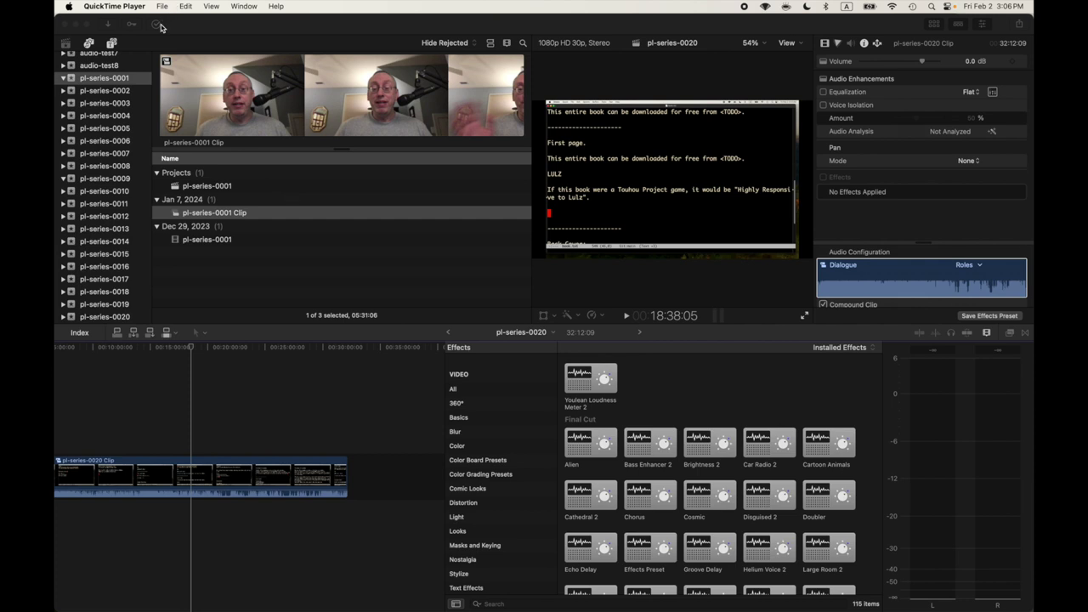
Step: Use File > New > Event in Final Cut Pro to add event pl-series-0022 to the Untitled library
left_click(233, 40)
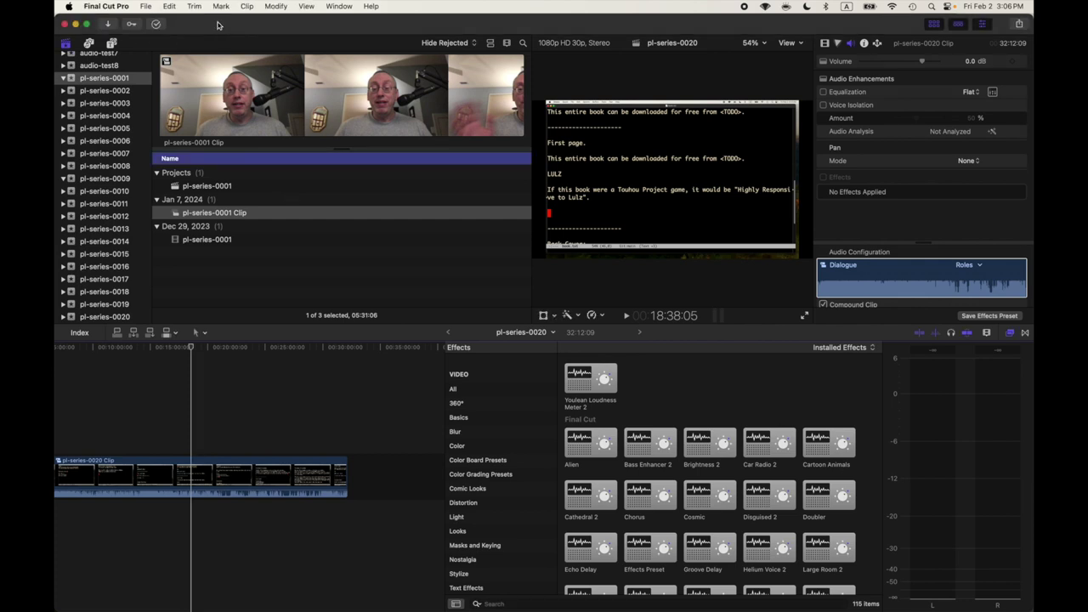
left_click(146, 6)
mouse_move(162, 29)
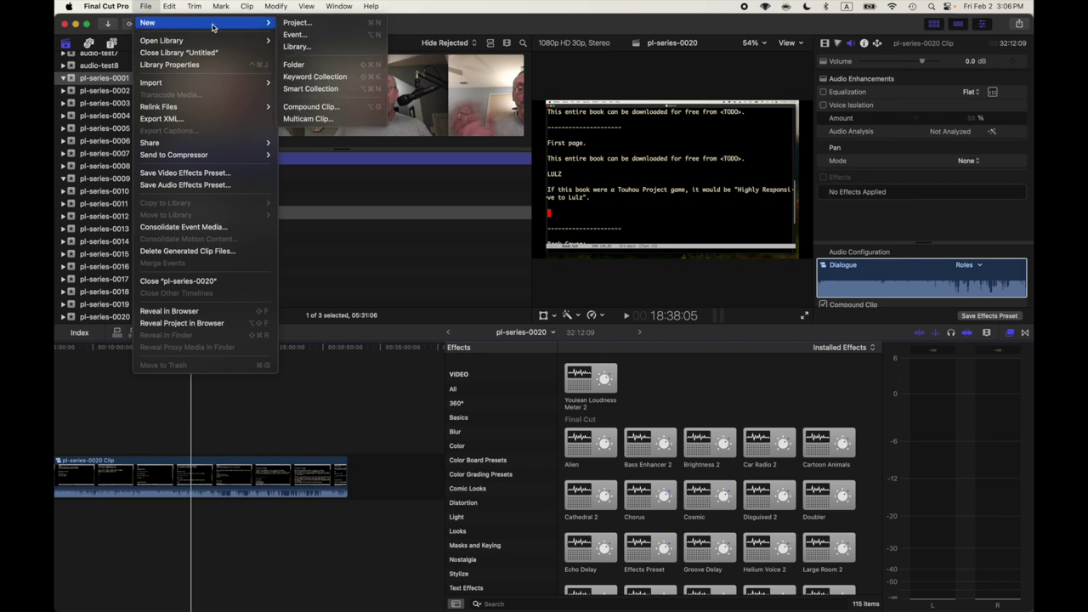
left_click(347, 34)
type("pl-series-0022")
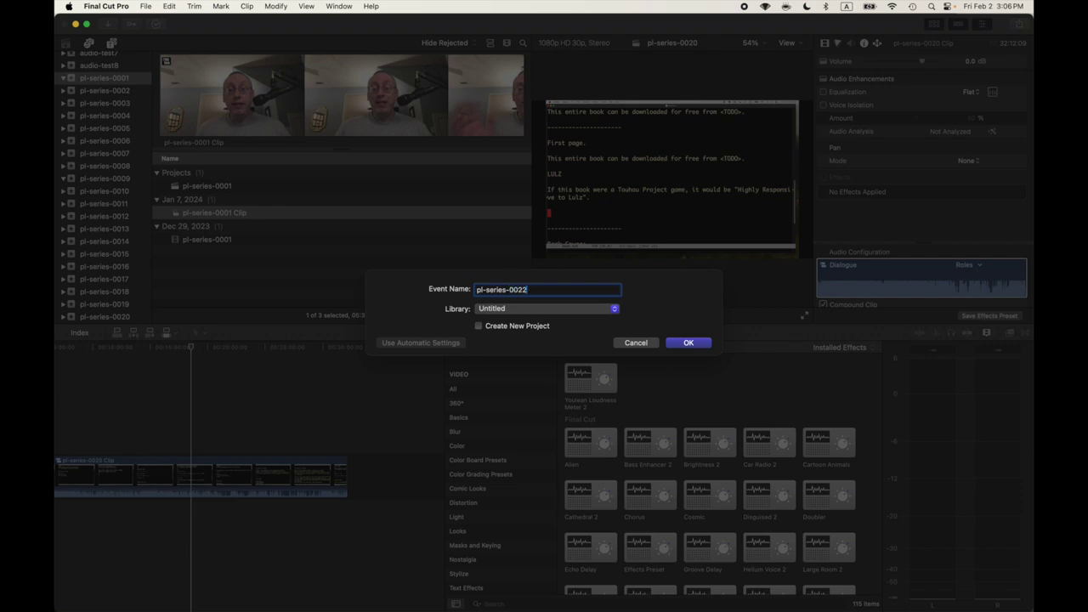
left_click(692, 344)
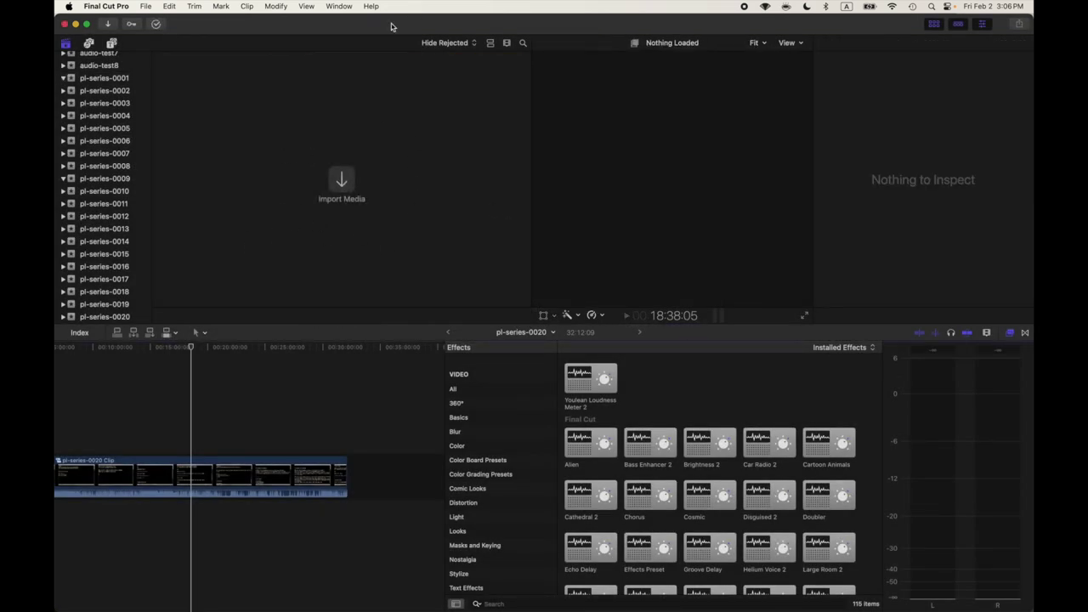
Step: Check Get Info on the desktop Screen Recording 2024-02-02 at 1.50.10 PM movie, then drag it into the event
left_click_drag(391, 27, 394, 122)
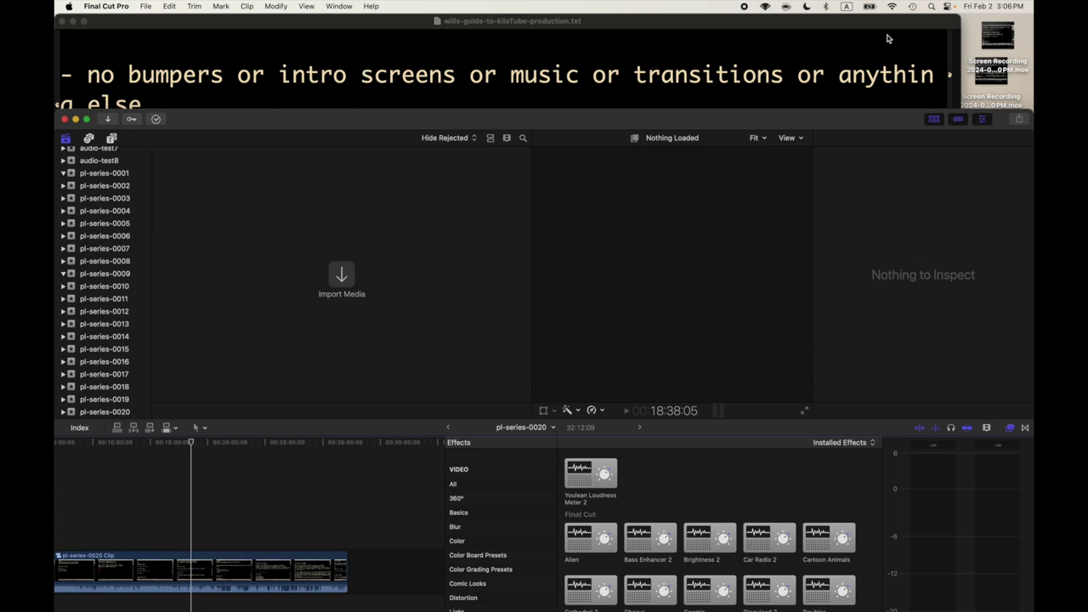
left_click(991, 79)
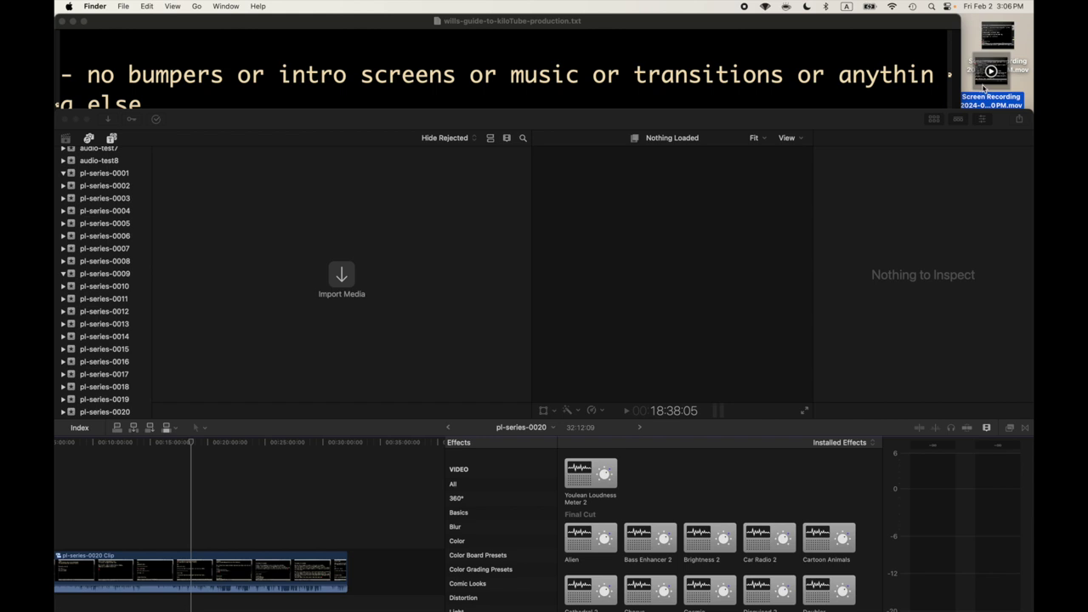
left_click_drag(986, 71, 986, 85)
key("super+i")
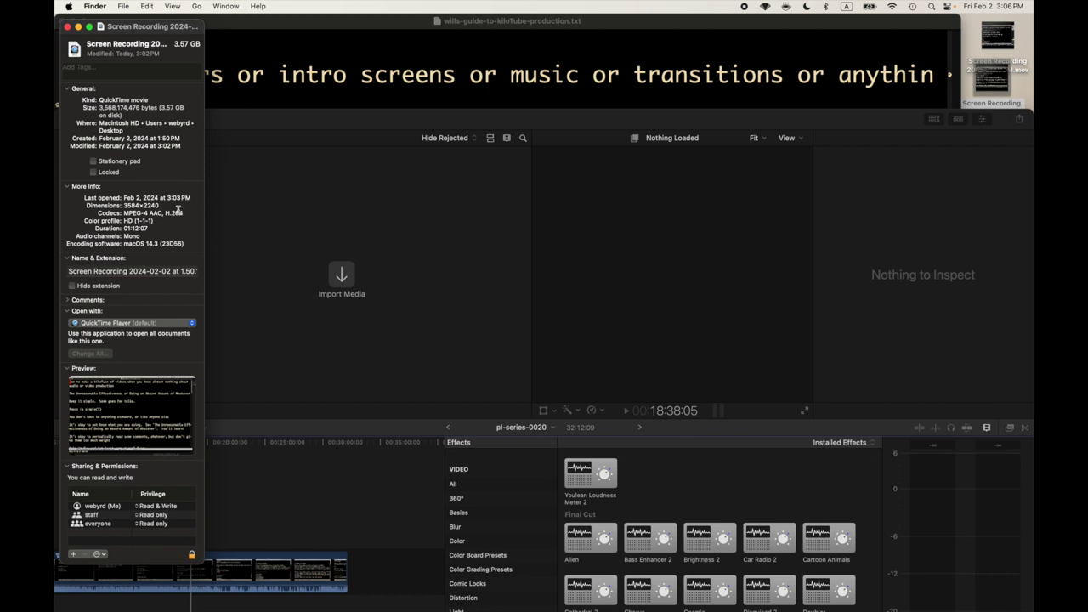
key("super+w")
left_click_drag(991, 77, 406, 201)
Step: Create a new project named pl-series-0022 from the imported Screen Recording clip
left_click(405, 201)
left_click(251, 306)
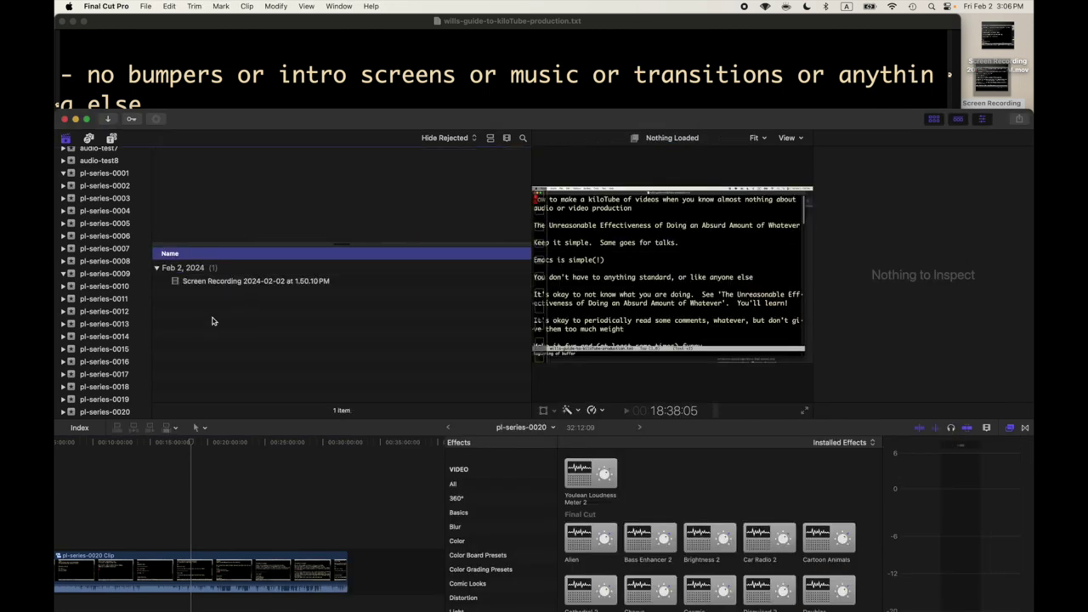
left_click(241, 282)
left_click_drag(274, 119, 275, 26)
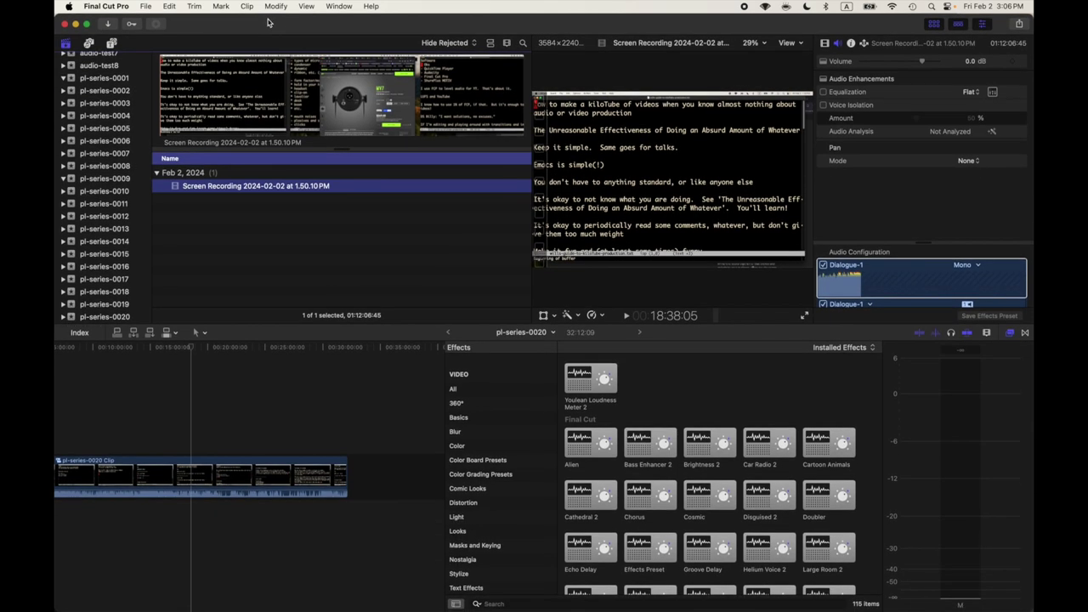
left_click(294, 214)
left_click(297, 185)
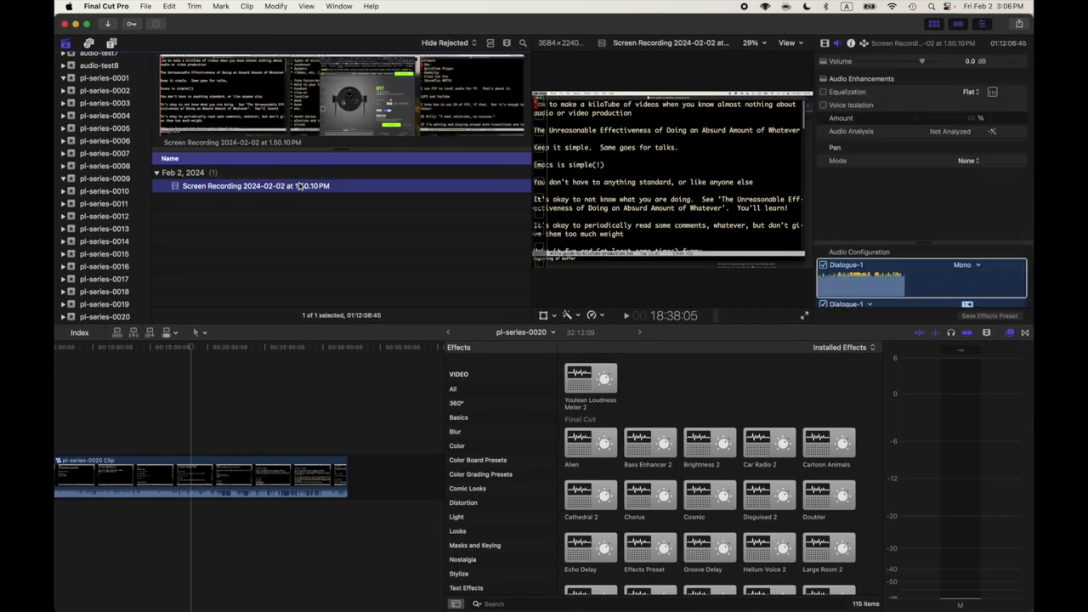
scroll(75, 285, "down", 1)
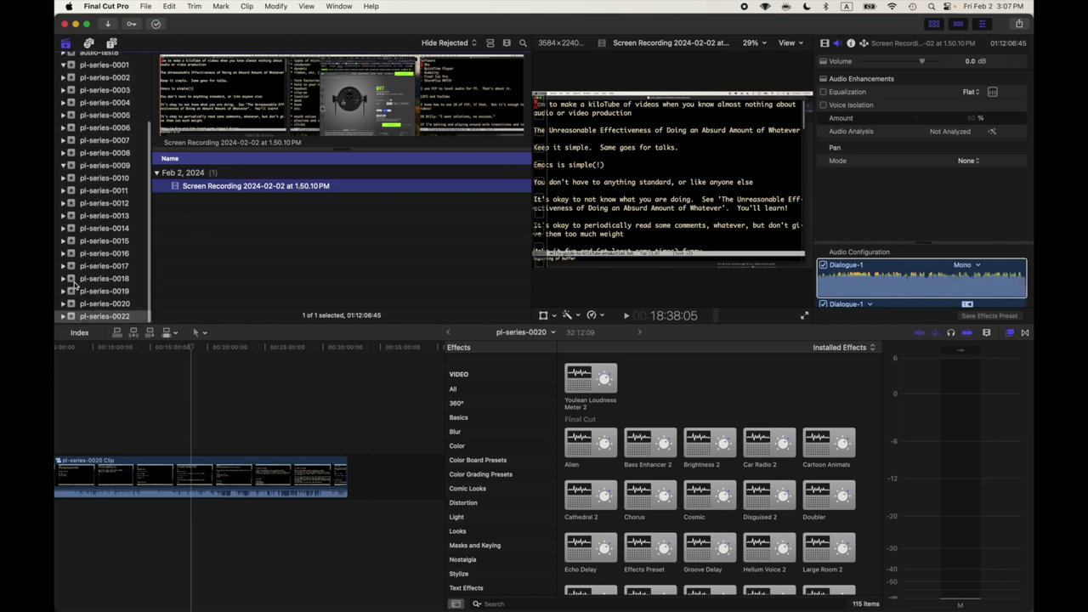
right_click(266, 187)
left_click(272, 191)
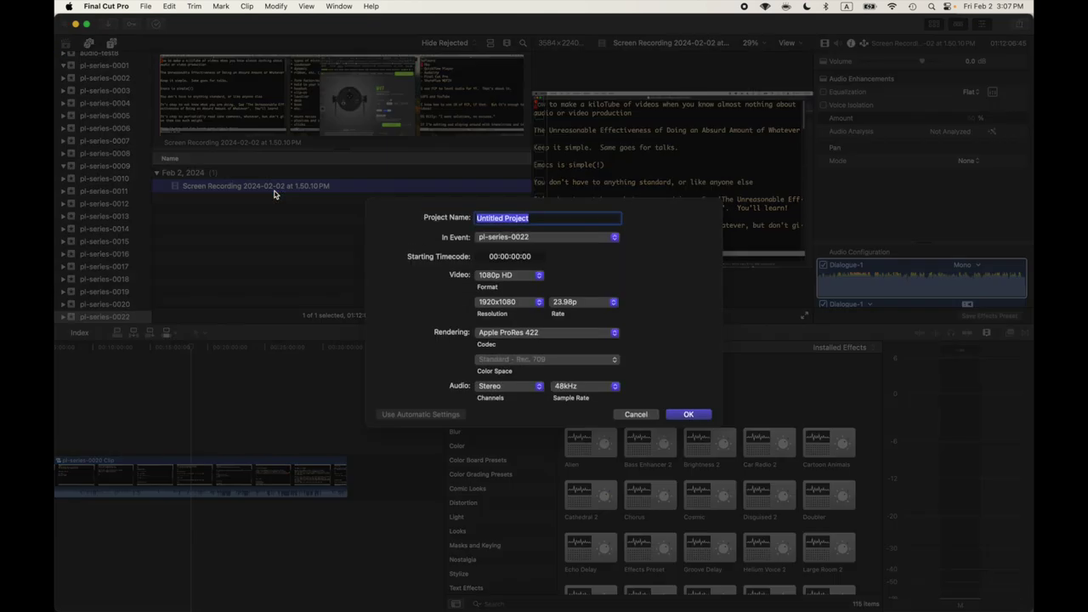
type("pl-series-0022")
left_click(688, 415)
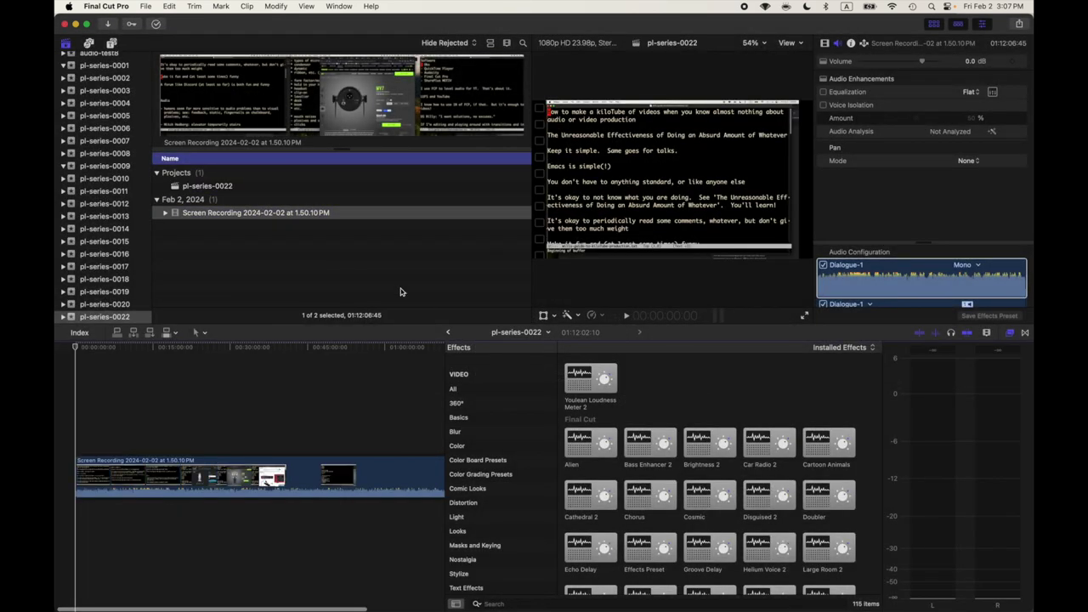
Step: Switch between the clip and the pl-series-0022 project, then select the clip in the timeline
left_click(274, 212)
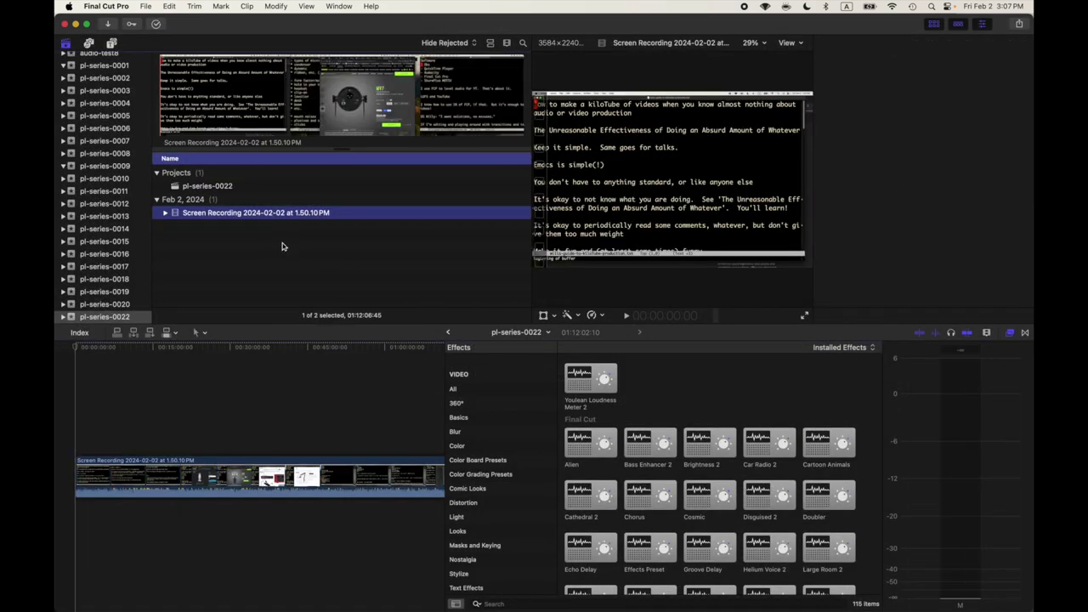
left_click(243, 186)
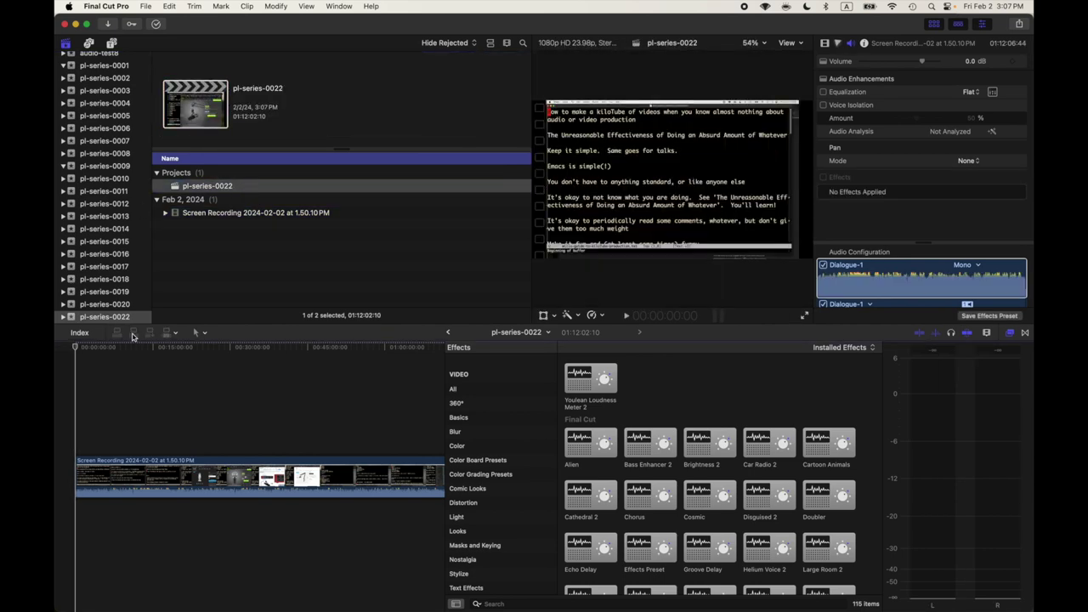
left_click(288, 215)
left_click(273, 187)
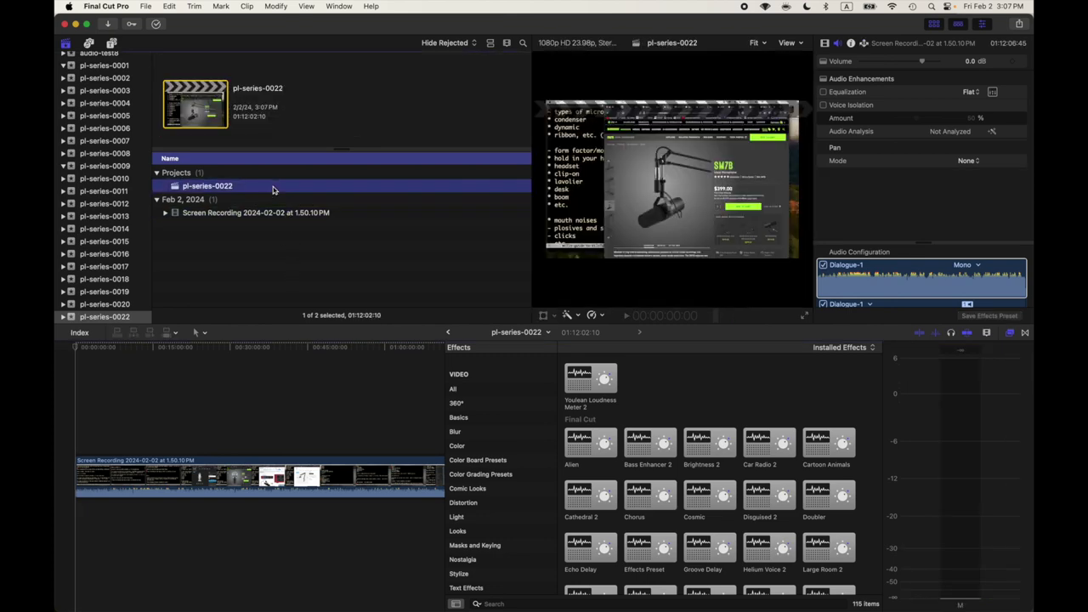
left_click(272, 213)
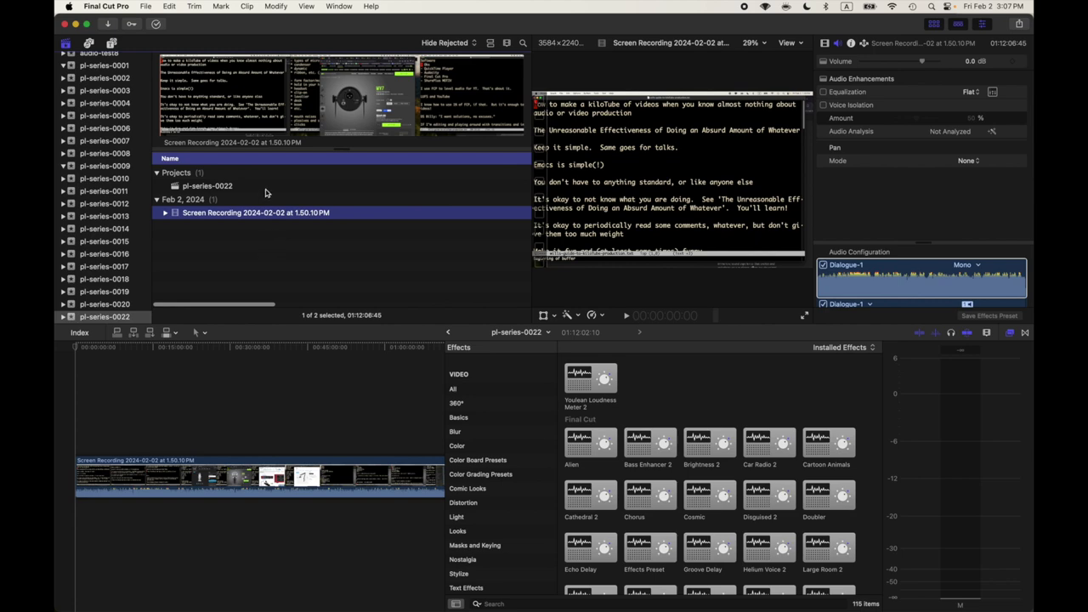
left_click(269, 187)
left_click(267, 245)
left_click(283, 492)
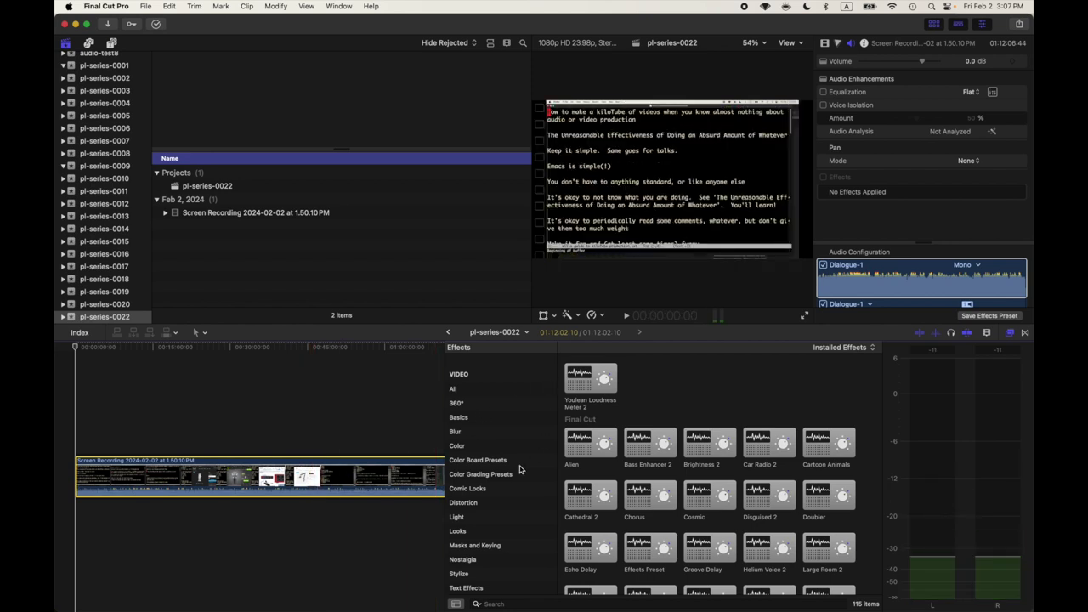
Step: Filter audio effects to Levels, drop Limiter onto the timeline clip, then show All again
scroll(495, 503, "down", 8)
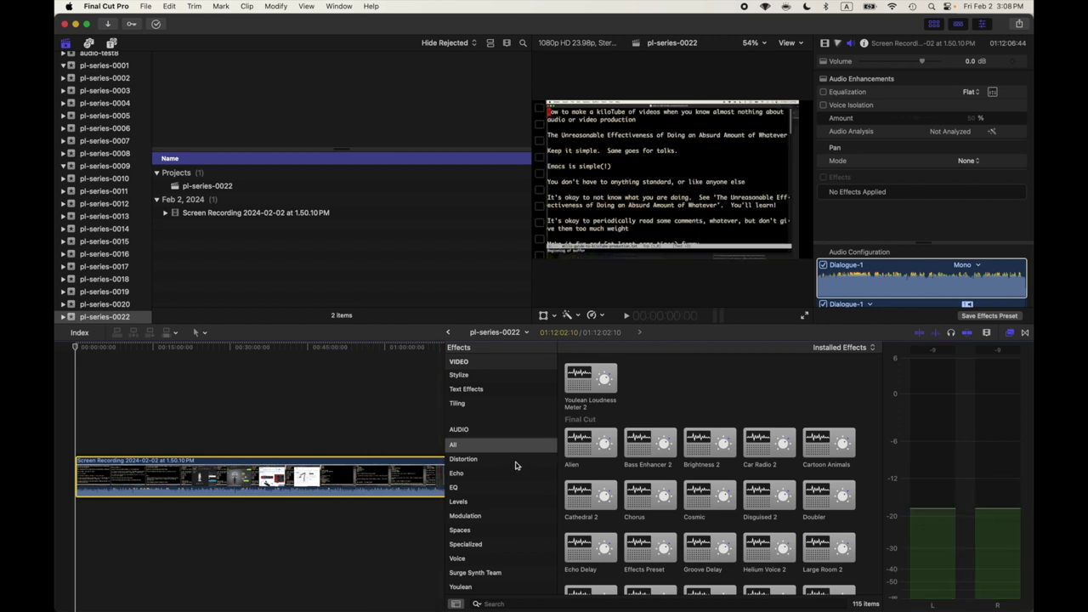
scroll(513, 467, "down", 1)
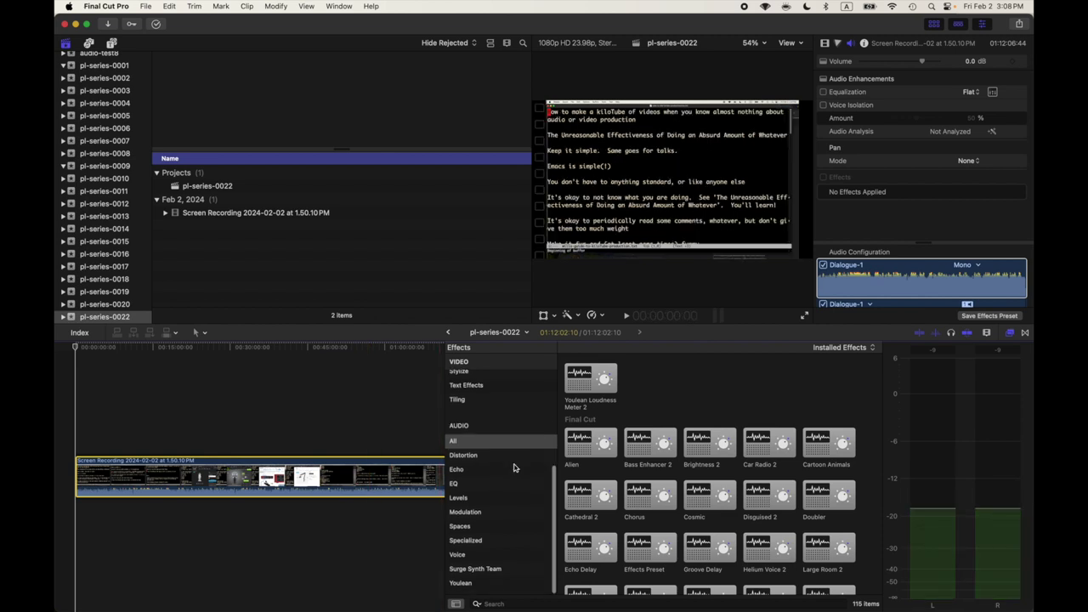
left_click(468, 500)
left_click_drag(598, 387, 393, 476)
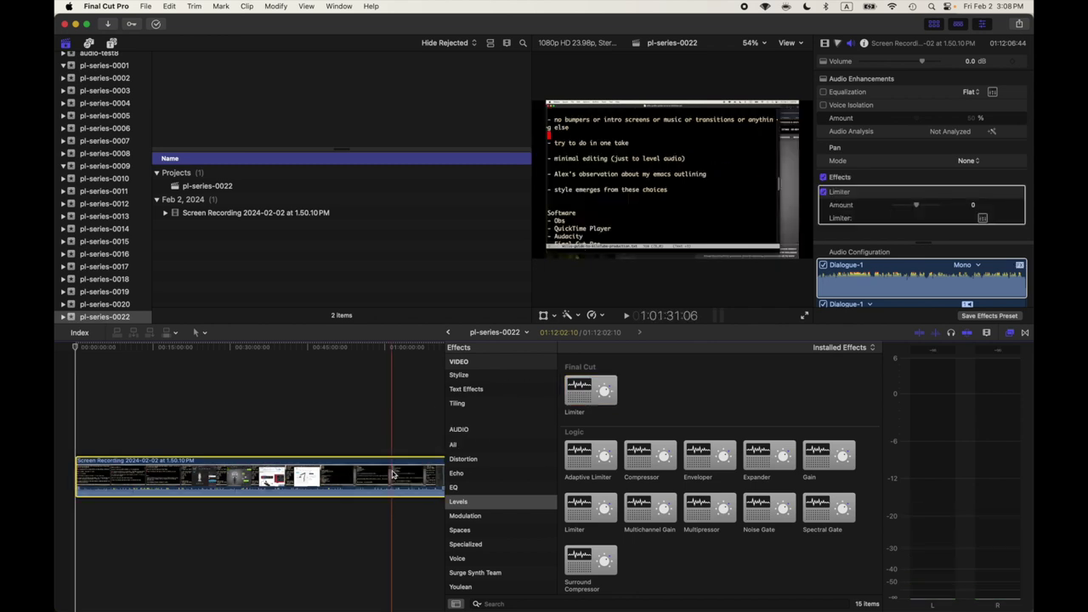
left_click(464, 443)
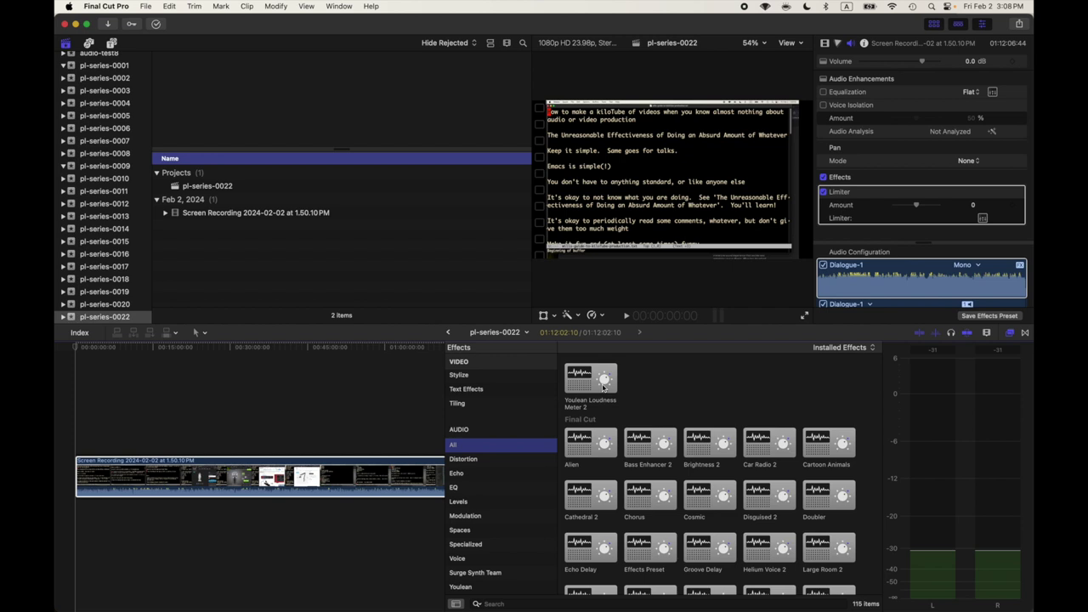
Step: Drop Youlean Loudness Meter 2 onto the timeline clip, then reselect the clip to see both effects
left_click_drag(603, 386, 376, 487)
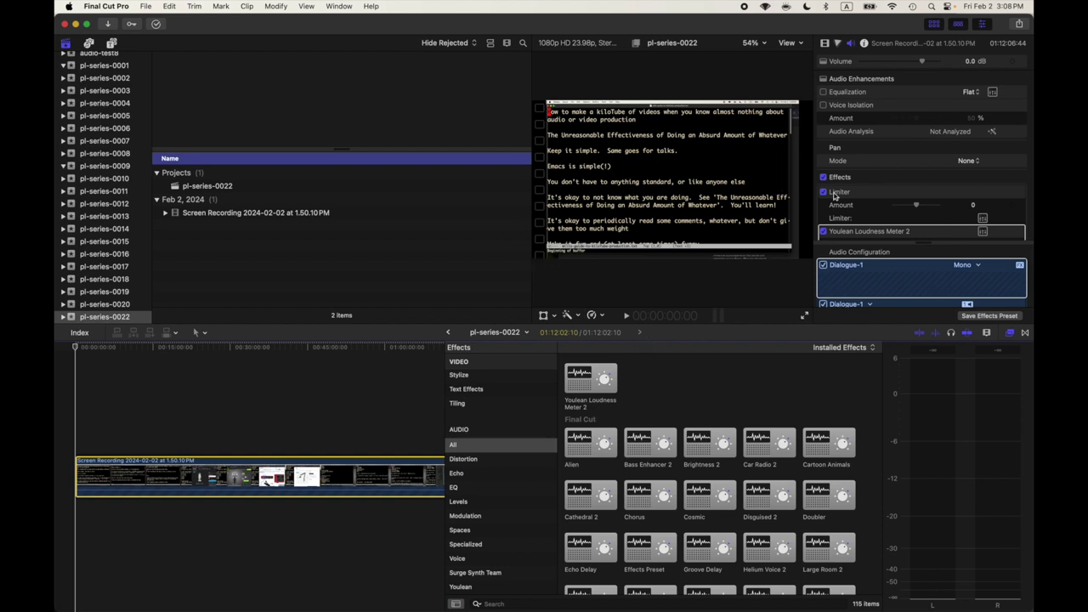
scroll(886, 178, "down", 3)
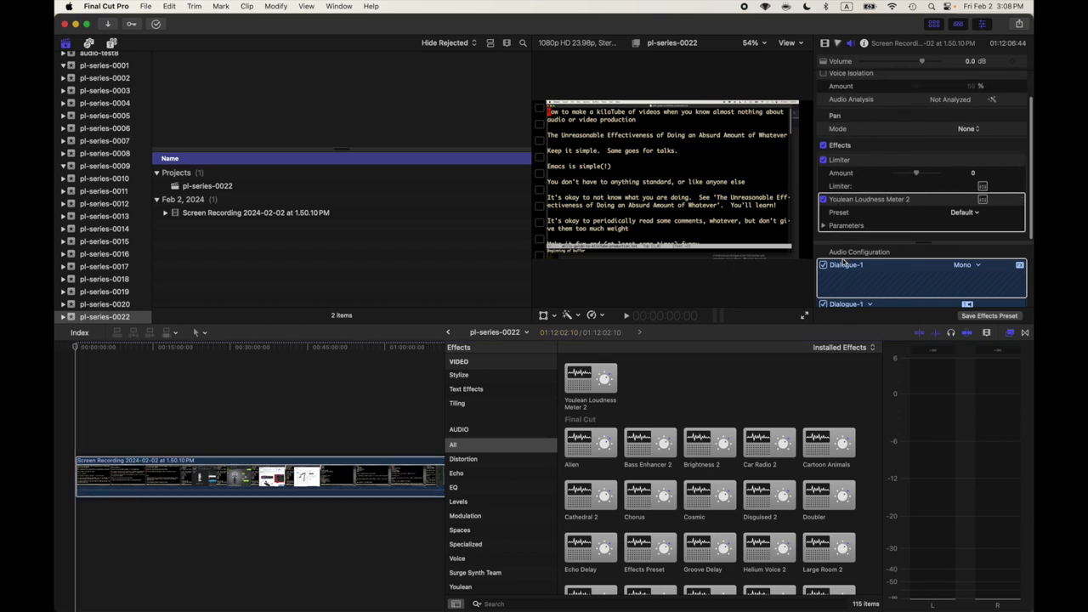
left_click(383, 476)
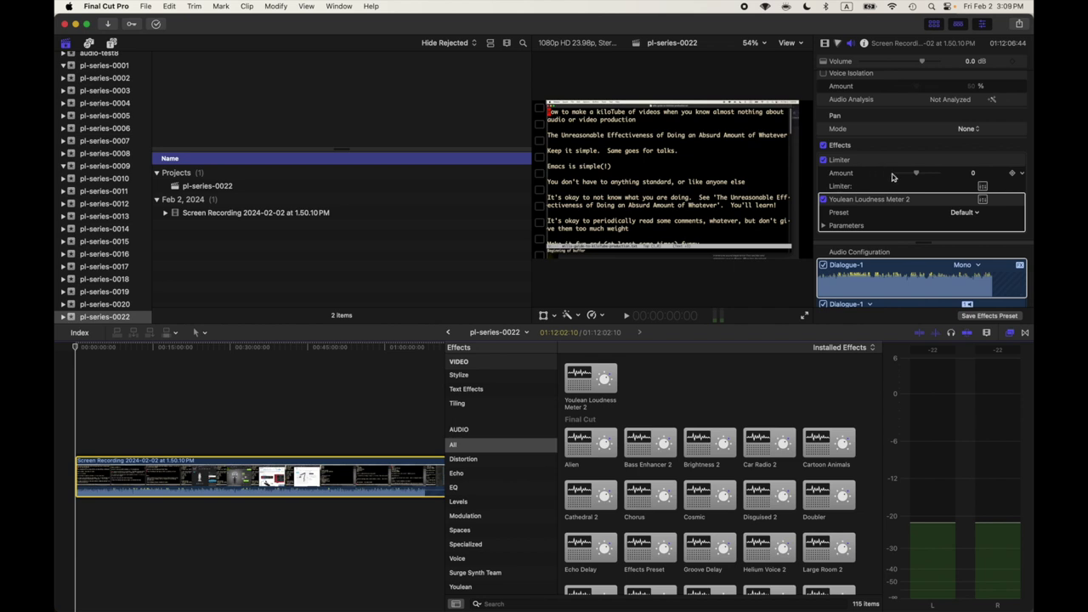
Step: Open the Limiter and Youlean Loudness Meter 2 windows and arrange them so both are visible
left_click(983, 185)
left_click(983, 198)
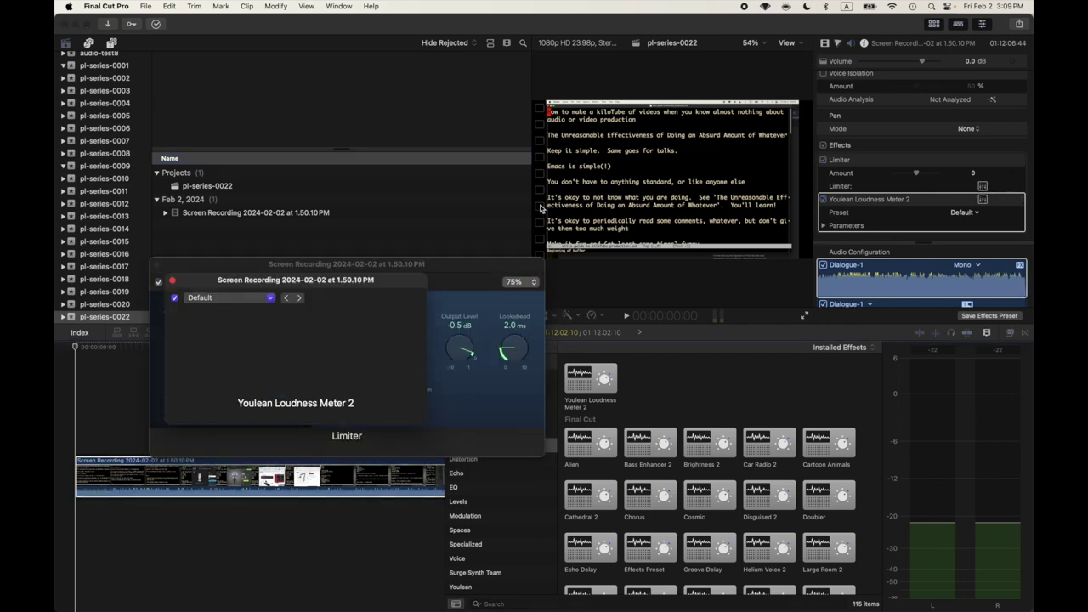
left_click_drag(466, 263, 481, 50)
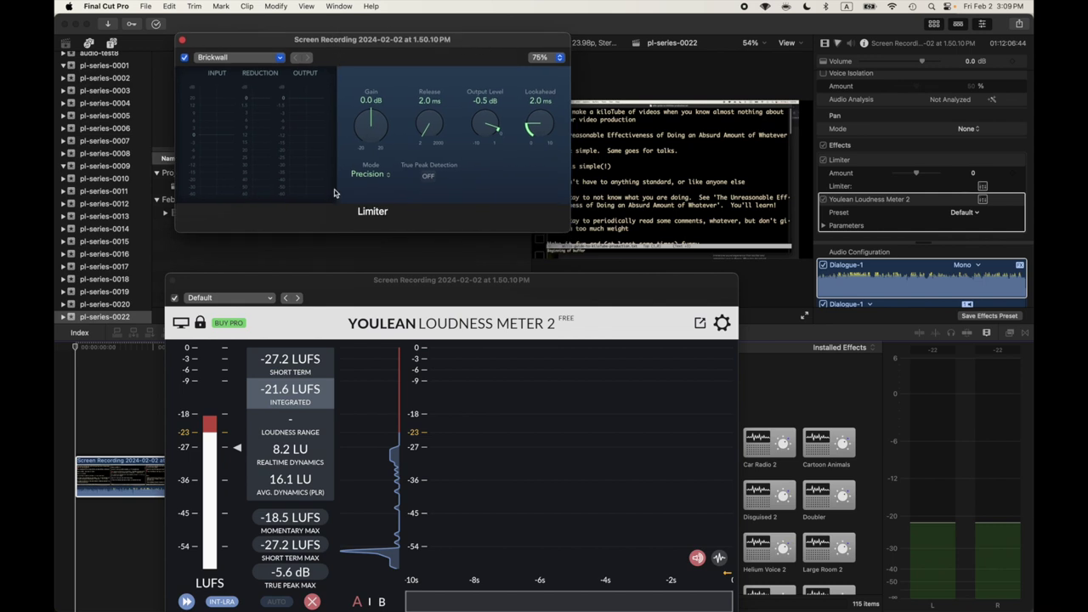
left_click_drag(339, 286, 345, 248)
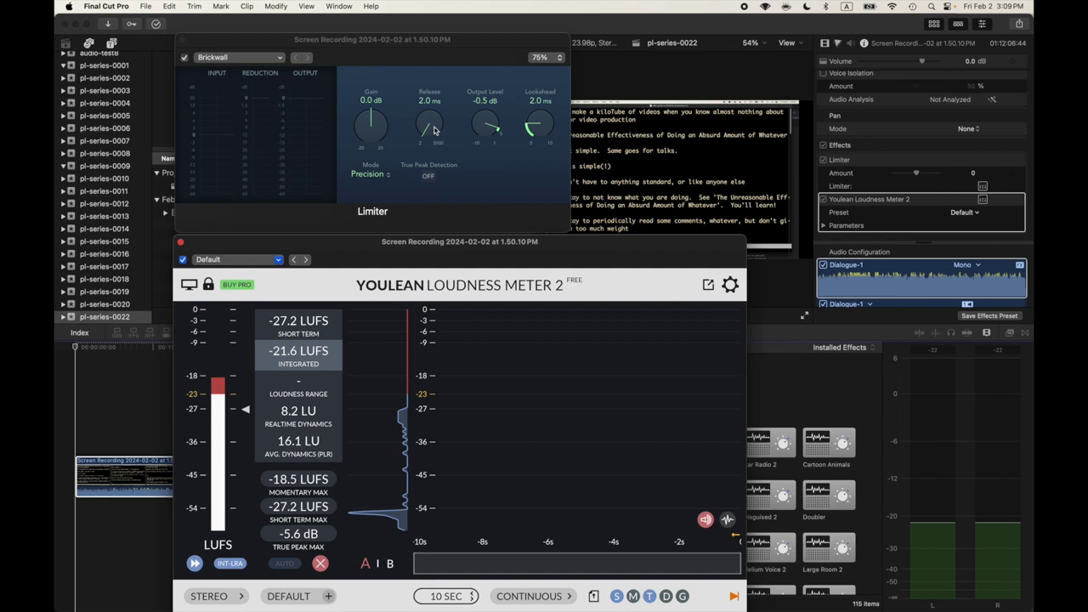
Step: Set the Limiter to Legacy mode with 250 ms release and -1.7 dB output level
left_click(387, 174)
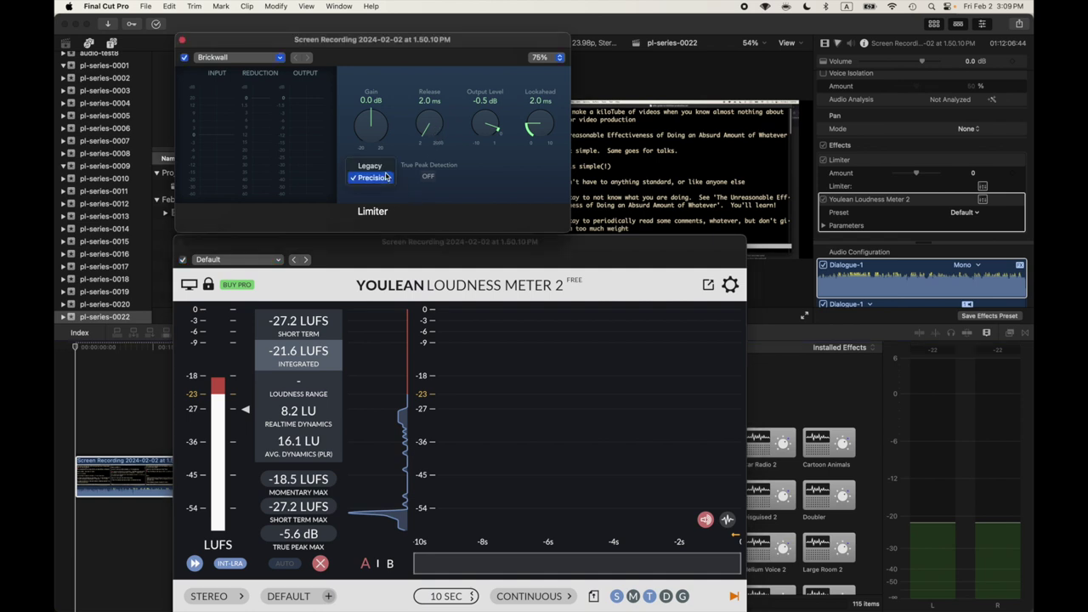
left_click(385, 167)
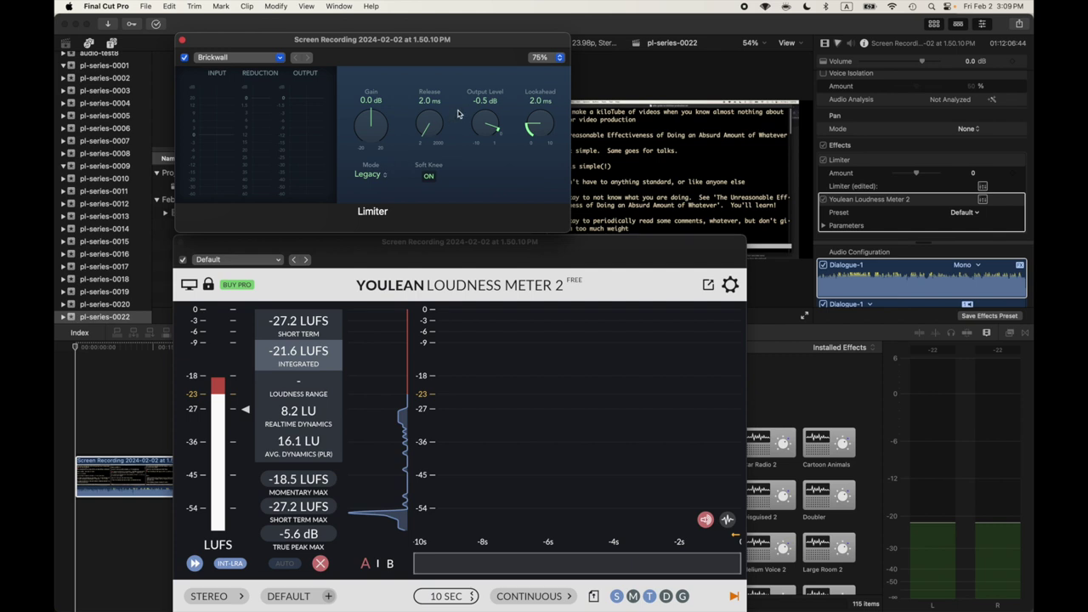
left_click_drag(433, 128, 449, 83)
left_click_drag(429, 135, 430, 102)
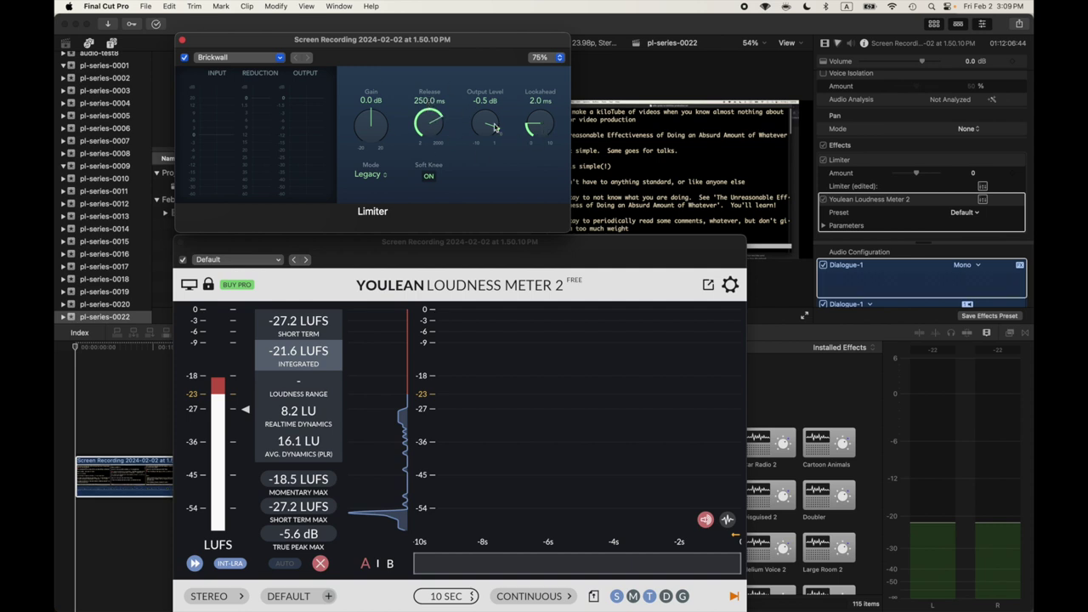
mouse_move(494, 126)
left_mouse_down()
mouse_move(495, 144)
mouse_move(472, 162)
mouse_move(493, 126)
left_mouse_up()
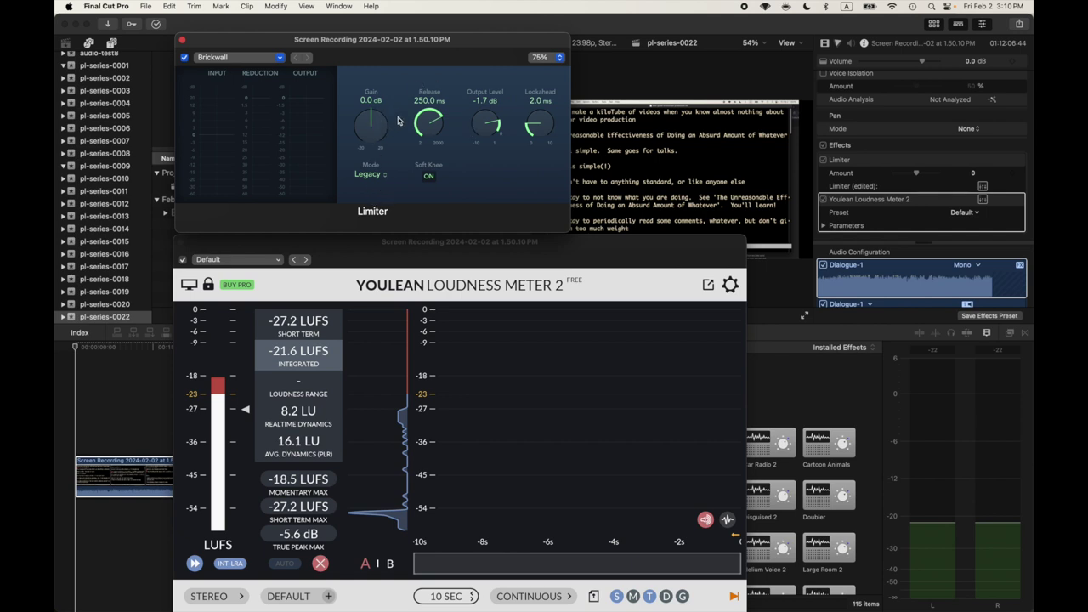
Step: Turn the Limiter gain up to +12.0 dB, reselect the timeline clip, and reposition the loudness meter window
left_click_drag(364, 255, 469, 253)
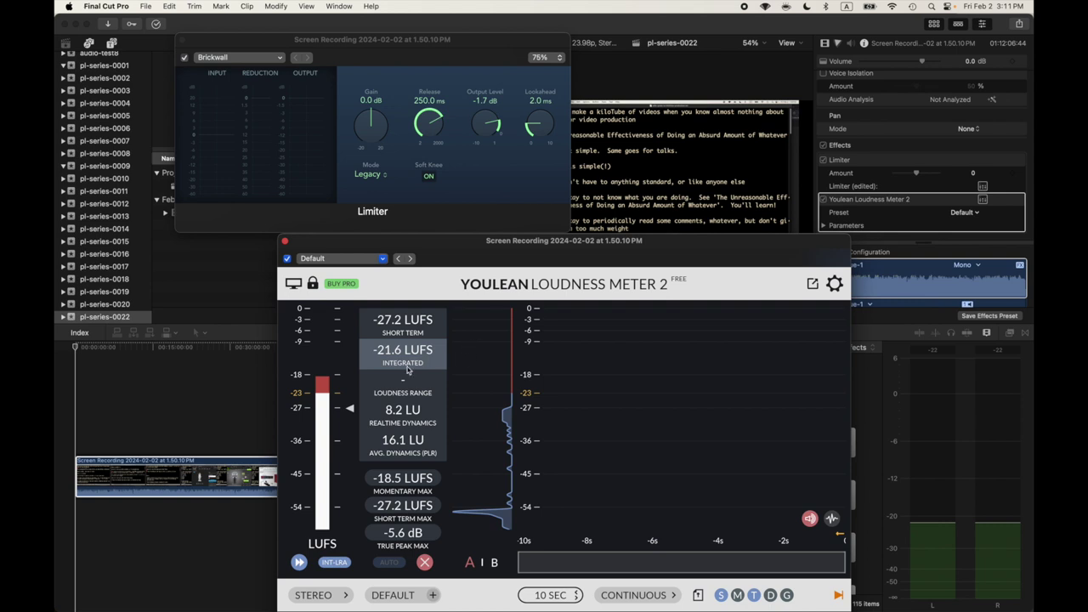
left_click_drag(380, 130, 381, 81)
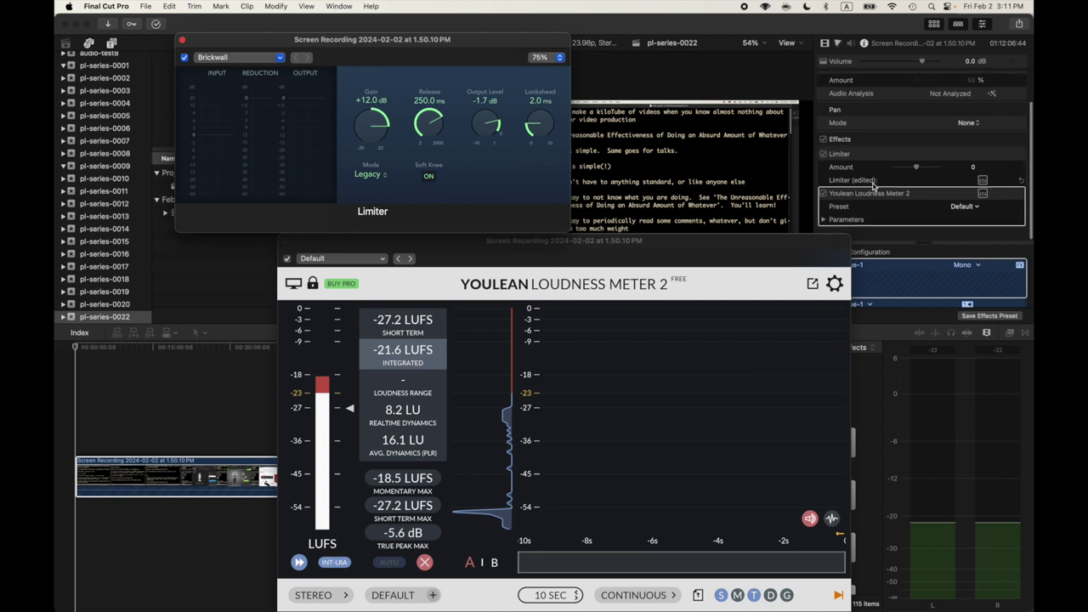
mouse_move(775, 248)
left_mouse_down()
mouse_move(639, 248)
mouse_move(756, 247)
left_mouse_up()
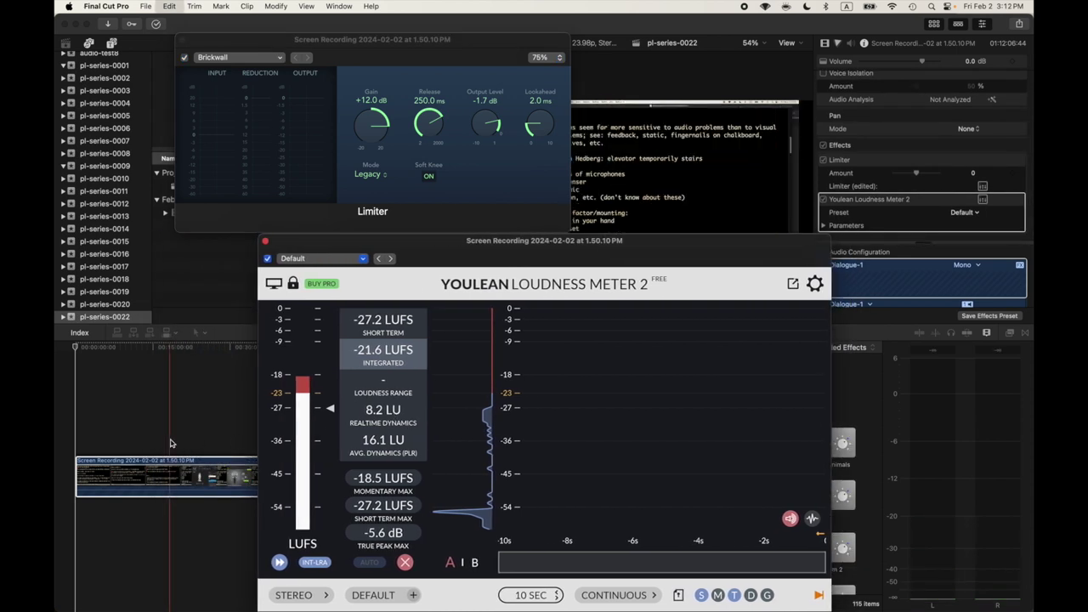
left_click(182, 476)
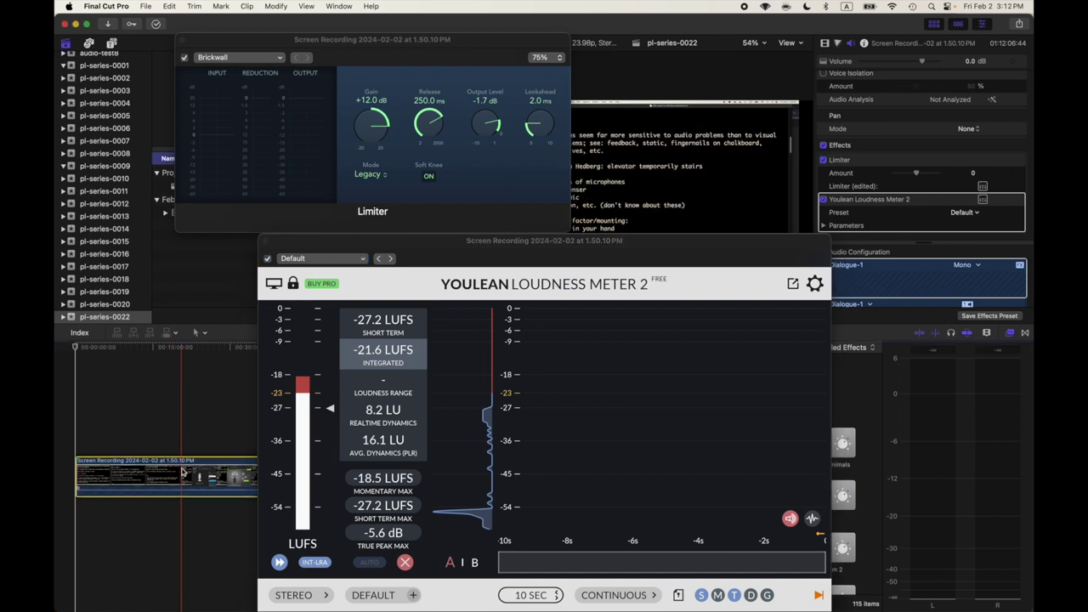
scroll(893, 187, "up", 2)
scroll(892, 201, "down", 2)
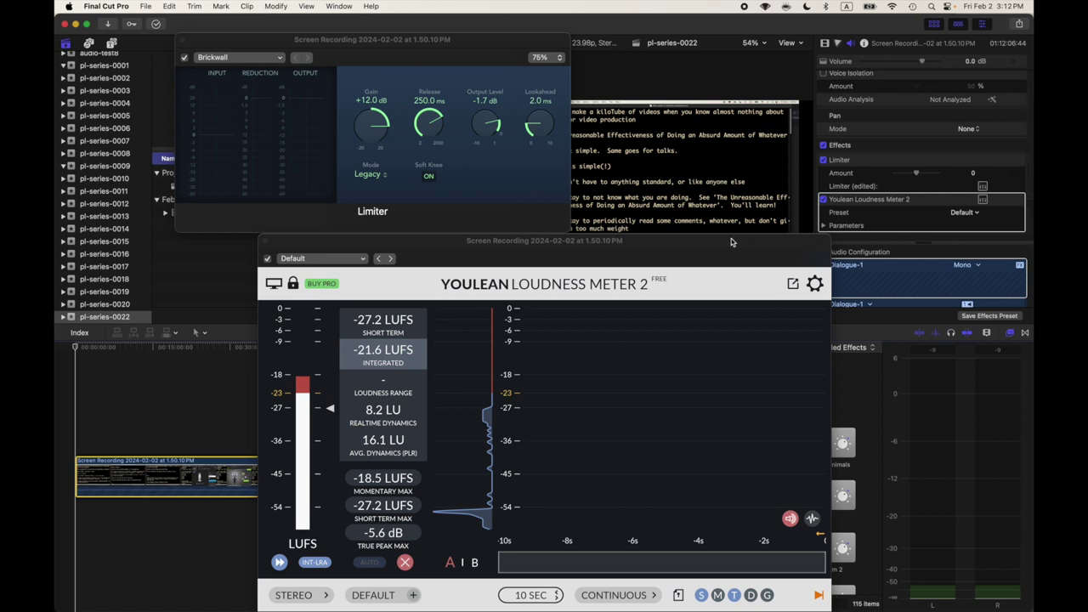
mouse_move(729, 241)
left_mouse_down()
mouse_move(523, 242)
mouse_move(746, 240)
left_mouse_up()
Step: Reset the Youlean meter and play the clip, measuring about -16.1 LUFS integrated
left_click(424, 562)
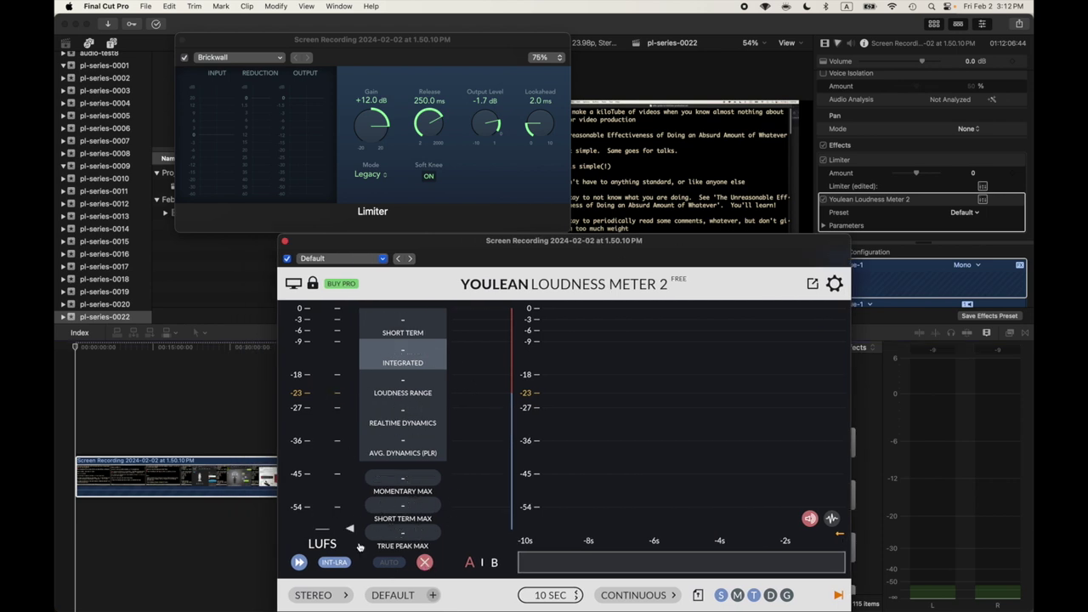
left_click(165, 420)
key("space")
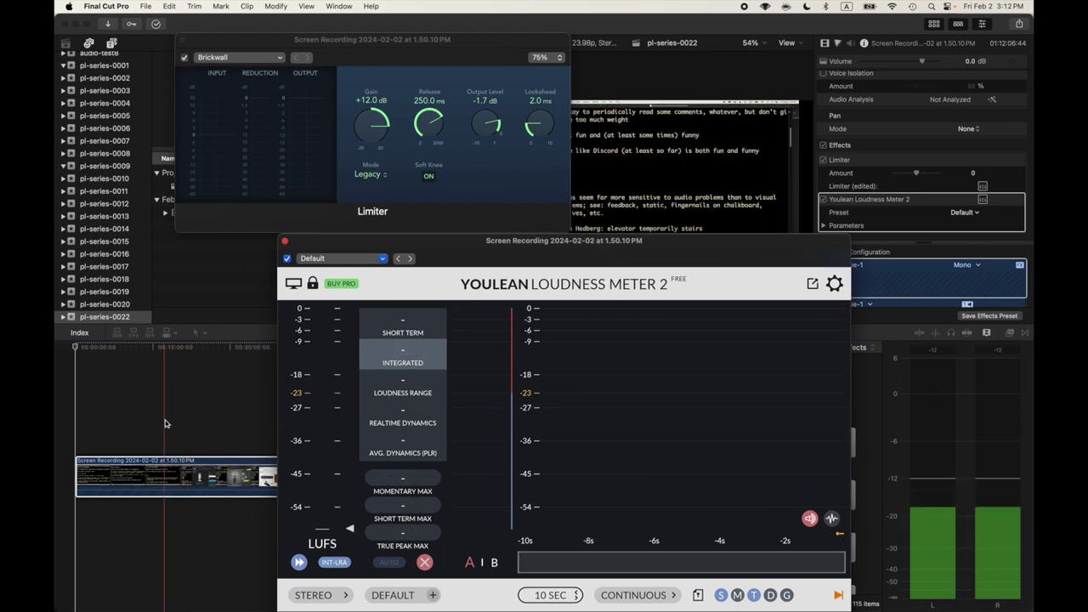
left_click(193, 420)
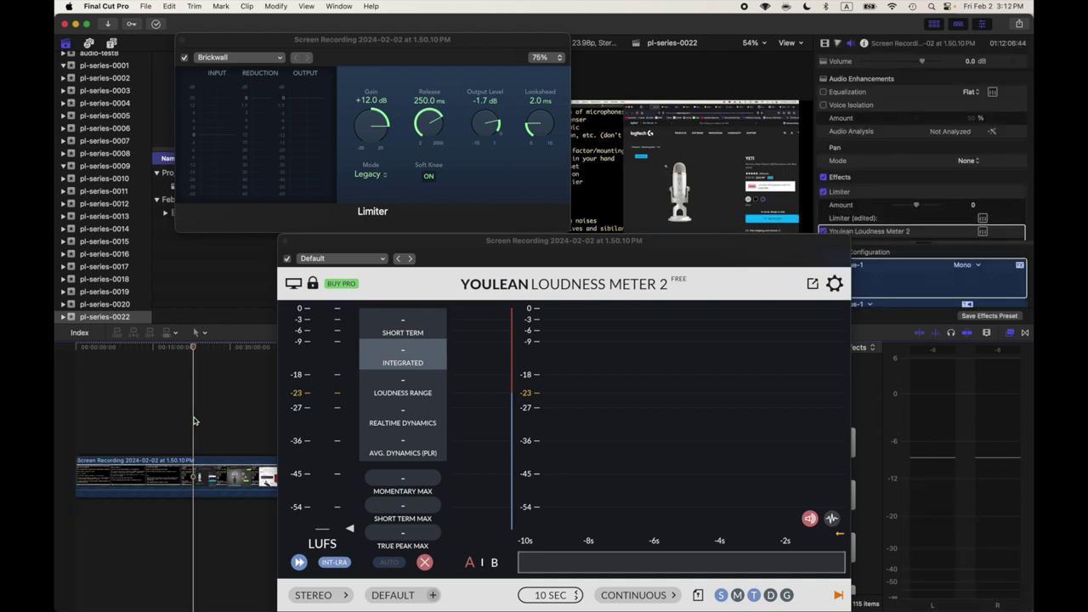
key("space")
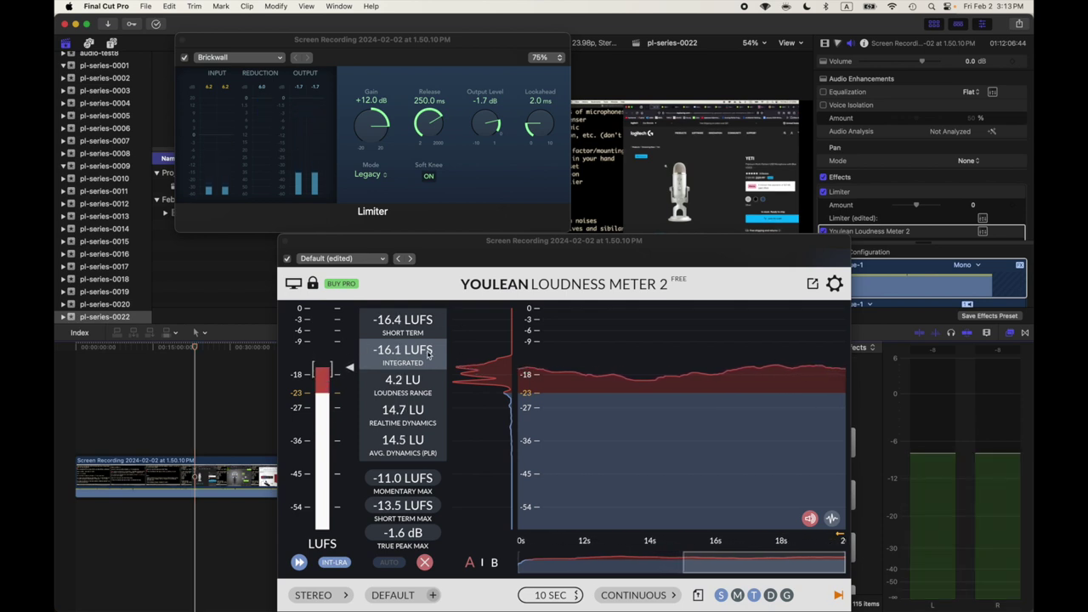
Step: With Limiter gain at +11.0 dB, reset the meter and replay the zoomed-out timeline, reading -17.3 LUFS
left_click(374, 130)
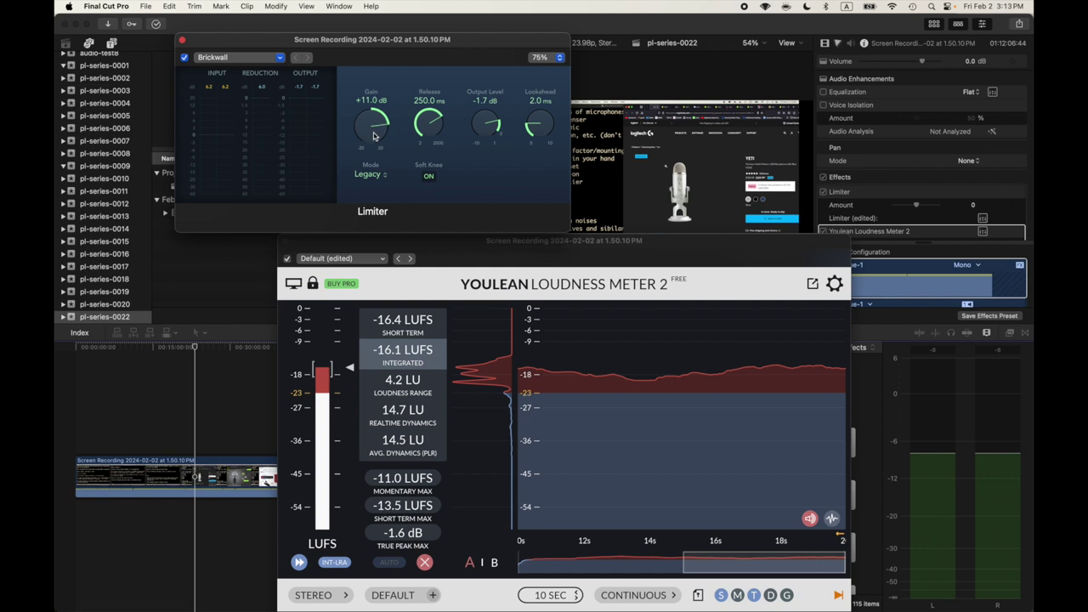
left_click(424, 563)
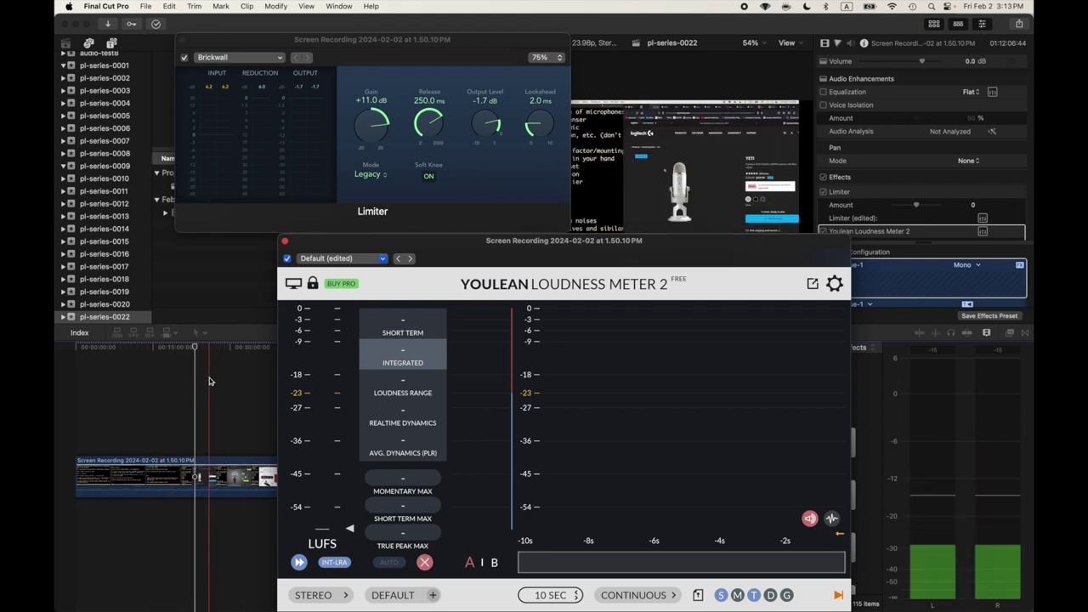
key("space")
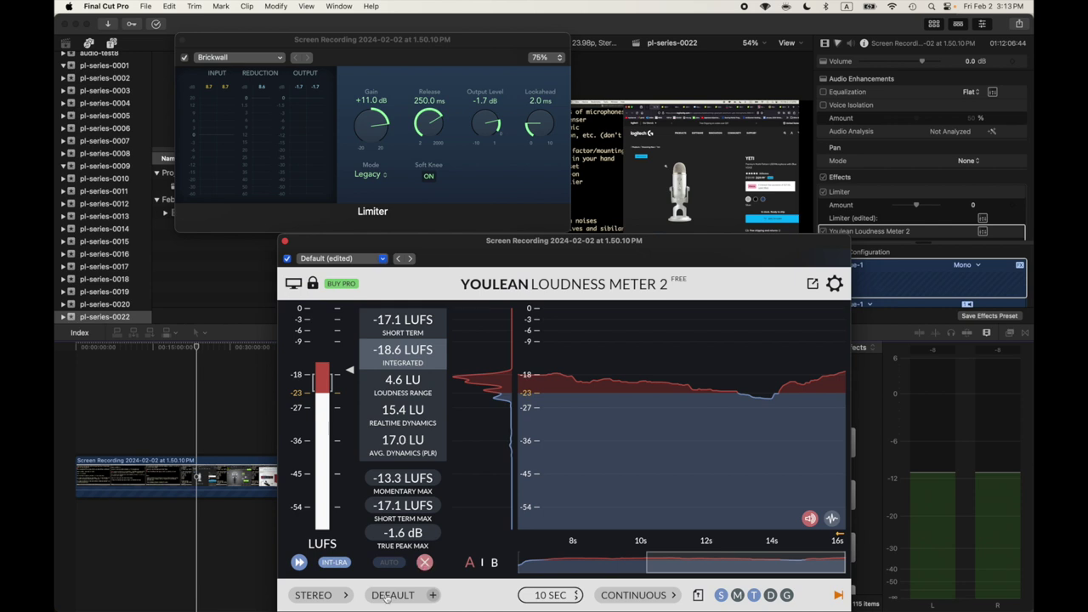
left_click(248, 417)
left_click(247, 421)
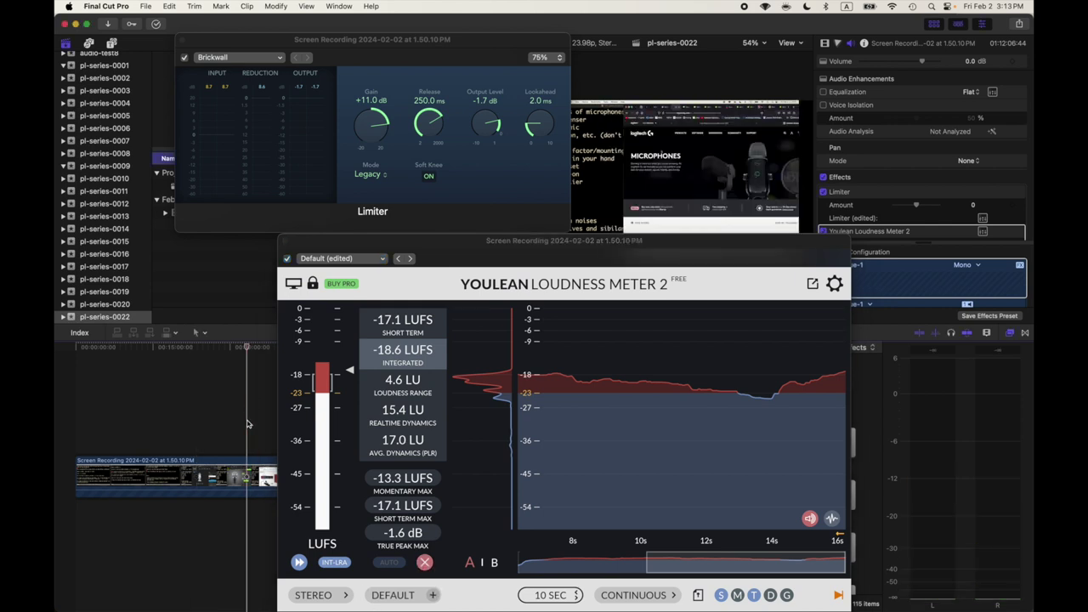
key("super+minus")
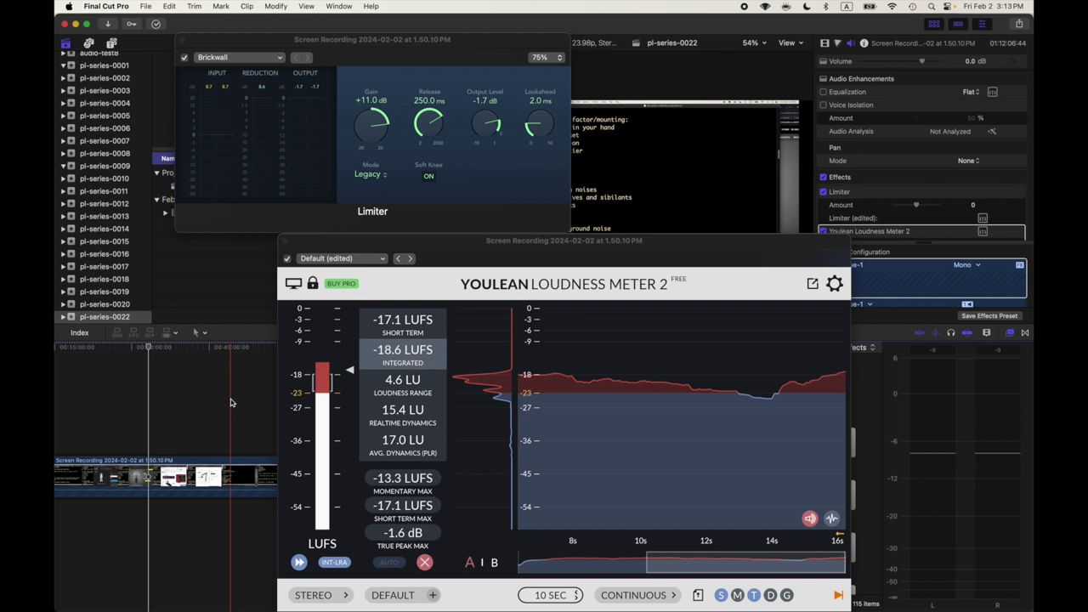
key("space")
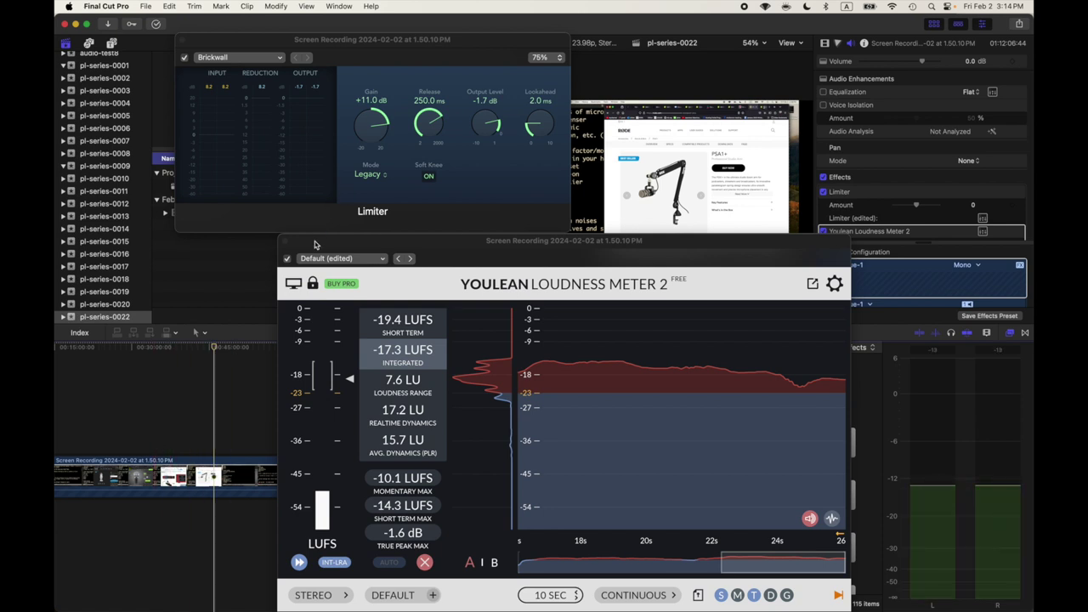
Step: Move the loudness meter window aside and select the Limiter and Youlean Loudness Meter 2 effects in the inspector
left_click_drag(316, 242, 241, 266)
scroll(908, 136, "down", 2)
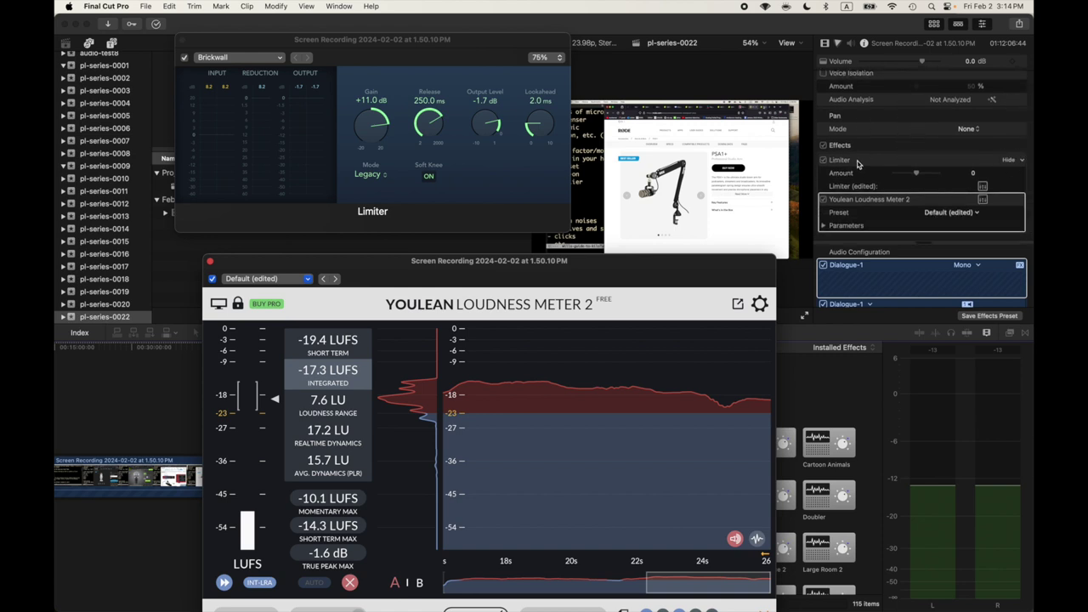
left_click(858, 163)
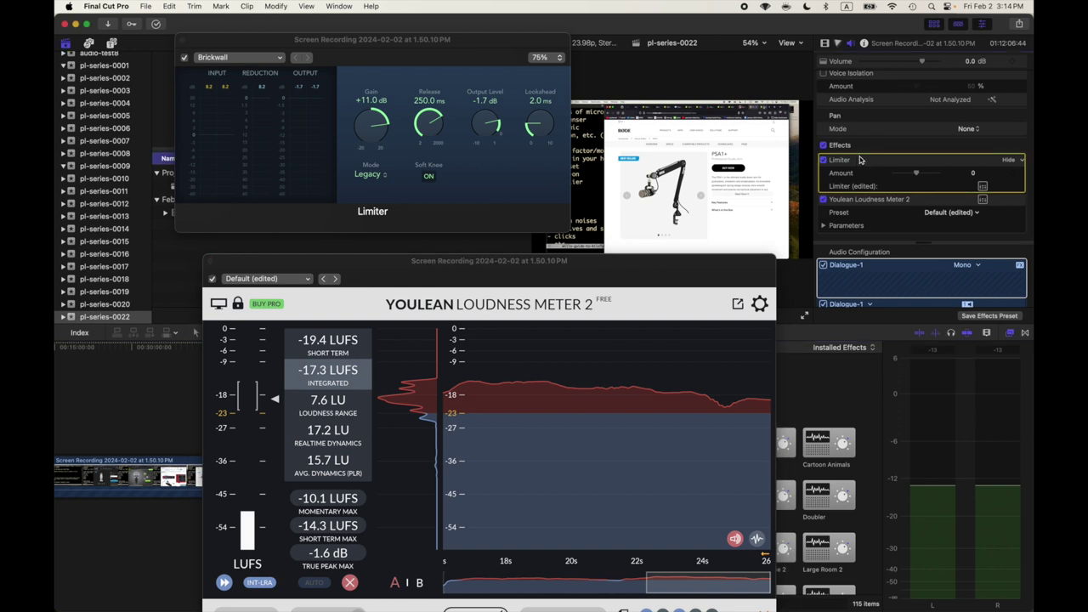
left_click(865, 204)
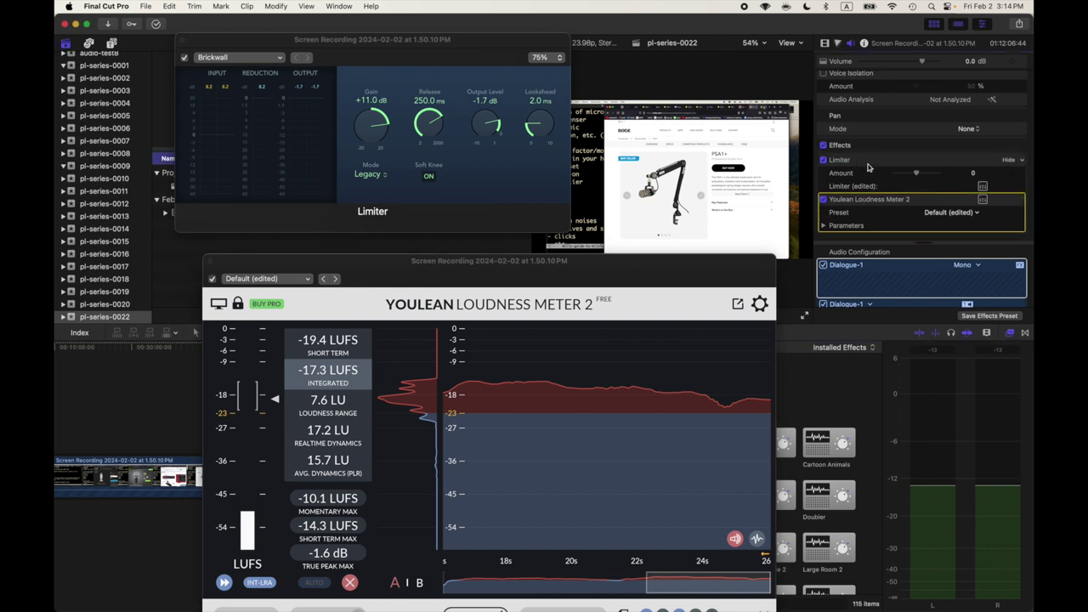
left_click(860, 161)
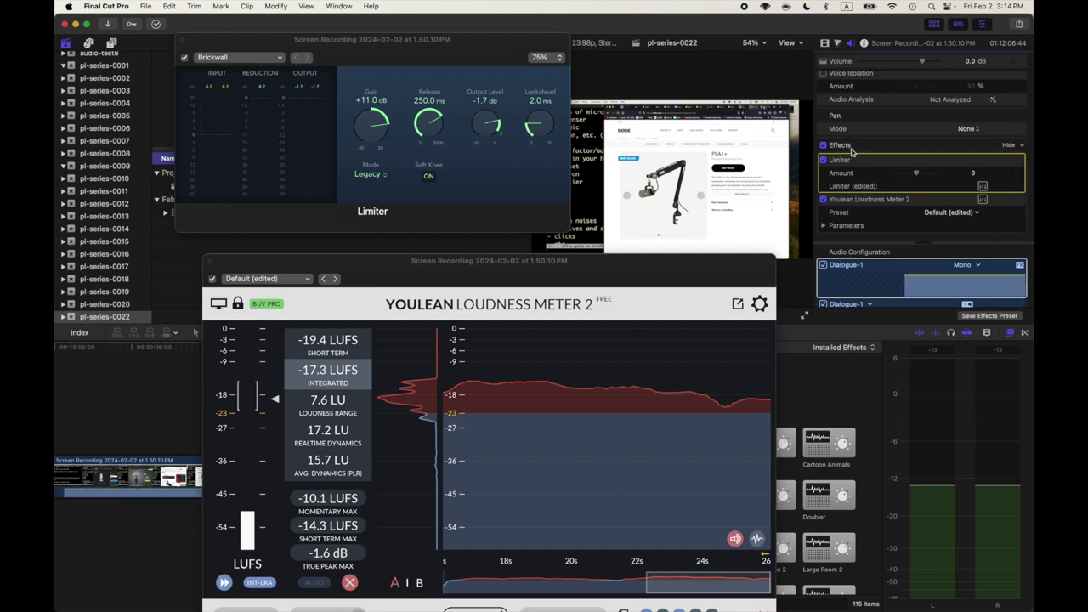
left_click(860, 202)
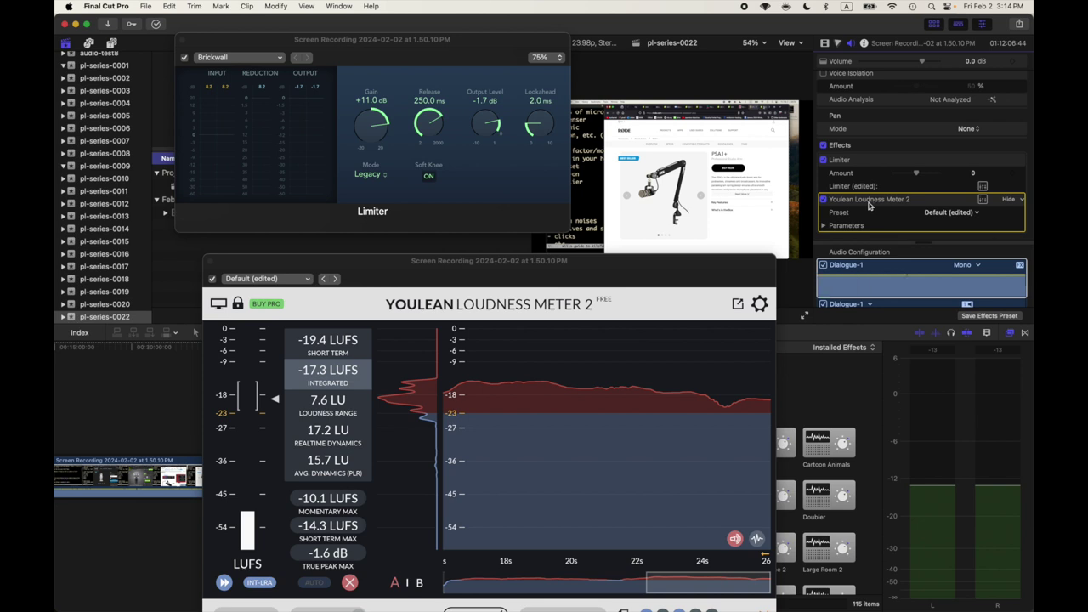
Step: Close the plugin windows and turn the timeline's screen recording into a compound clip
left_click(212, 261)
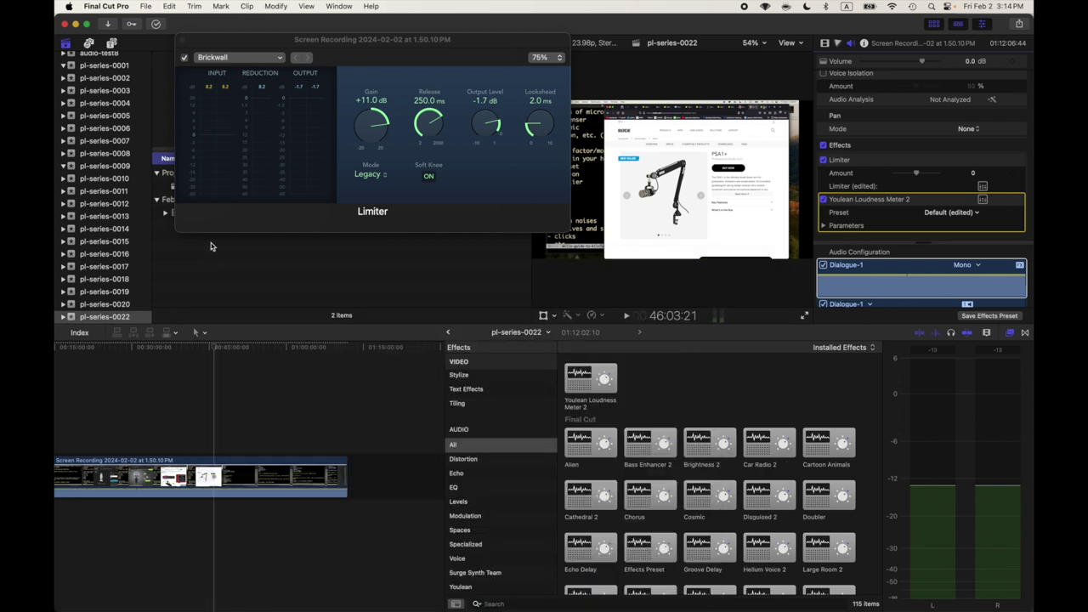
left_click(182, 41)
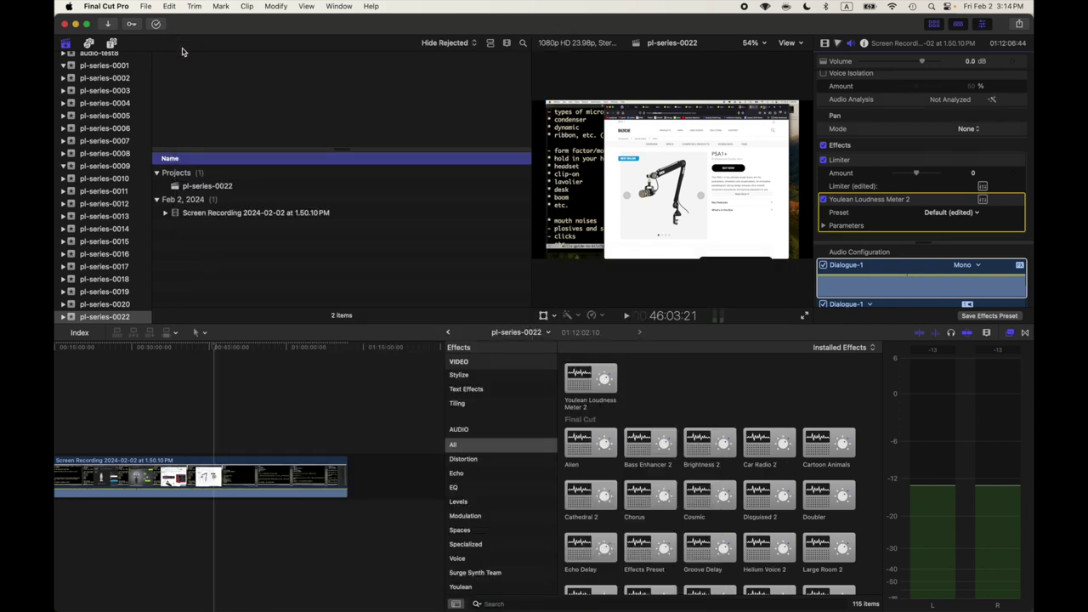
left_click(276, 476)
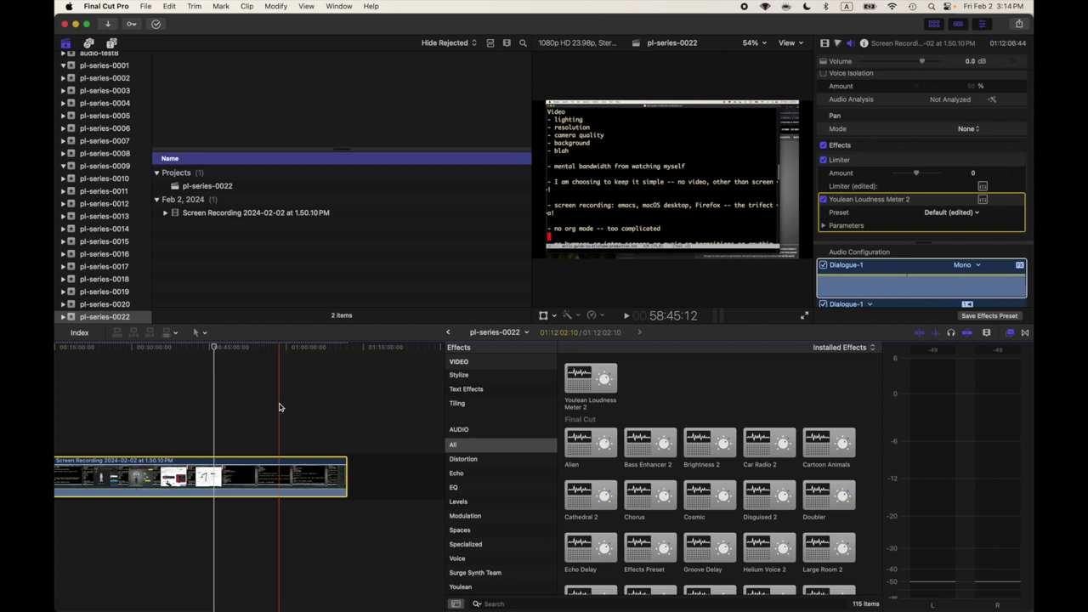
right_click(277, 476)
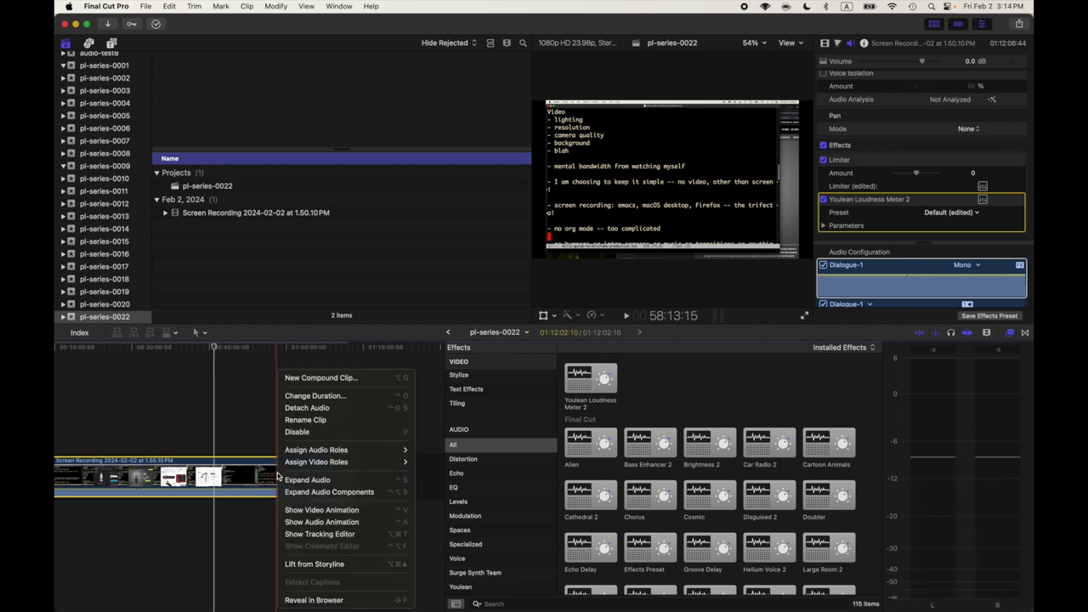
left_click(316, 378)
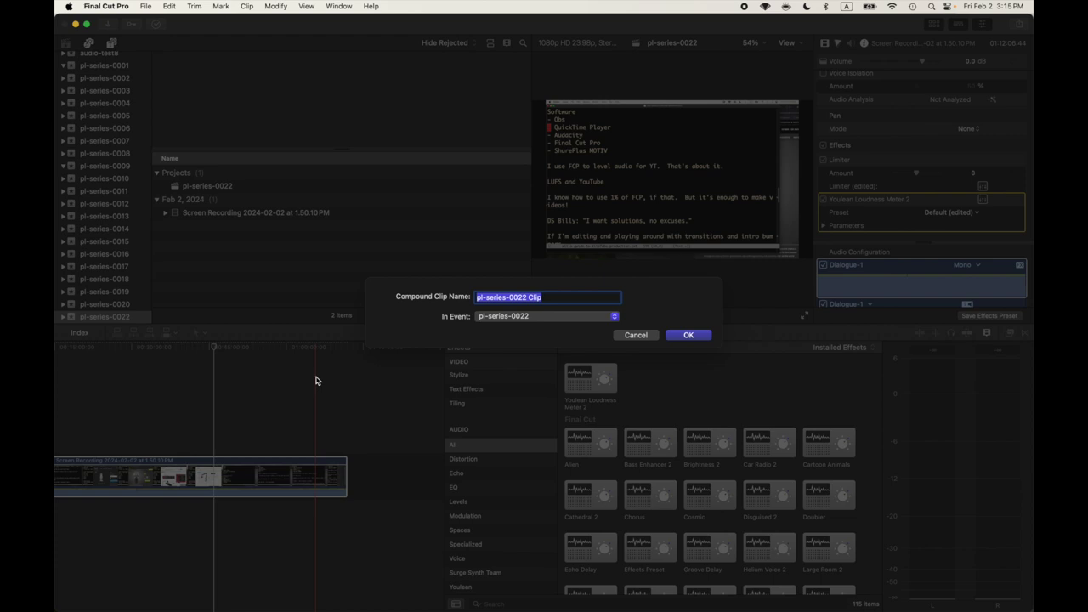
left_click(690, 337)
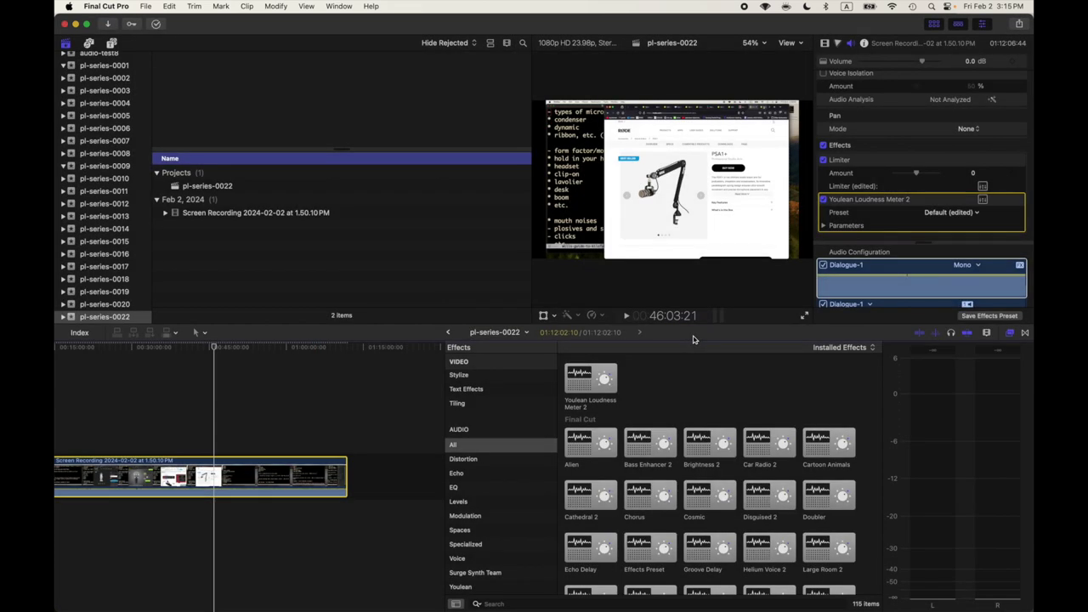
Step: Select the new pl-series-0022 Clip in the browser, keeping its name unchanged
left_click(246, 227)
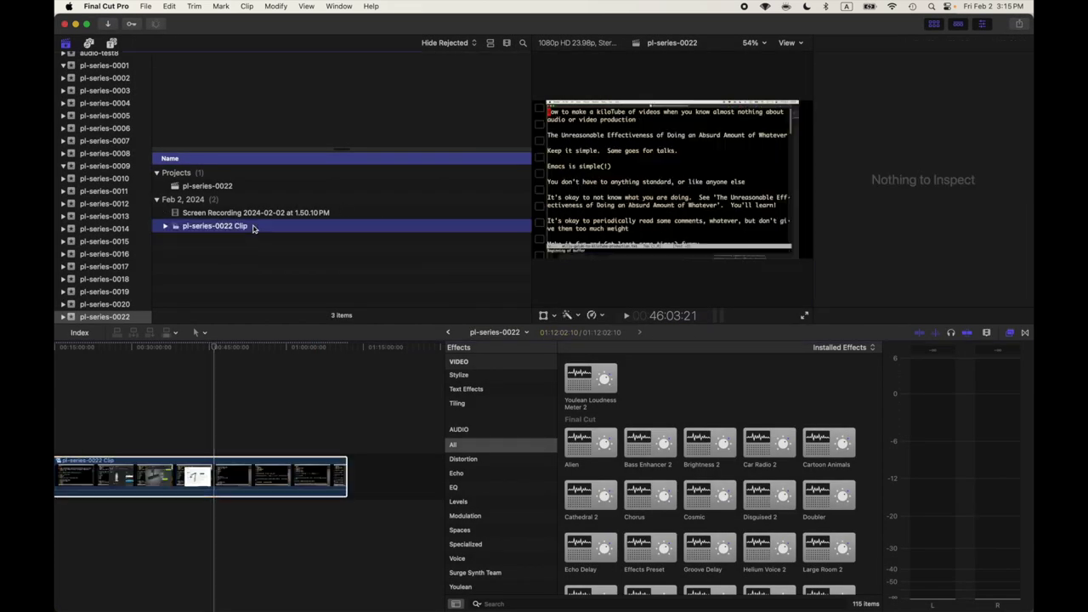
left_click(230, 186)
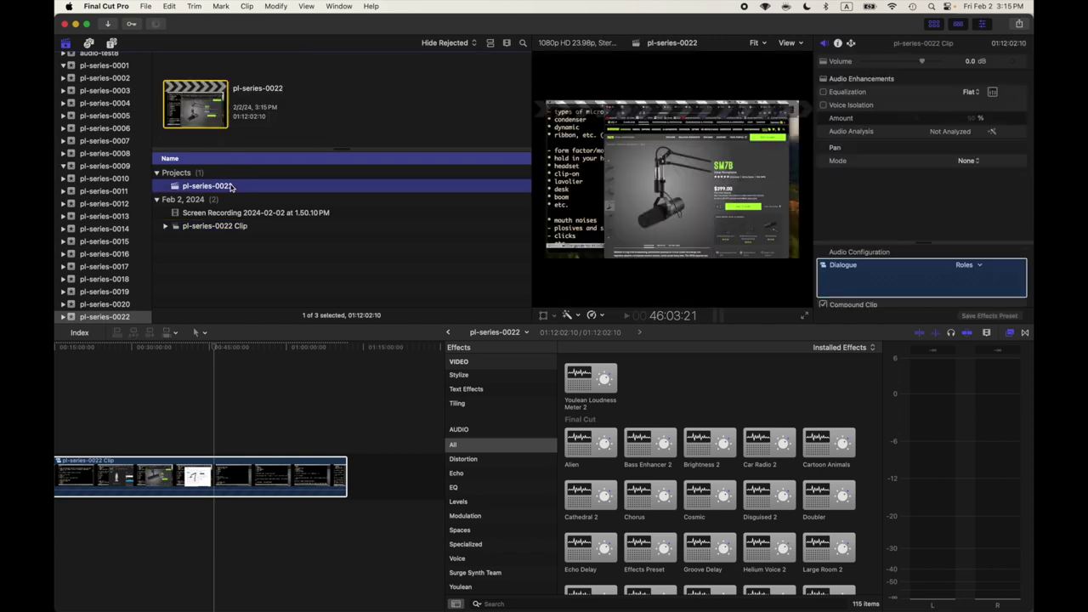
left_click(244, 225)
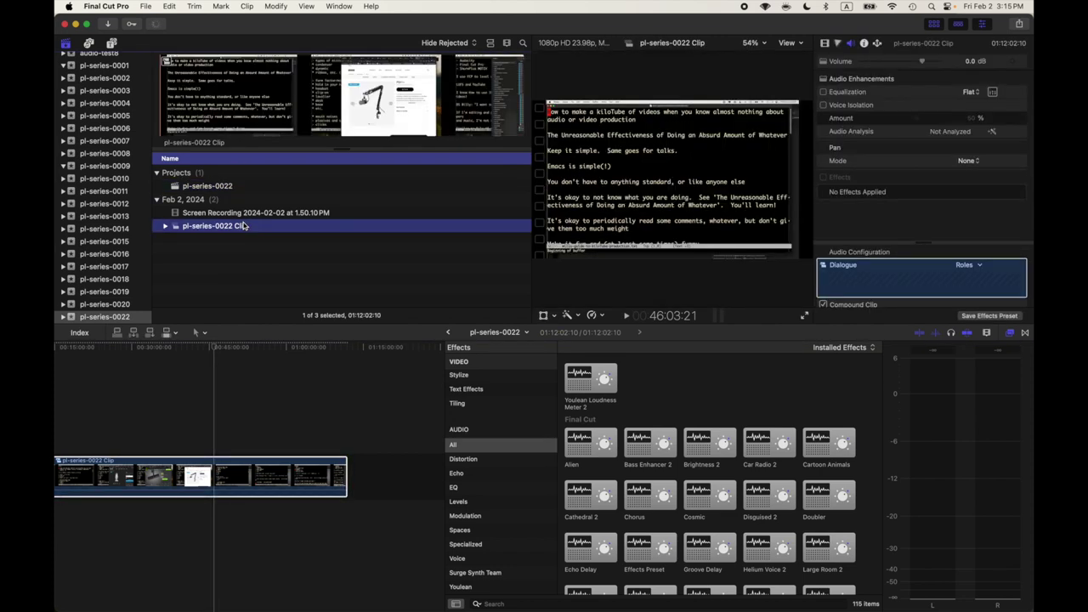
left_click(261, 226)
left_click(239, 238)
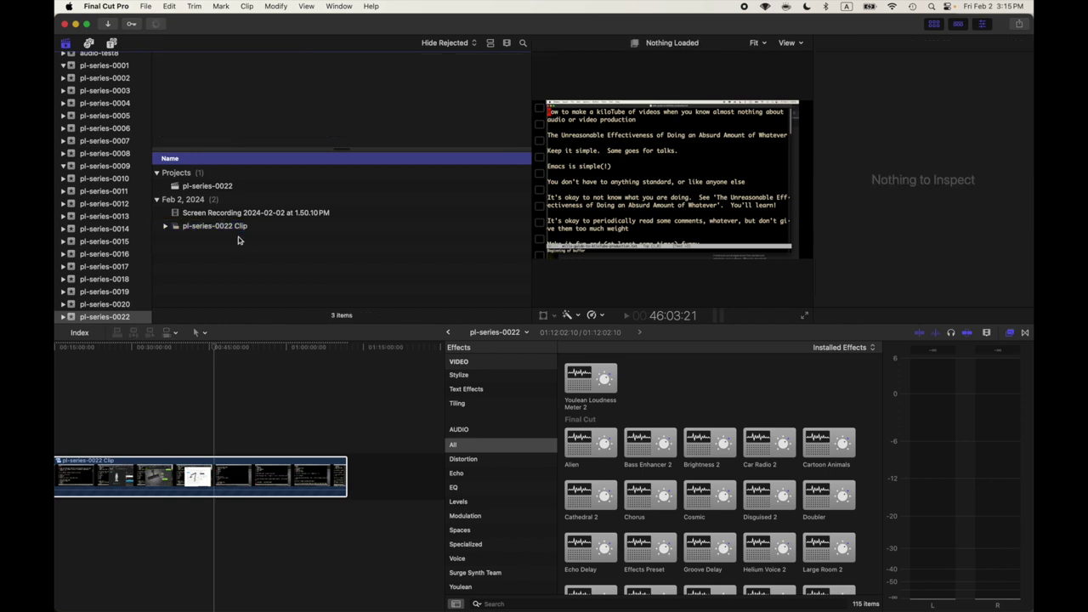
left_click(241, 230)
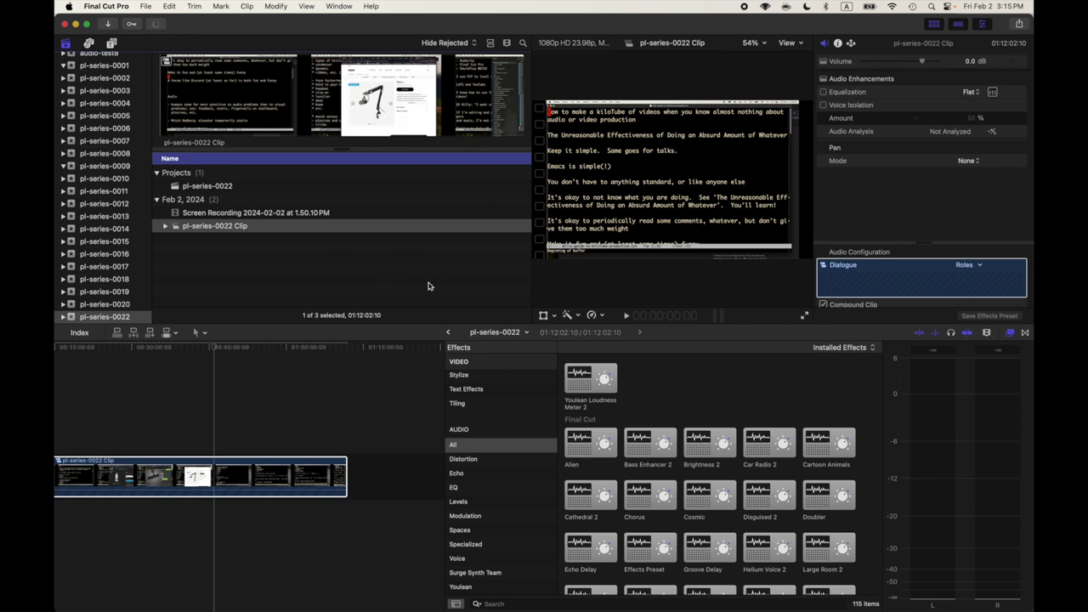
left_click(380, 230)
left_click(380, 374)
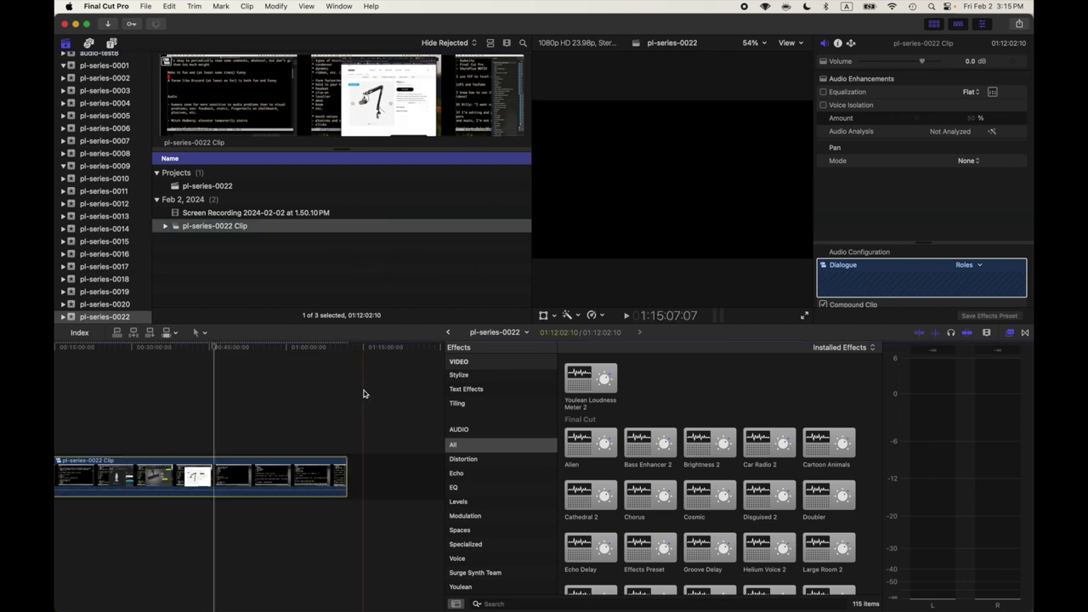
left_click(300, 233)
left_click(299, 229)
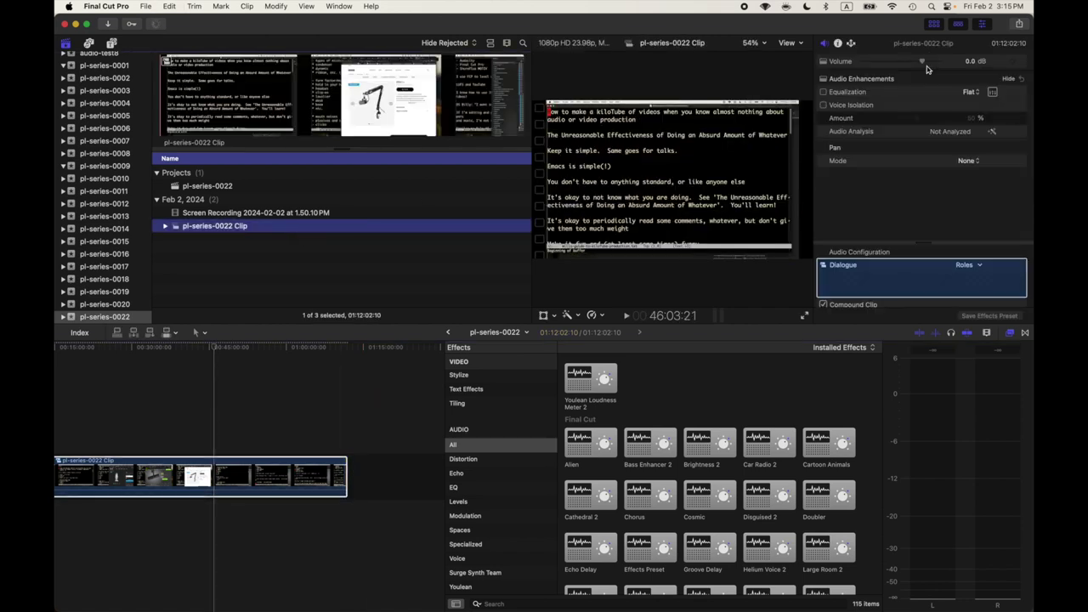
Step: Start a Share > Export File for the clip and show its Settings
left_click(1021, 24)
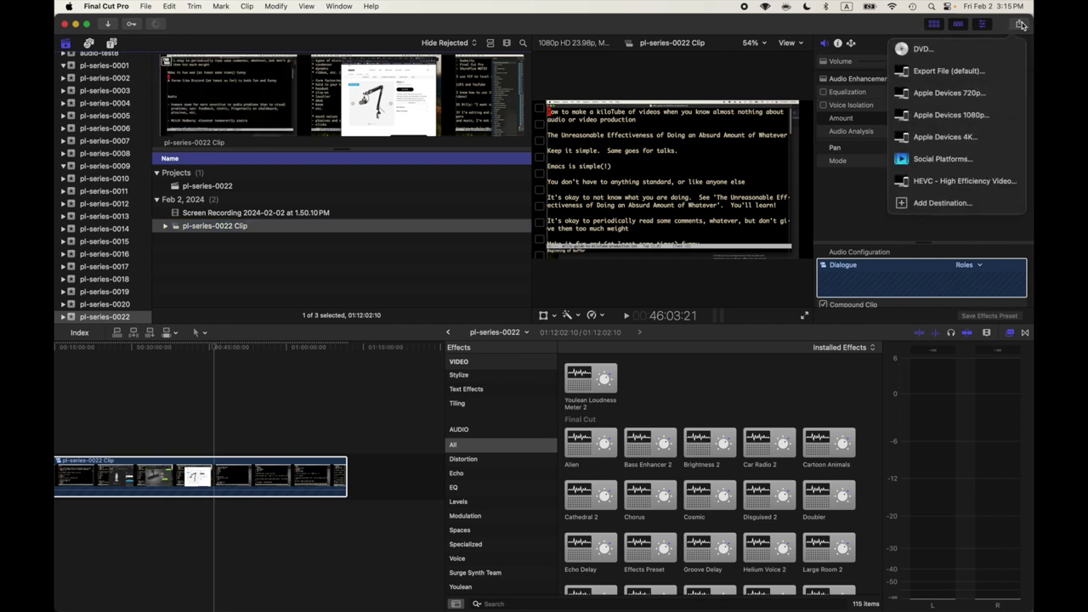
left_click(940, 71)
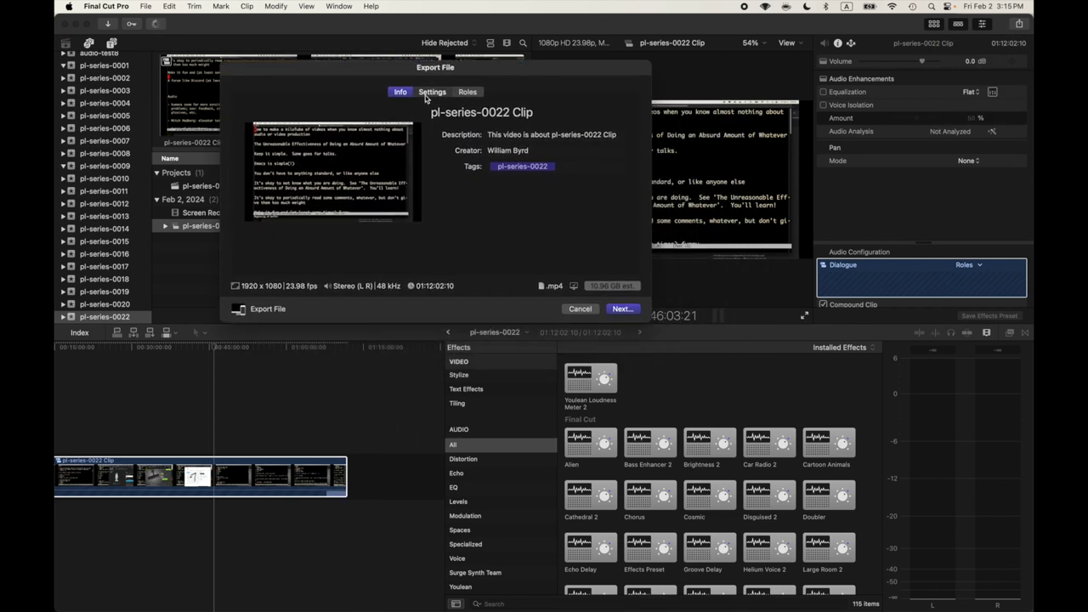
left_click(429, 93)
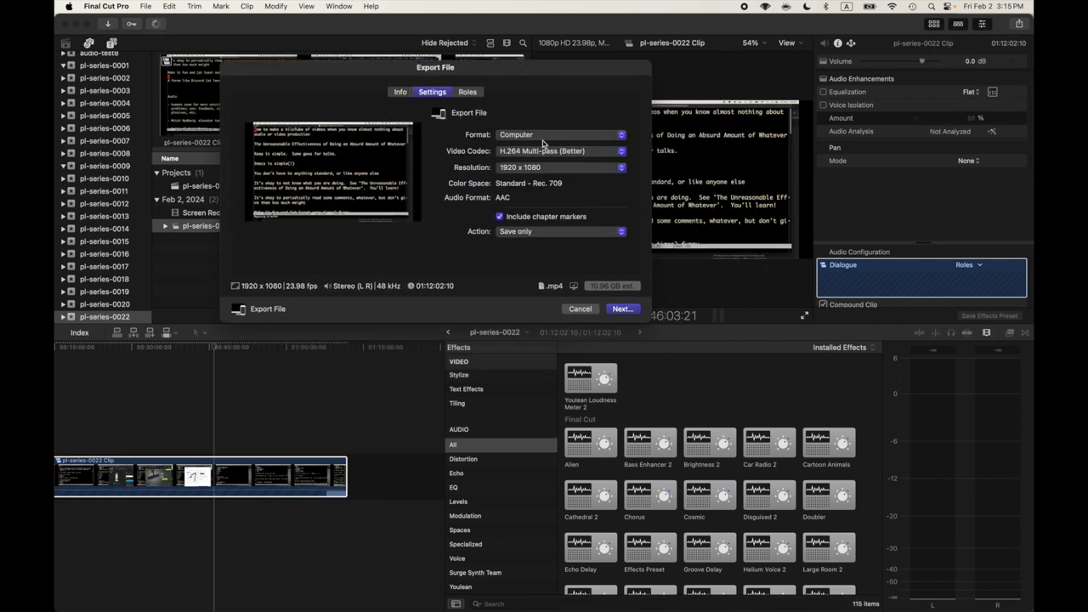
Step: Confirm the export uses H.264 Multi-pass (Better) codec at 1920 x 1080 resolution
left_click(520, 154)
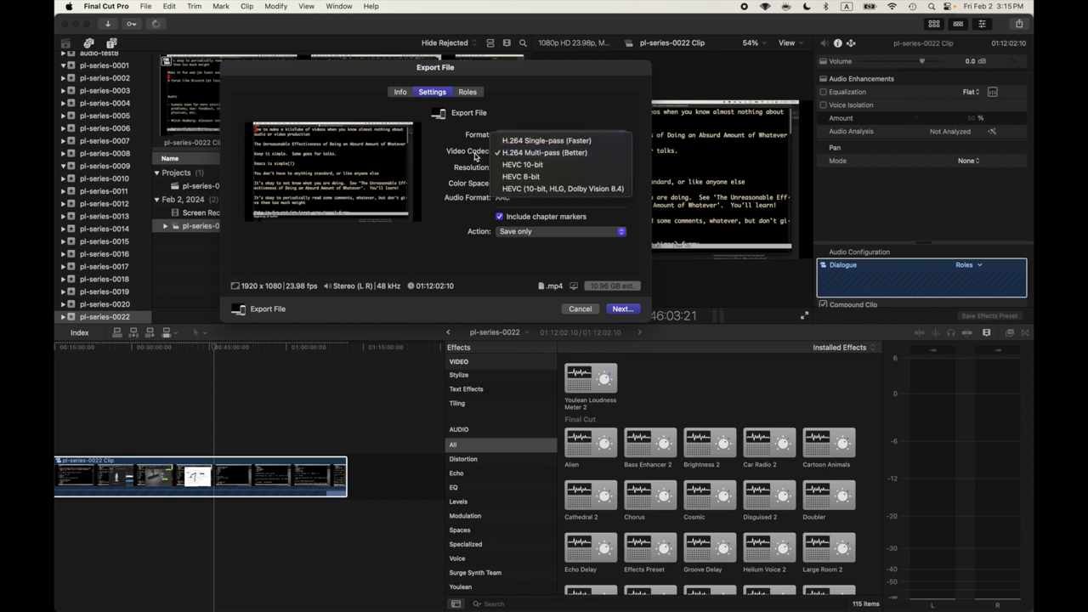
left_click(476, 156)
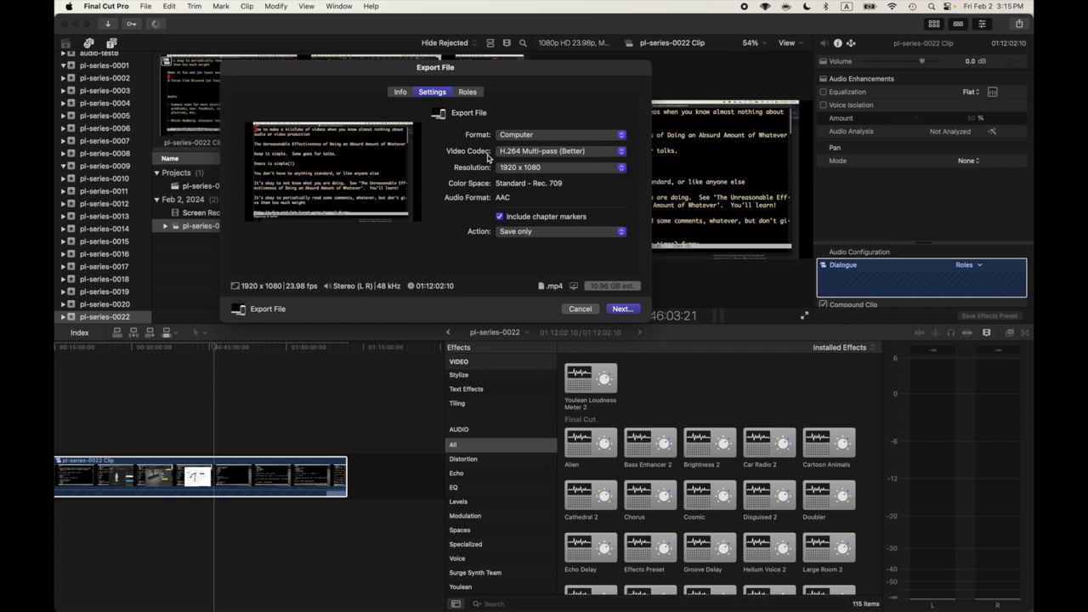
left_click(499, 156)
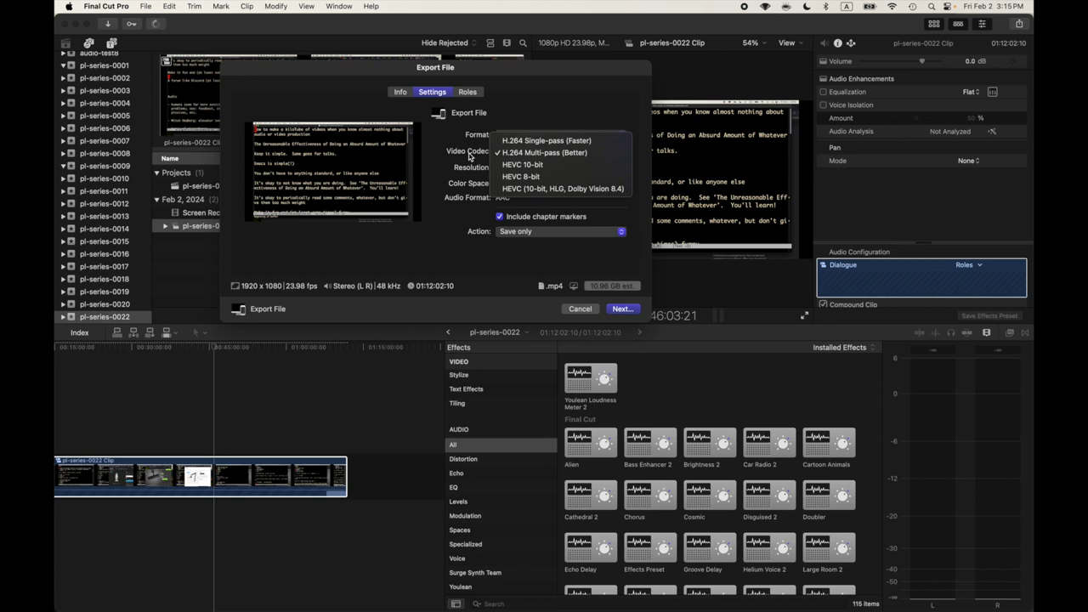
left_click(468, 157)
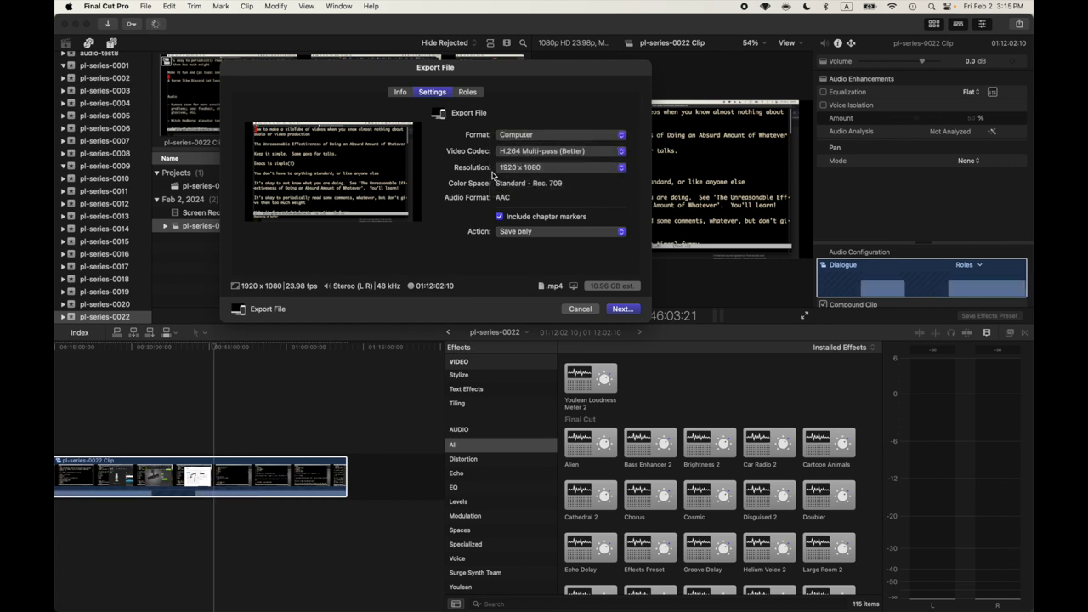
left_click(499, 169)
left_click(470, 164)
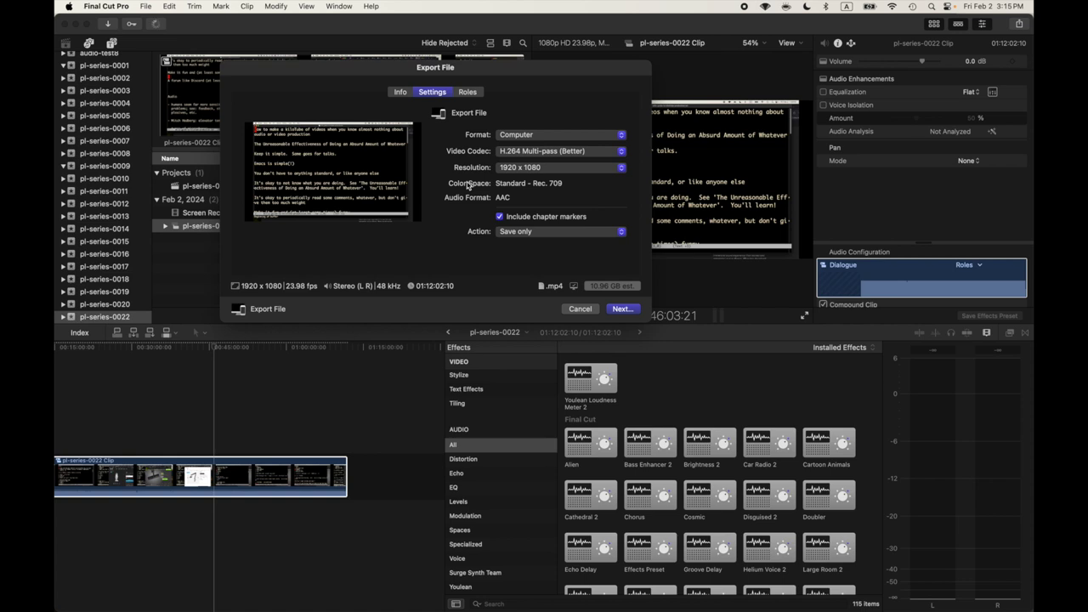
Step: Cancel the export, select the pl-series-0022 project, and open Media Import with Cmd+I
left_click(581, 310)
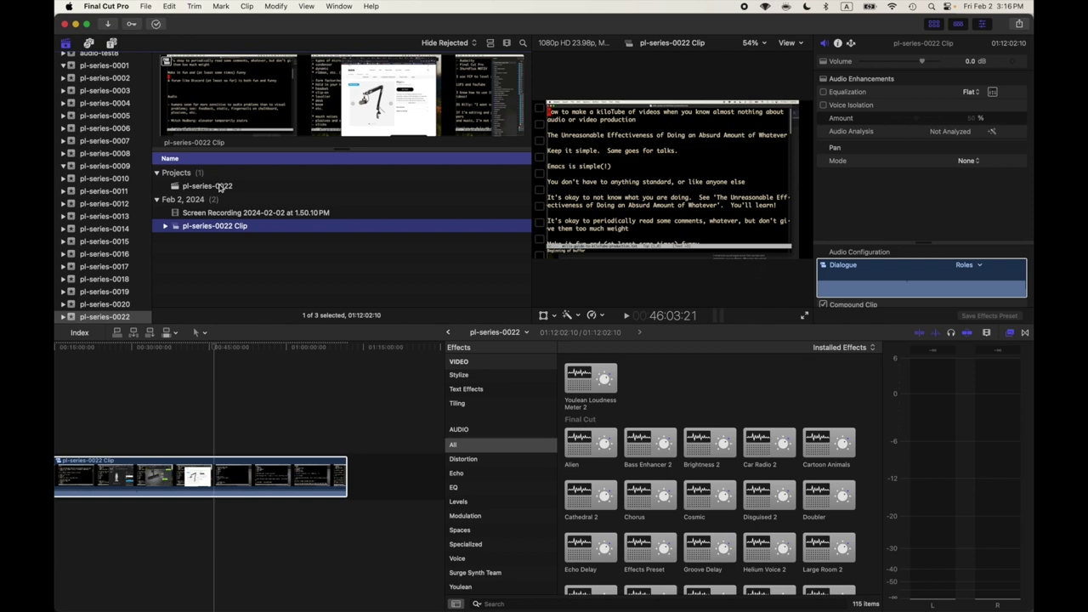
left_click(220, 187)
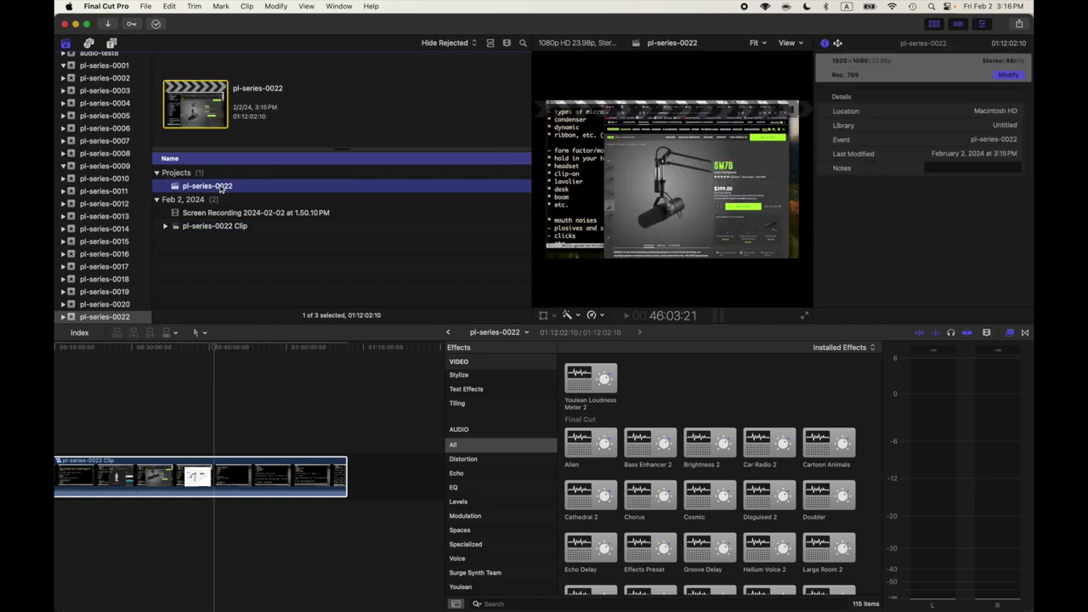
key("super+i")
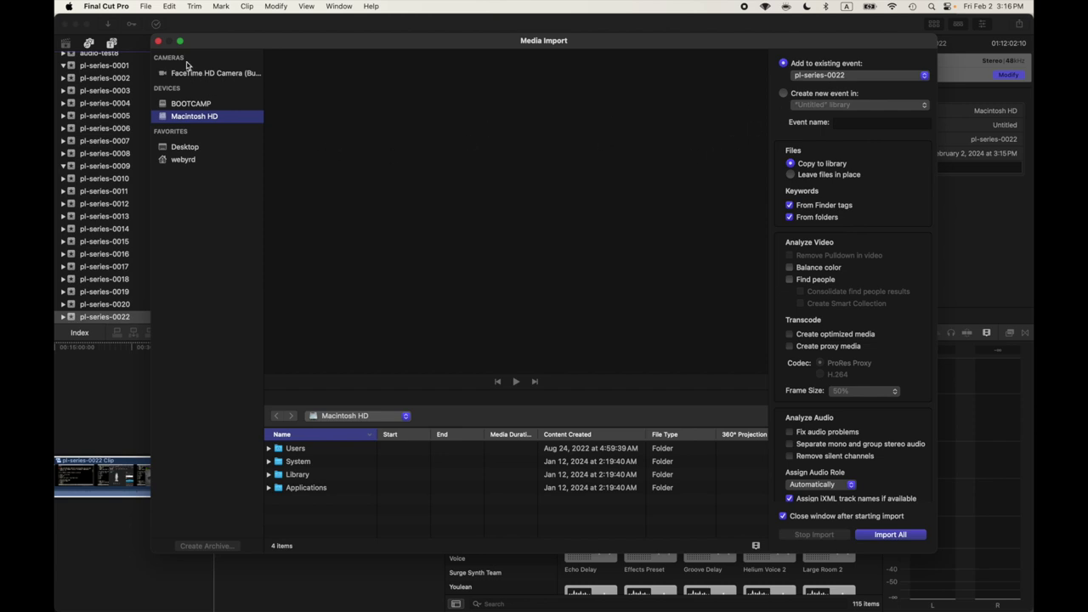
Step: Close Media Import and compare the Screen Recording with the pl-series-0022 Clip, ending on the recording
left_click(159, 42)
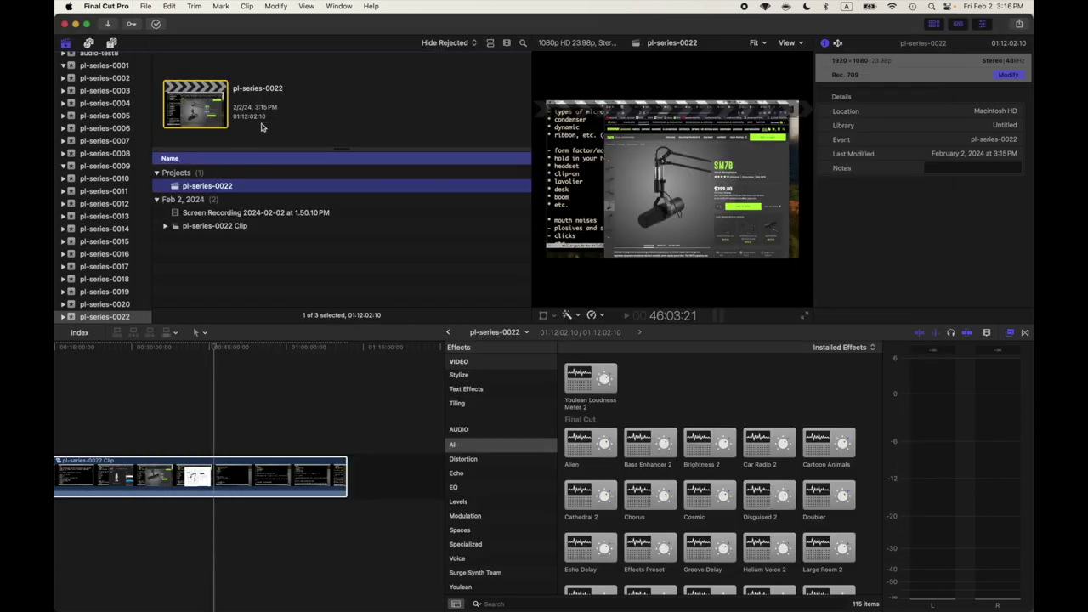
left_click(266, 216)
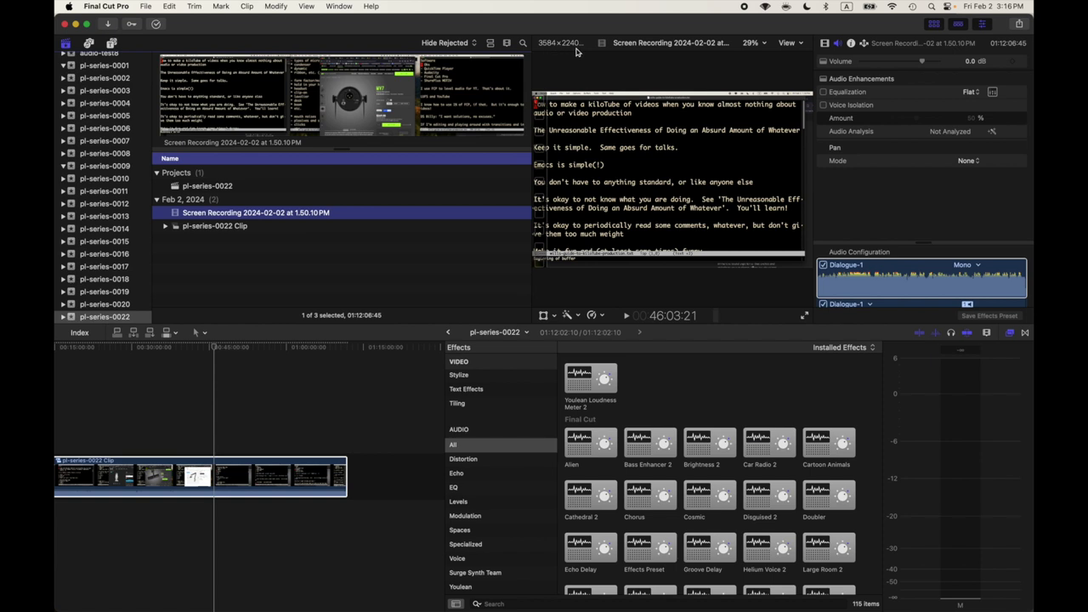
left_click(292, 223)
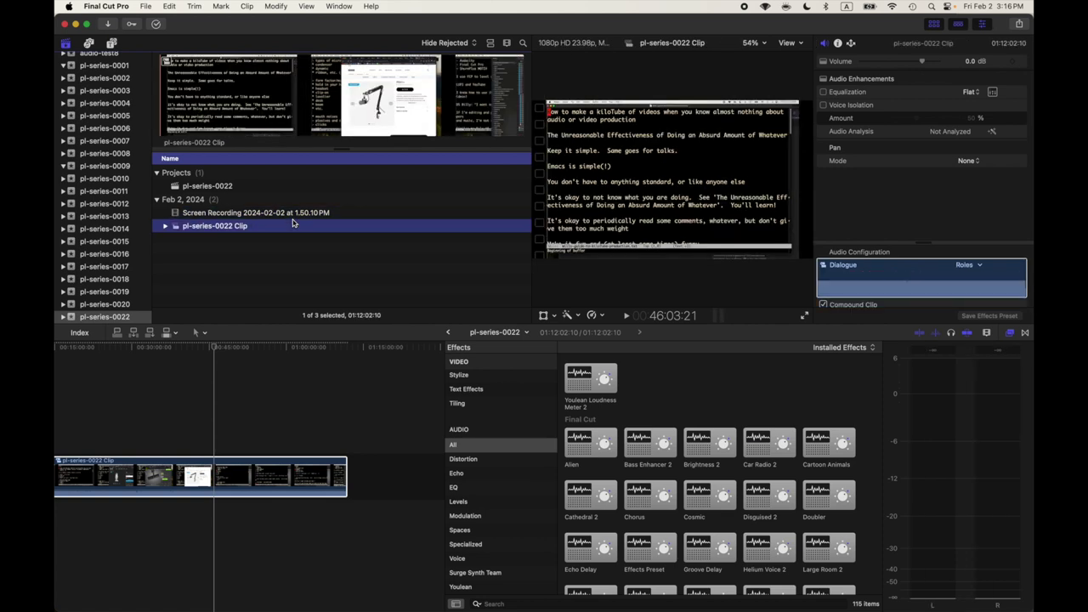
left_click(294, 213)
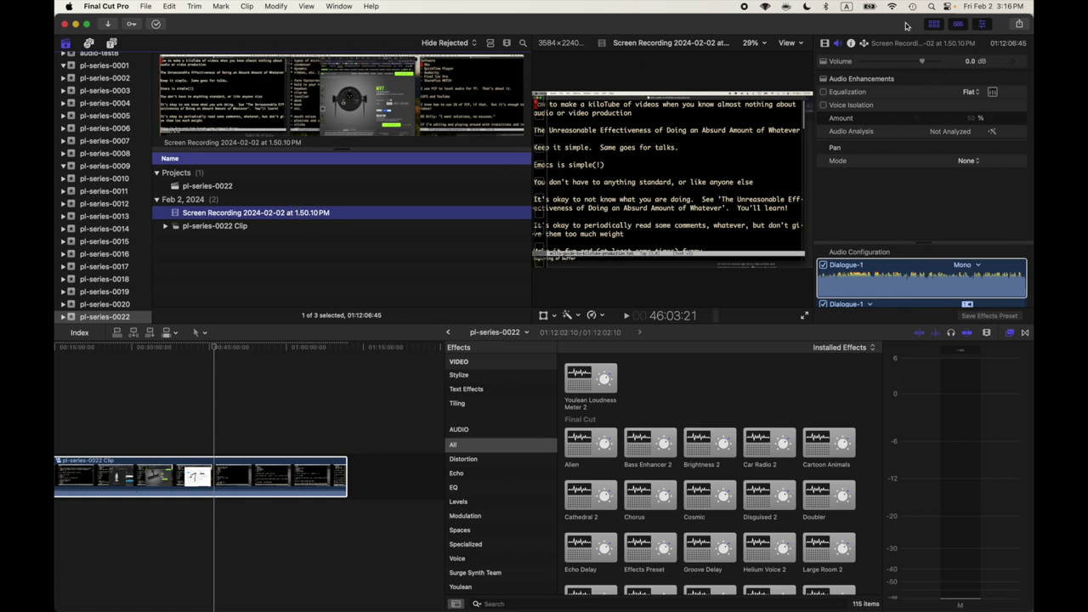
left_click(285, 228)
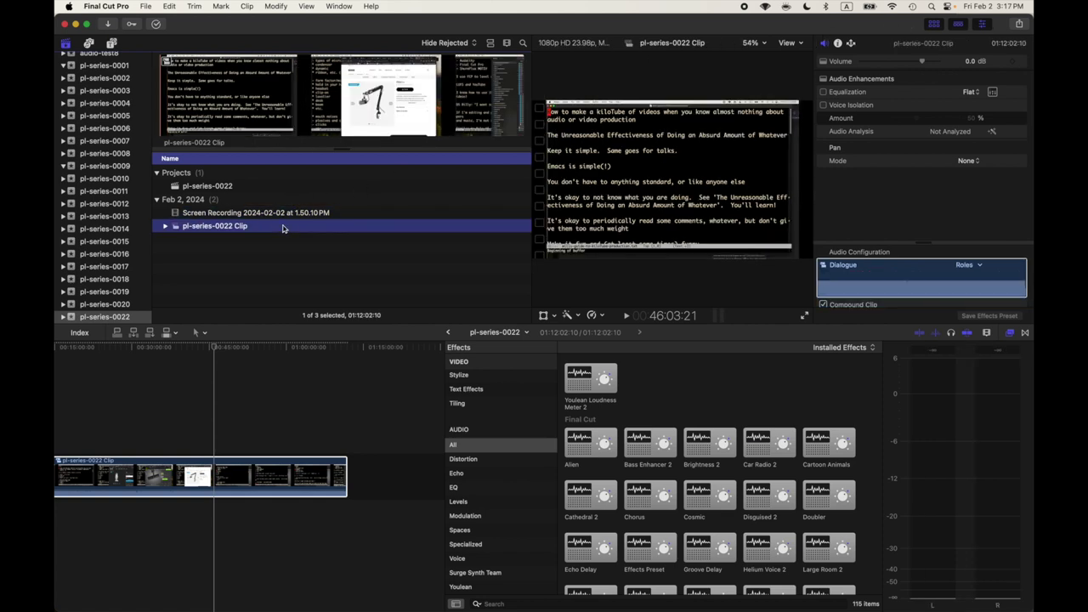
left_click(1023, 25)
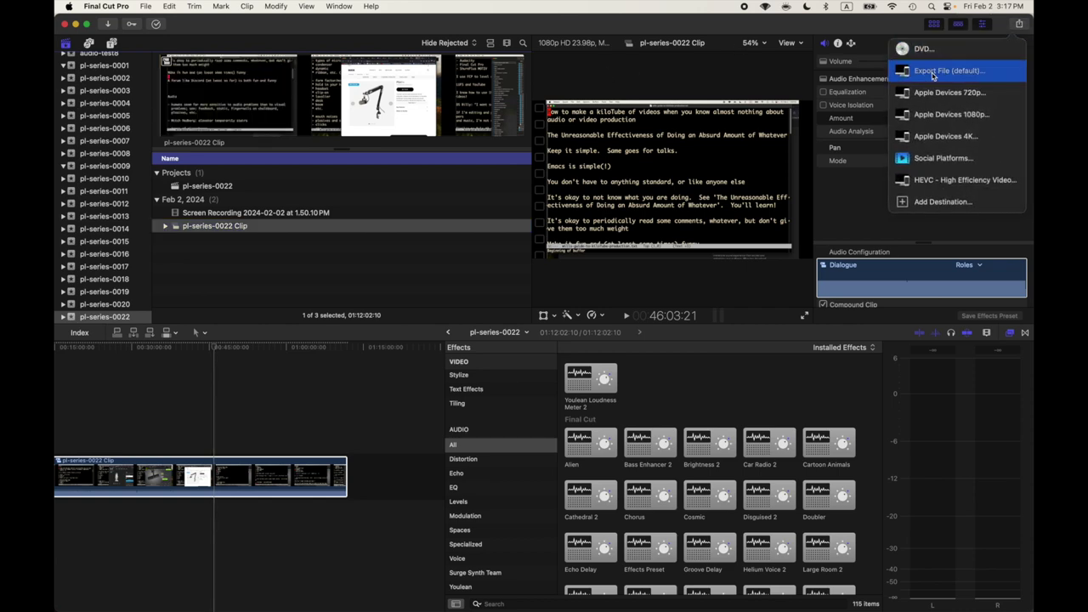
left_click(948, 71)
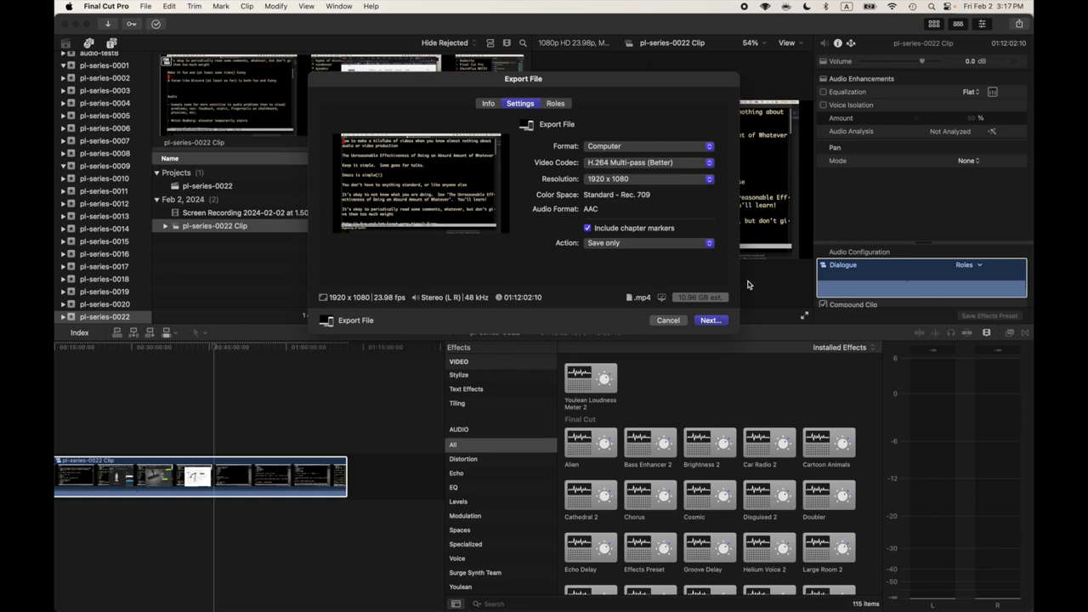
left_click(665, 321)
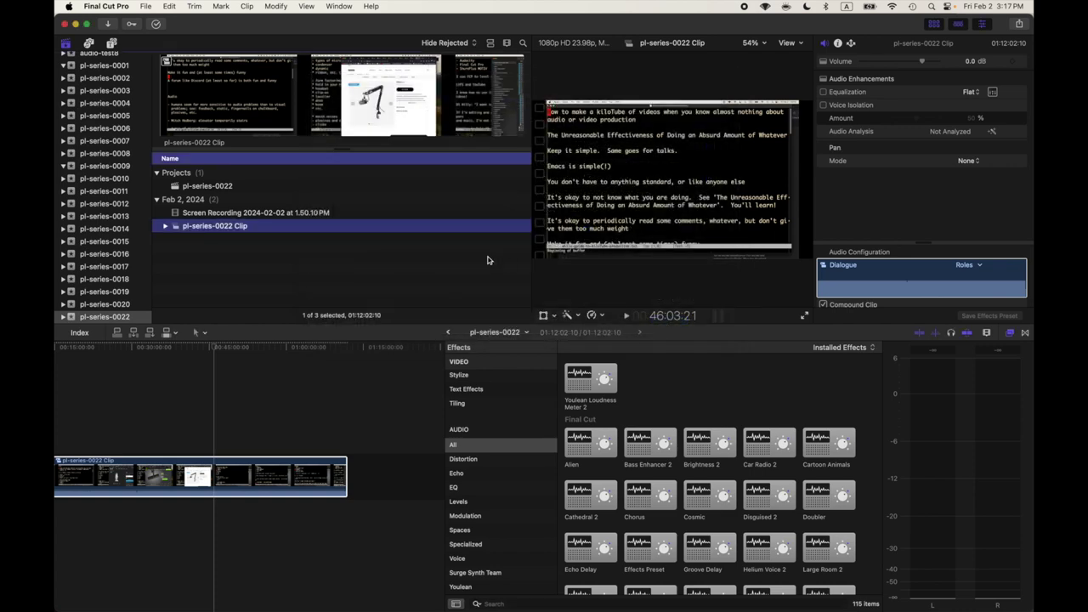
Step: Preview the Screen Recording and pl-series-0022 Clip back and forth to compare them
left_click(421, 265)
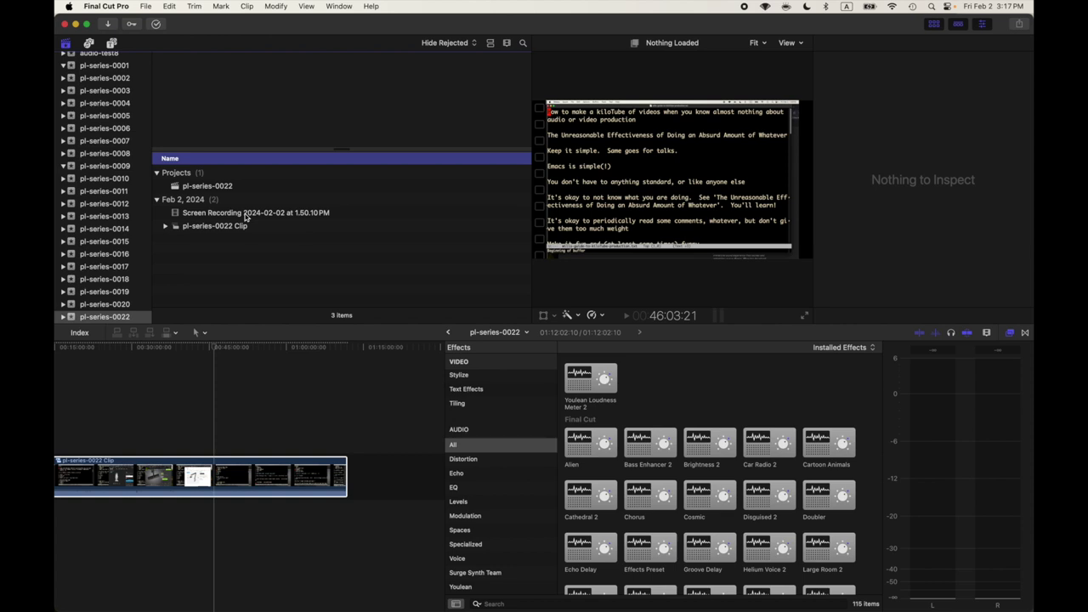
left_click(245, 214)
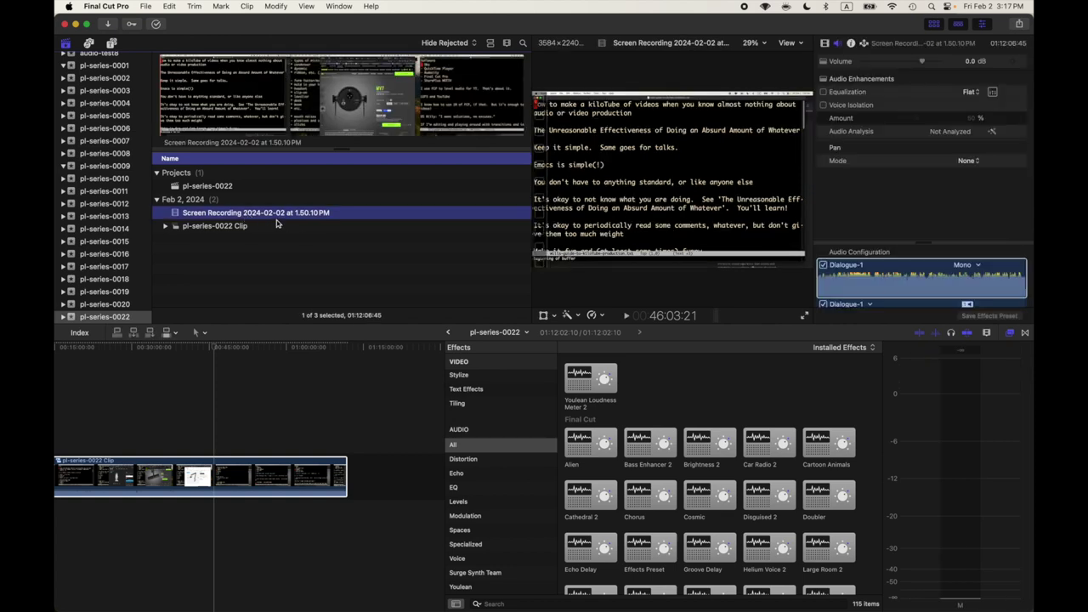
left_click(257, 227)
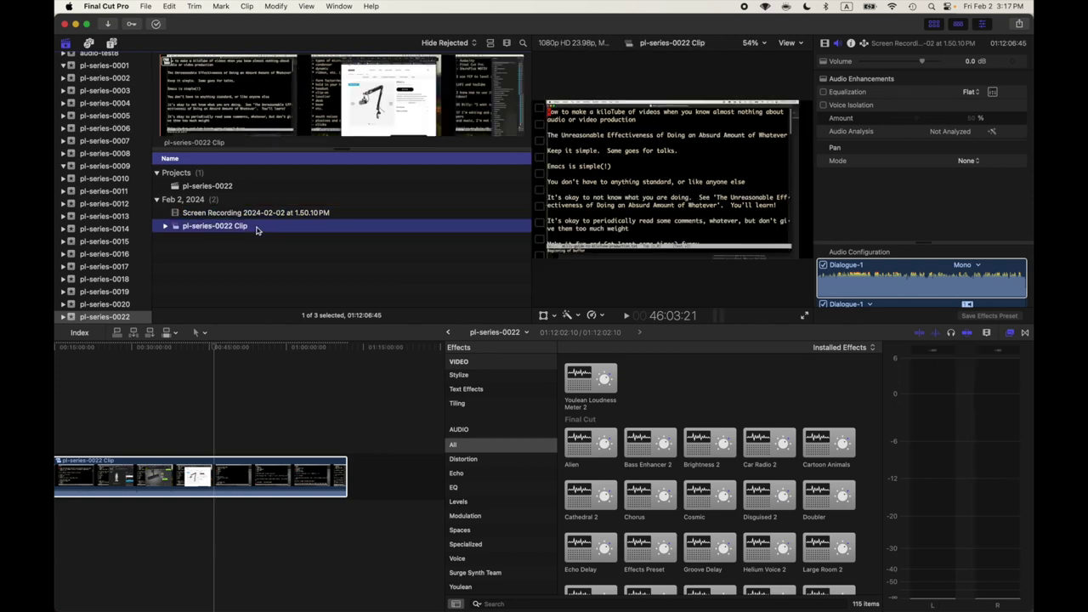
left_click(265, 215)
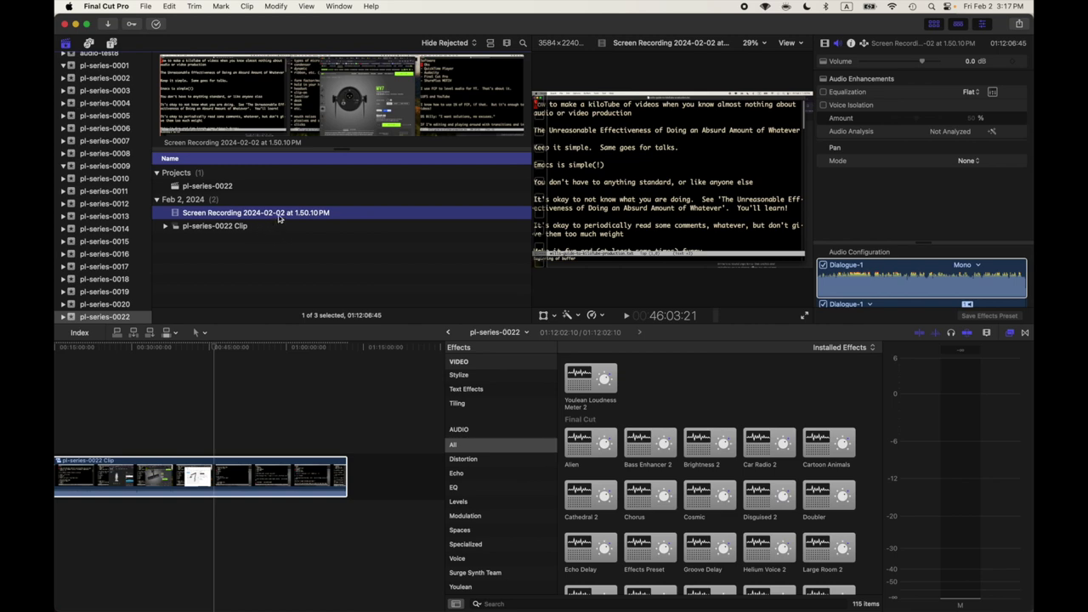
left_click(253, 185)
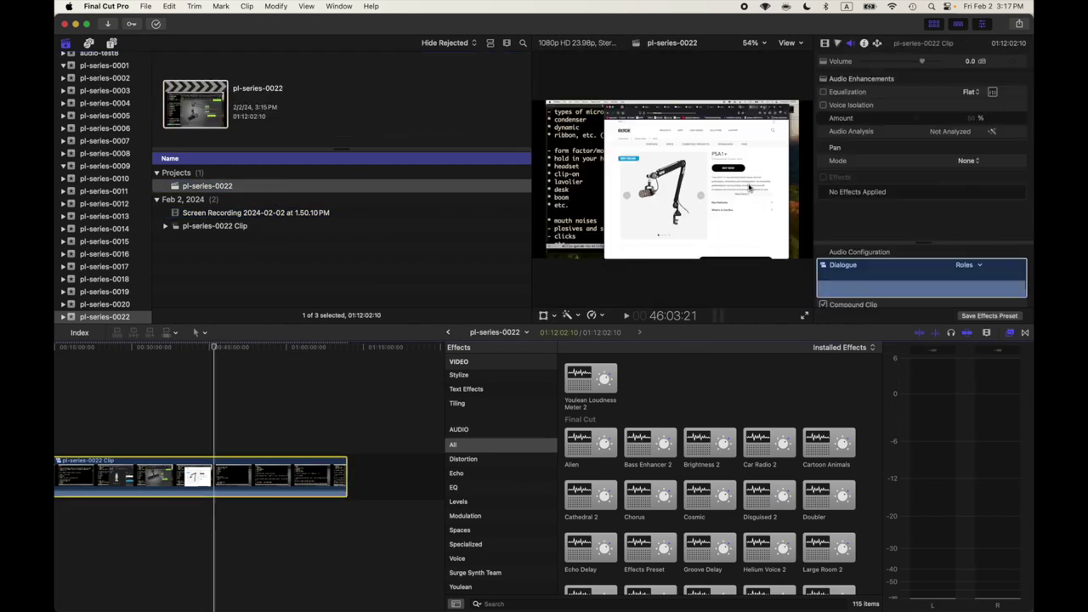
left_click(293, 214)
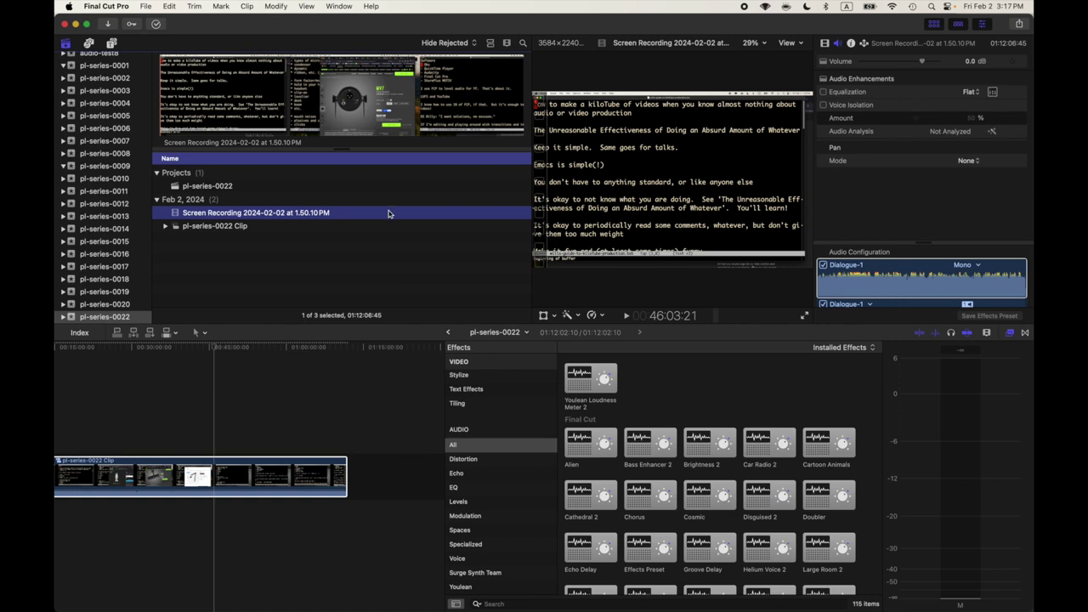
left_click(356, 224)
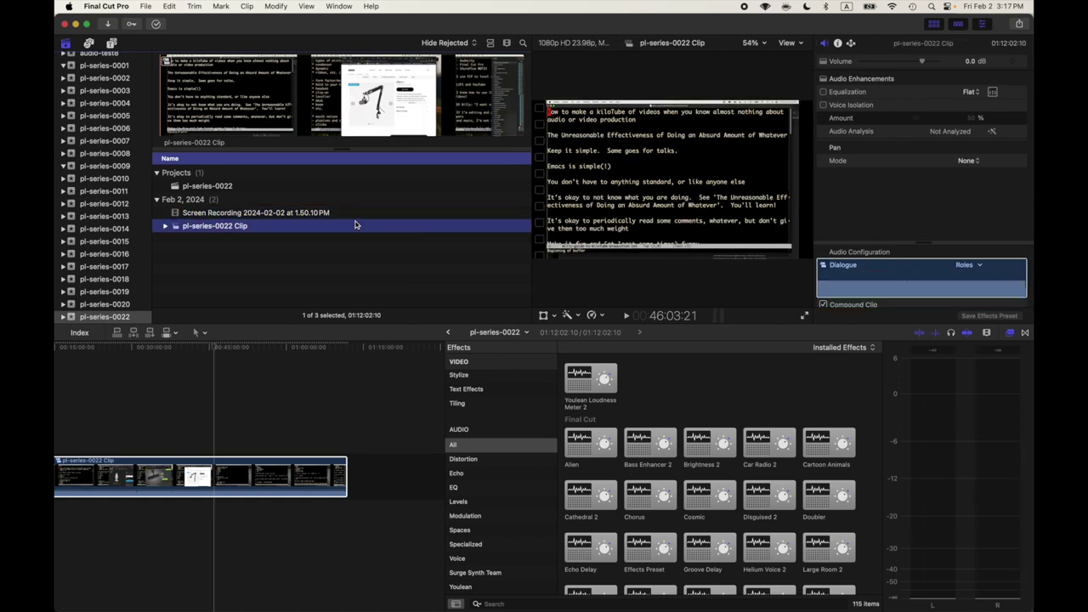
left_click(345, 213)
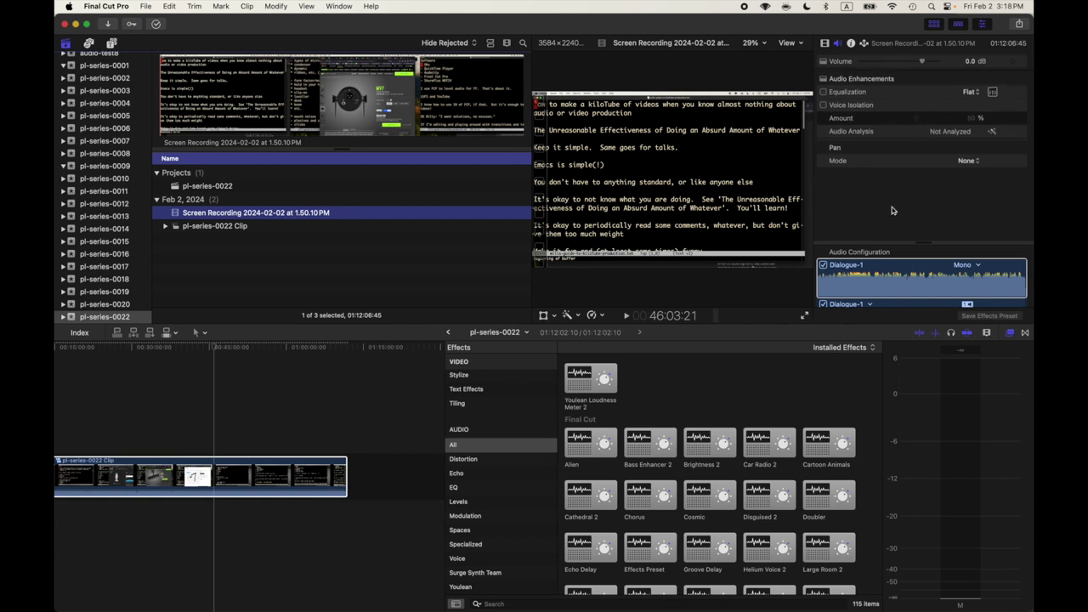
left_click(296, 224)
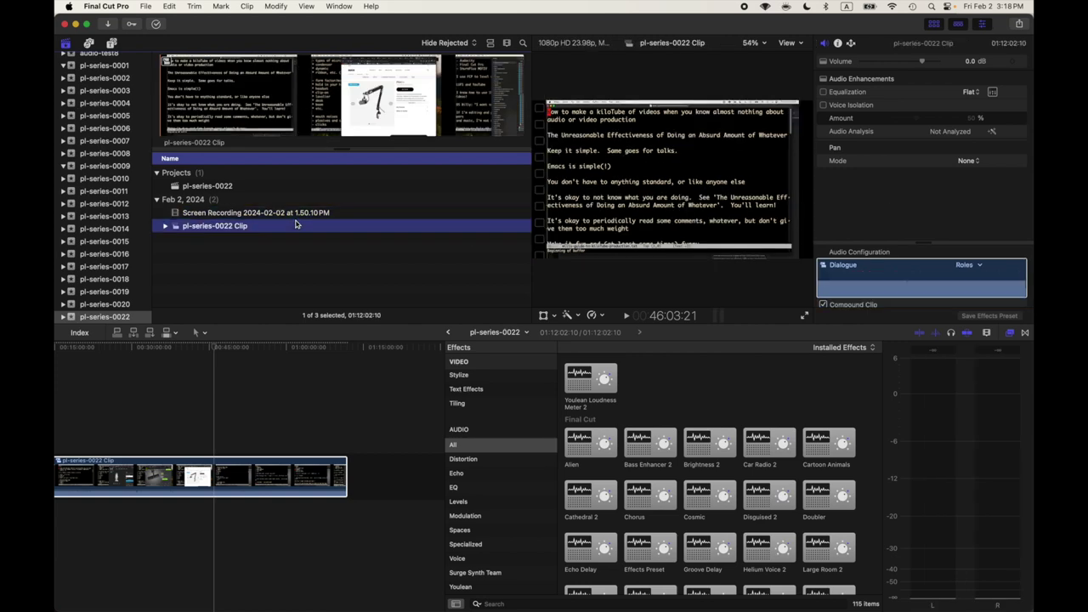
left_click(315, 212)
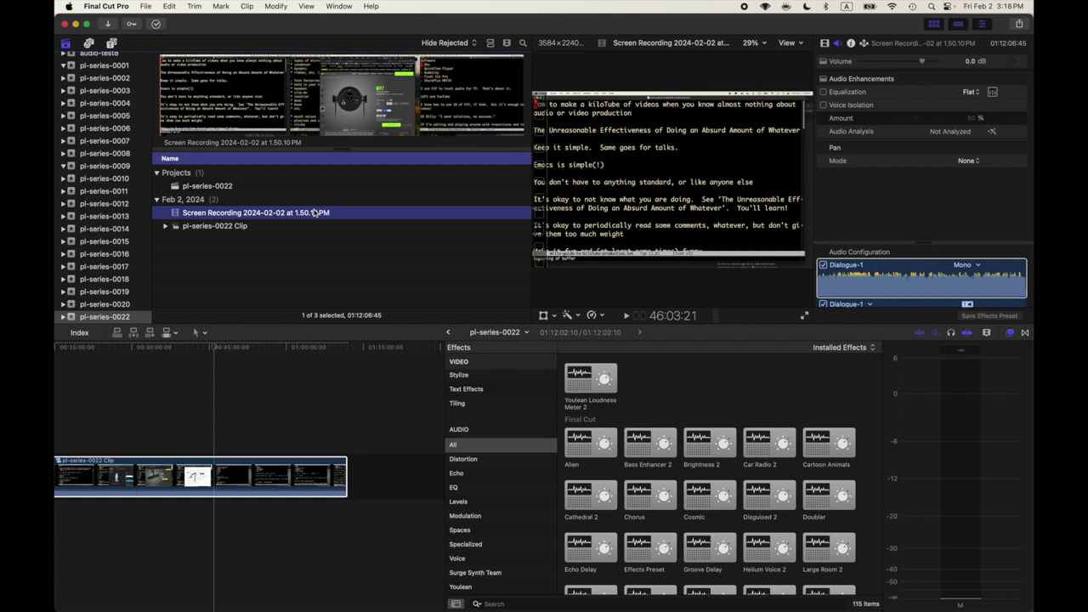
Step: Select the pl-series-0022 event and then its pl-series-0022 project row
left_click(281, 247)
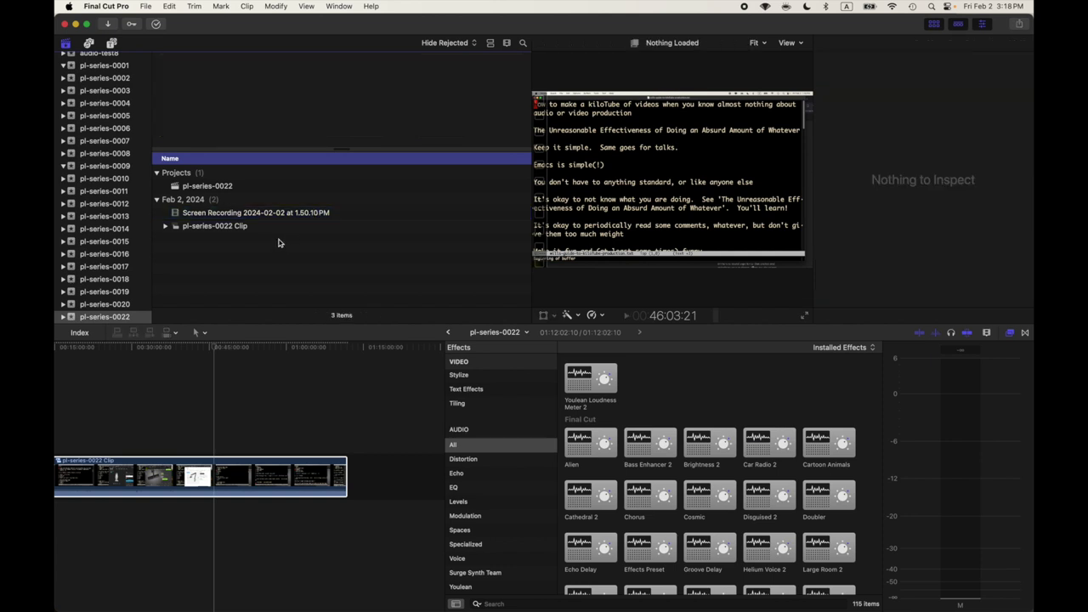
left_click(117, 318)
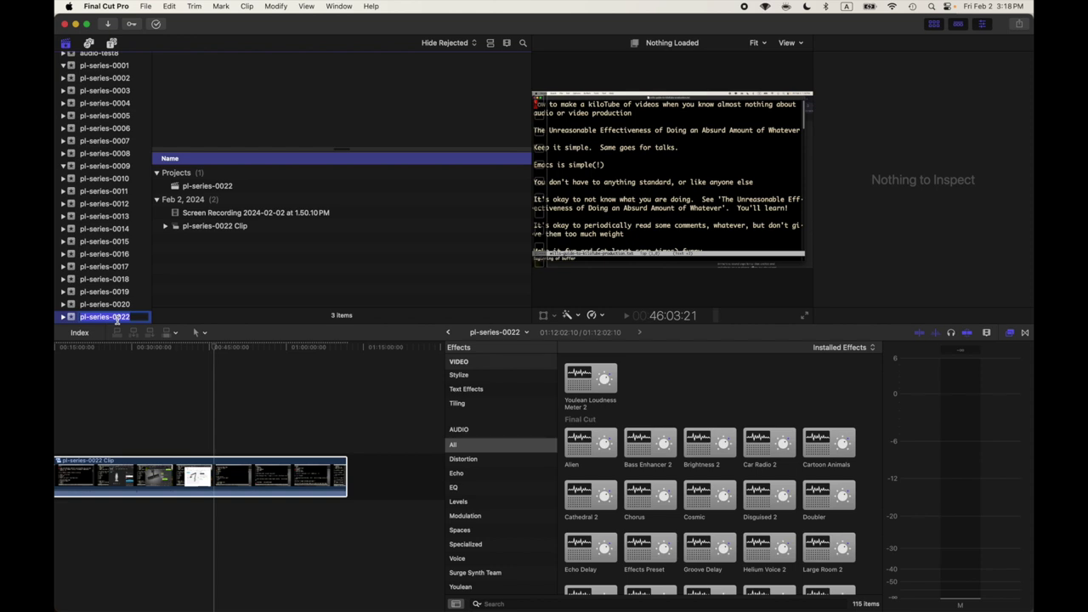
left_click(201, 186)
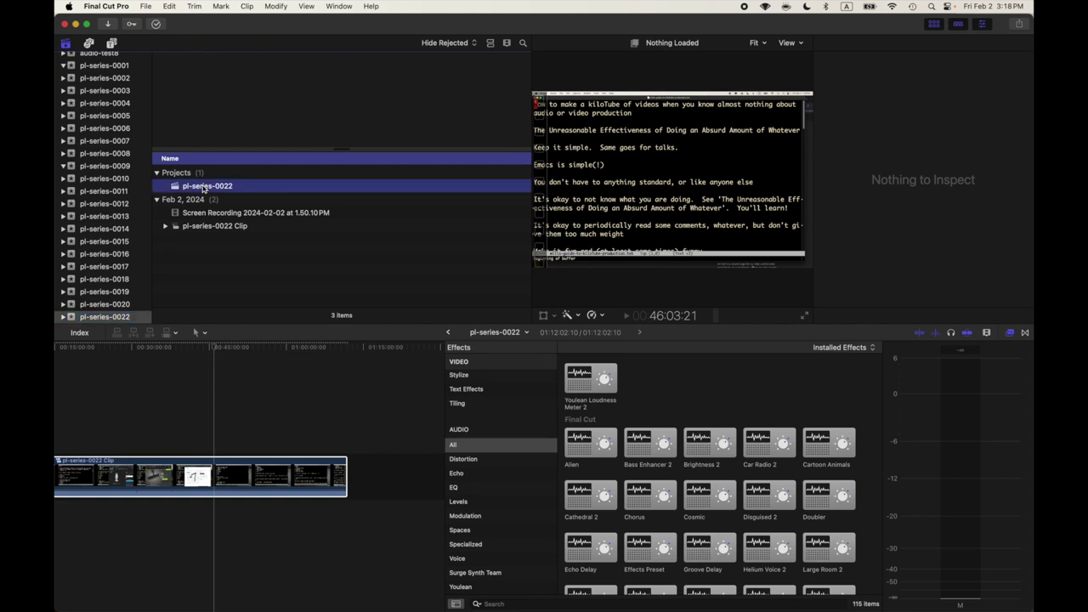
left_click(133, 316)
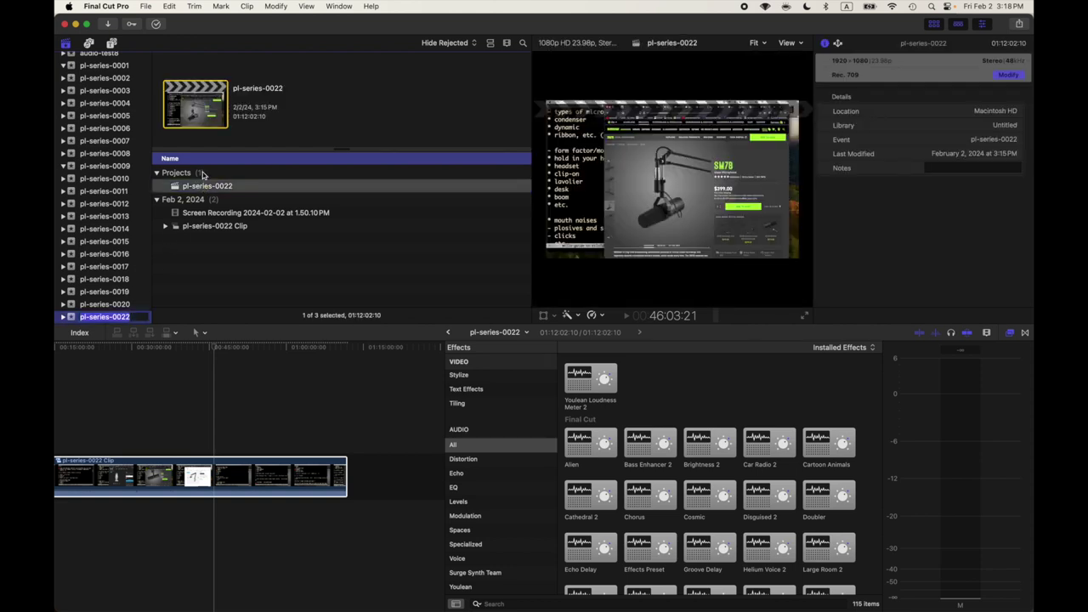
left_click(200, 187)
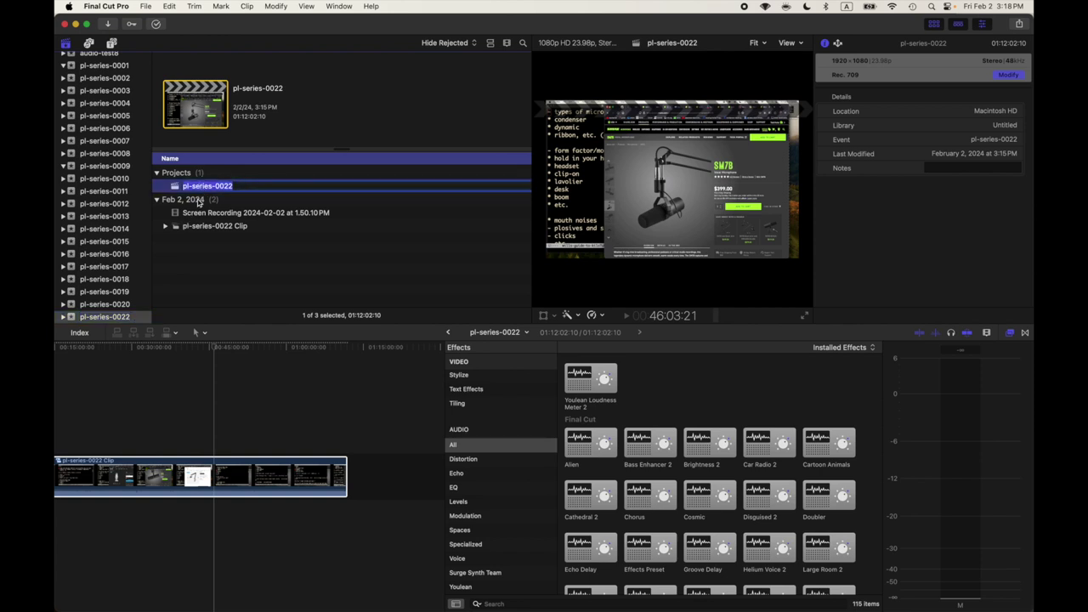
Step: Move the pl-series-0022 project to the Trash
key("Return")
right_click(214, 187)
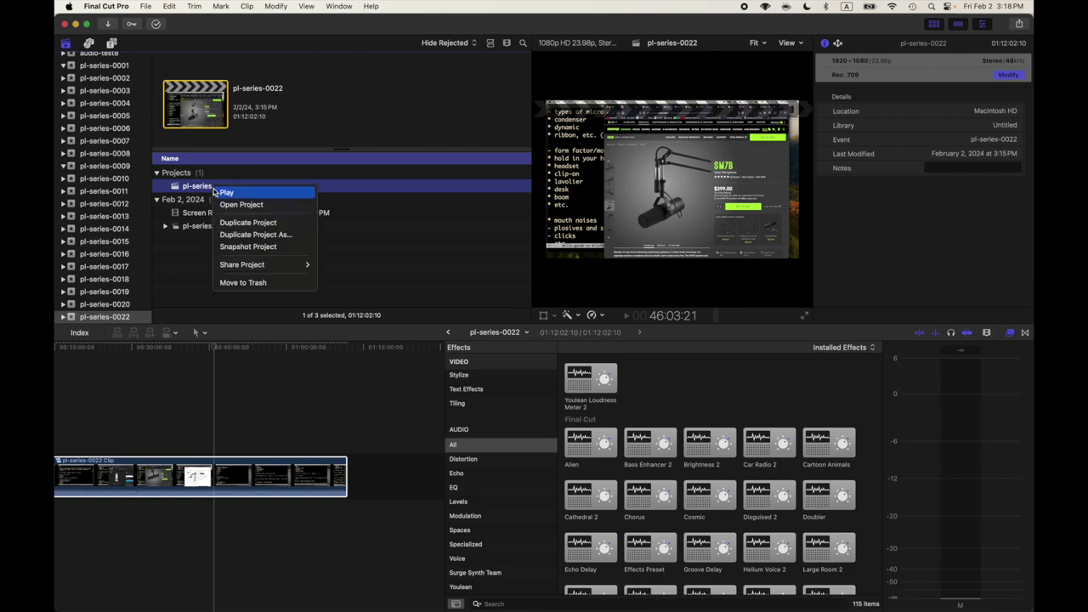
left_click(245, 282)
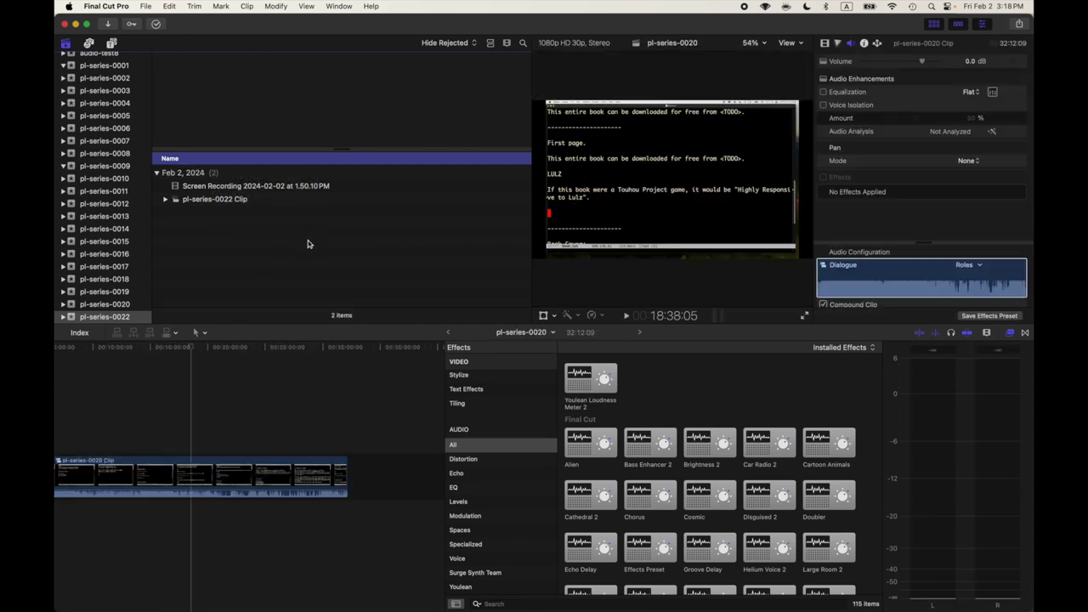
Step: Move the pl-series-0022 Clip compound clip to the Trash, leaving only the Screen Recording
left_click(245, 202)
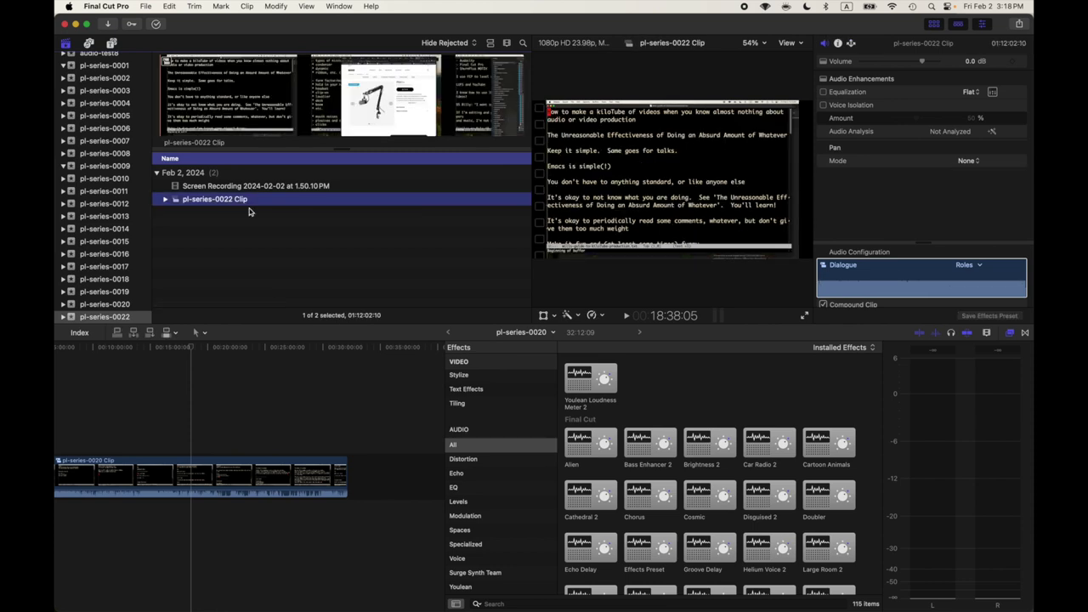
right_click(256, 204)
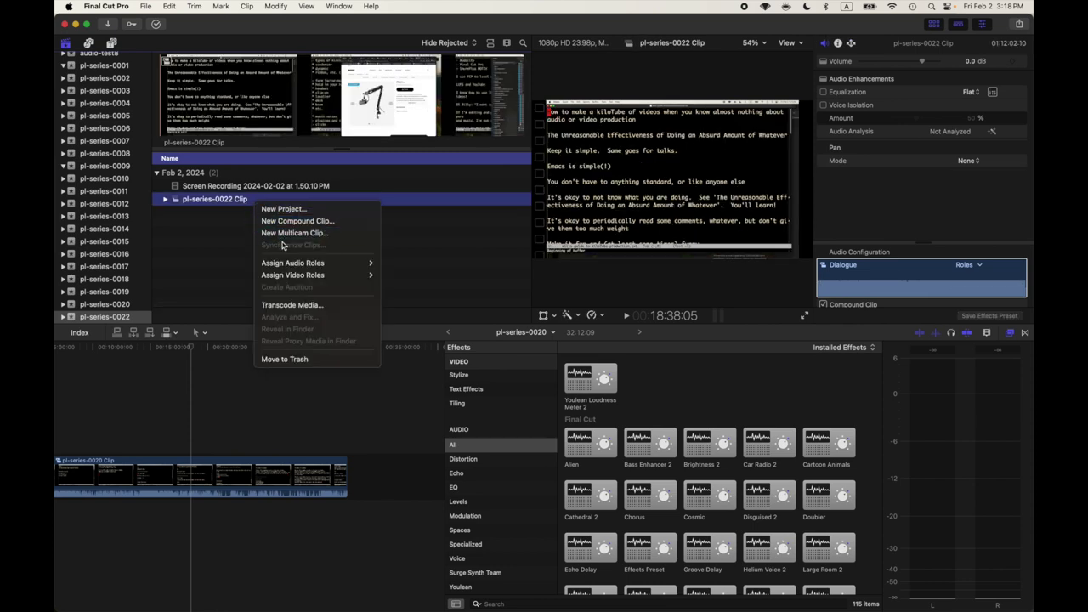
left_click(299, 358)
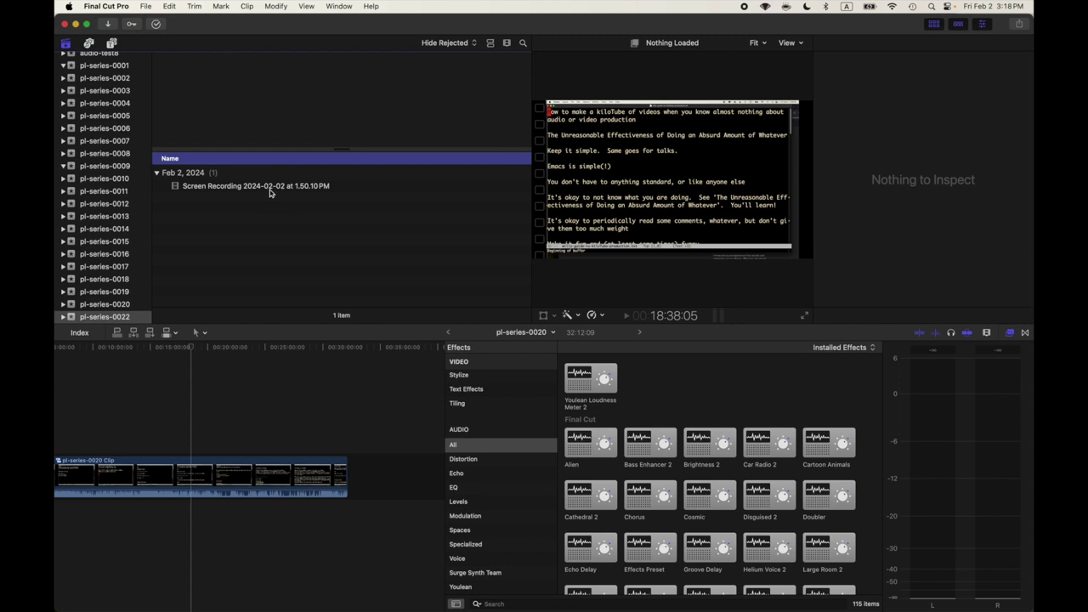
left_click(271, 190)
left_click(255, 202)
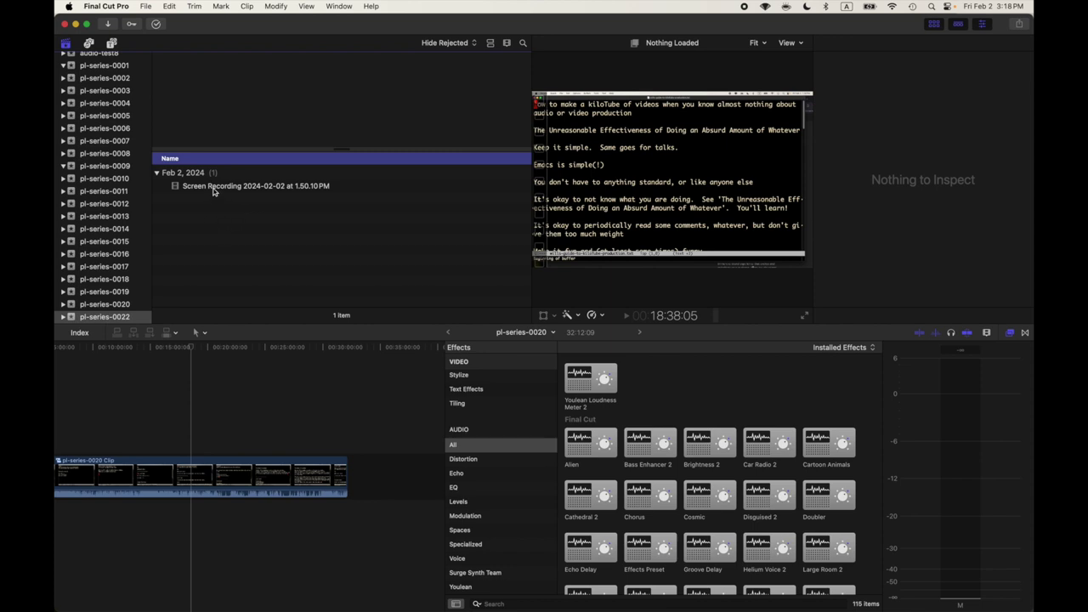
Step: Create the pl-series-0022 project from the Screen Recording with a 30p frame rate
left_click(212, 189)
right_click(213, 190)
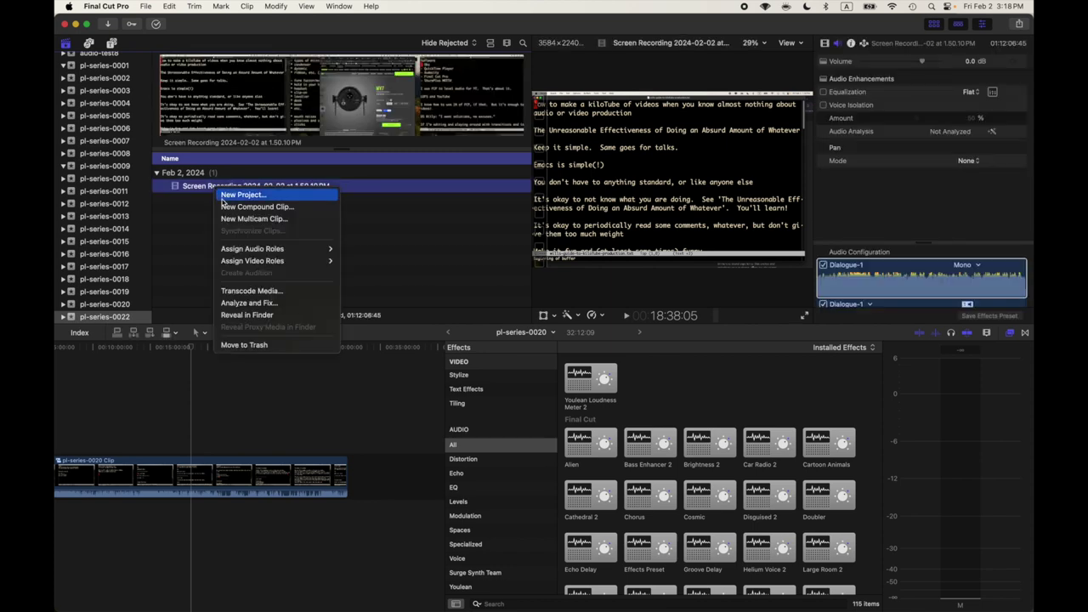
left_click(223, 199)
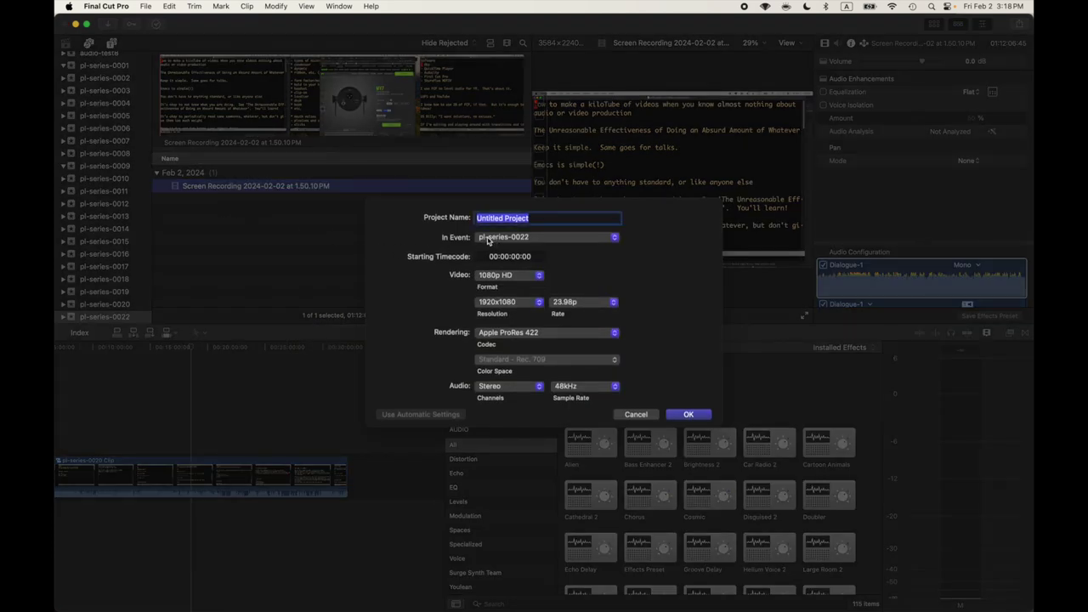
type("pl-series-0022")
left_click(579, 301)
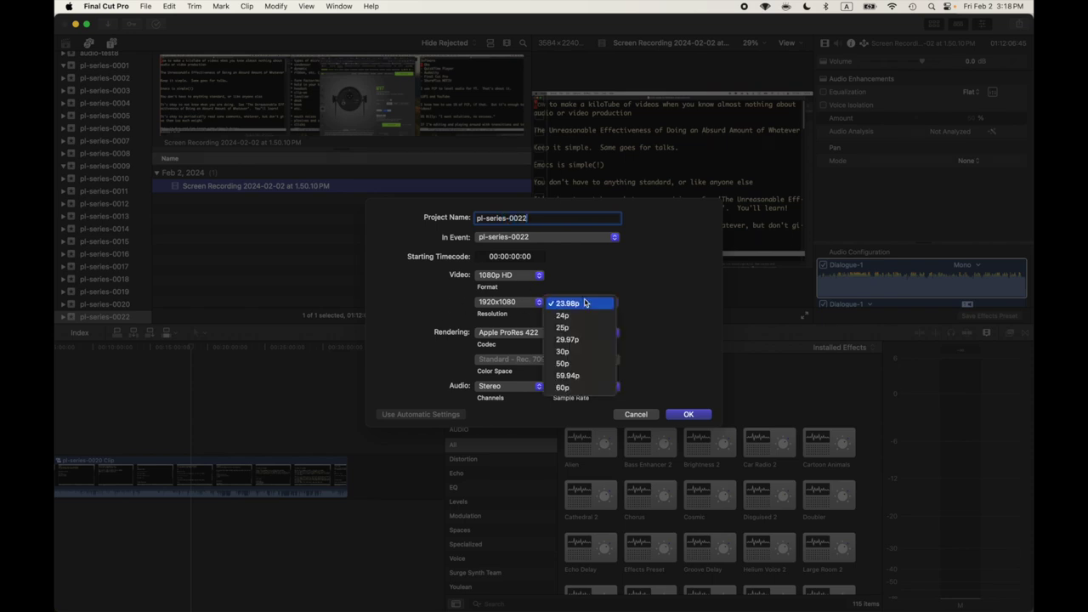
left_click(573, 351)
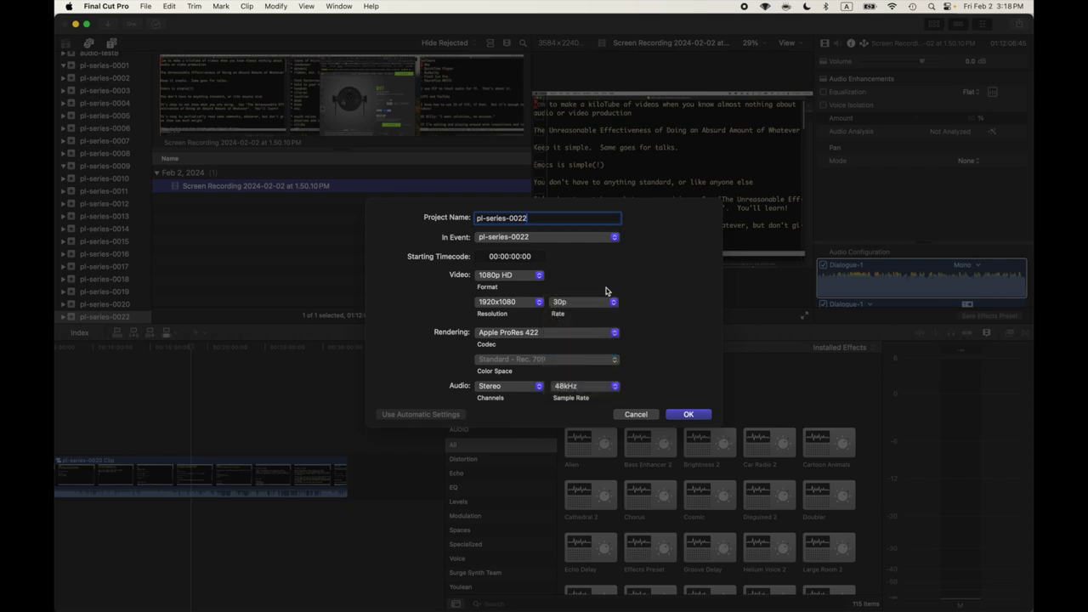
left_click(683, 414)
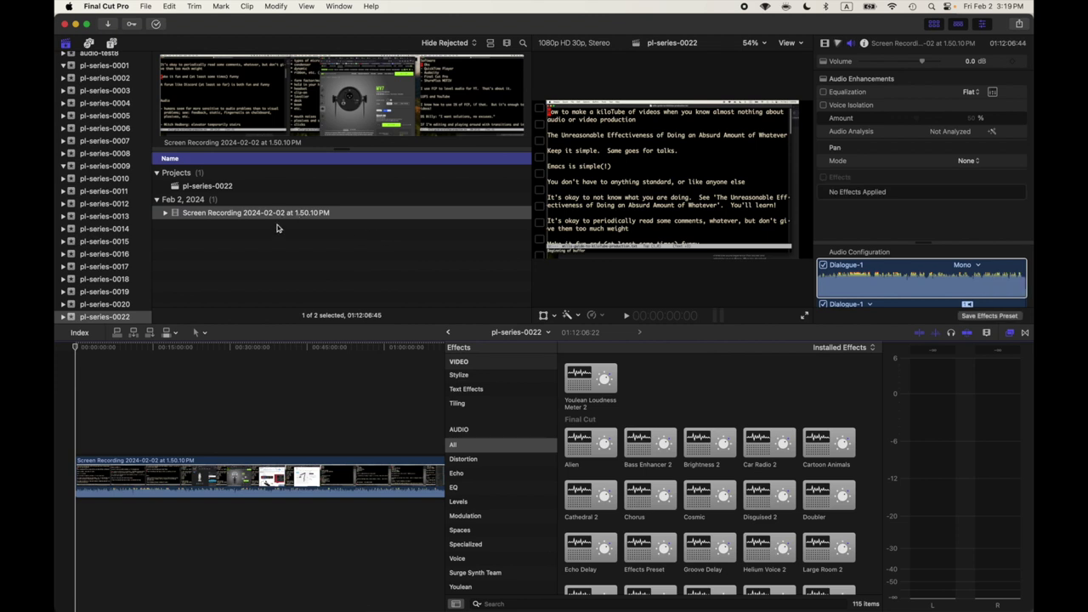
left_click(269, 233)
left_click(278, 218)
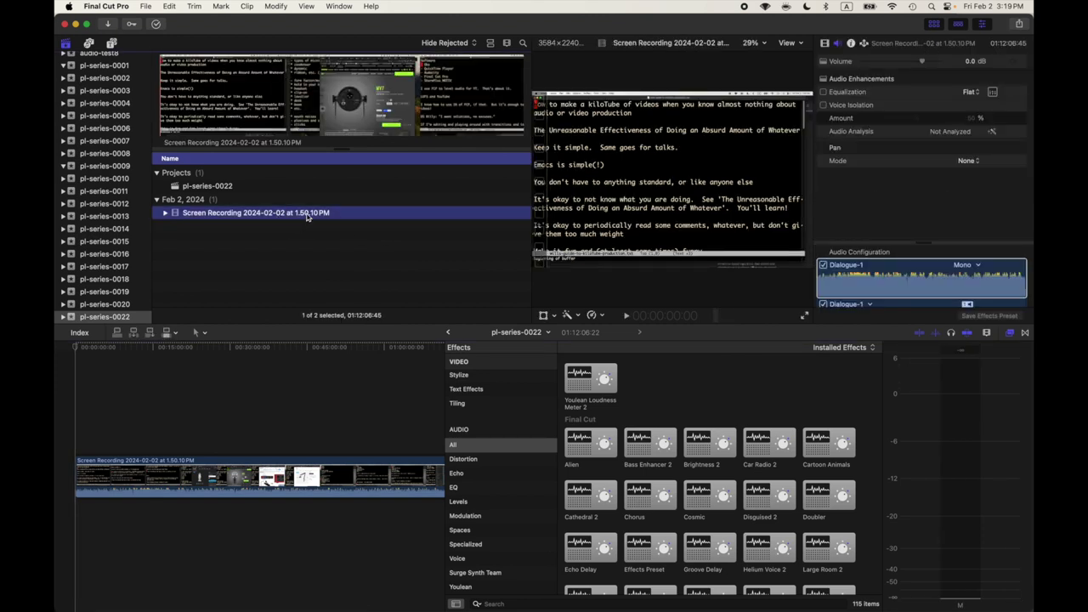
left_click(254, 187)
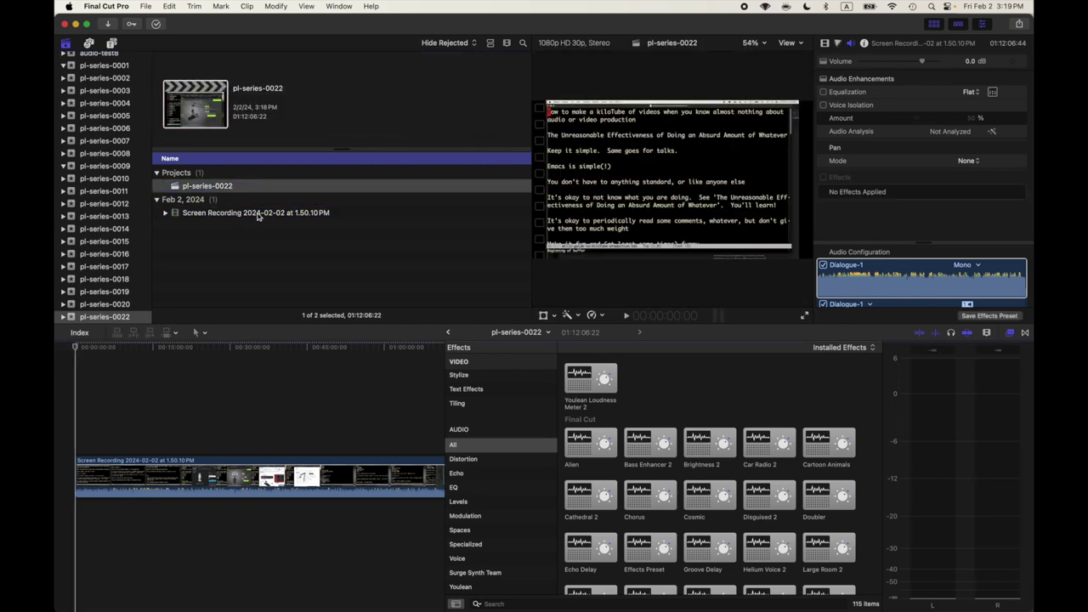
left_click(258, 214)
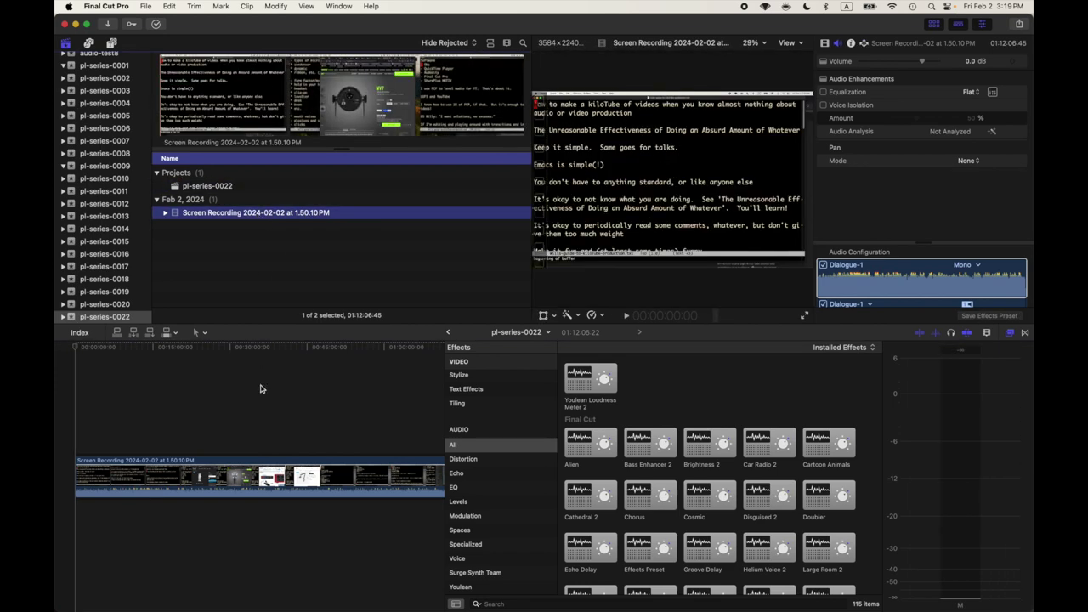
left_click(280, 472)
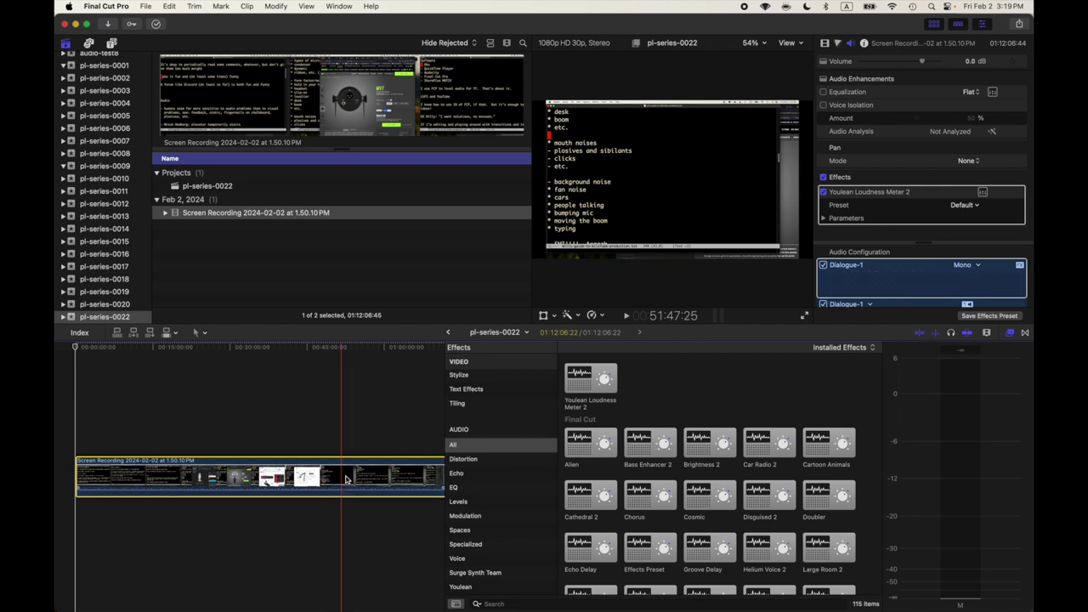
Step: Drag the Levels Limiter onto the timeline clip and move it above Youlean Loudness Meter 2
left_click(712, 297)
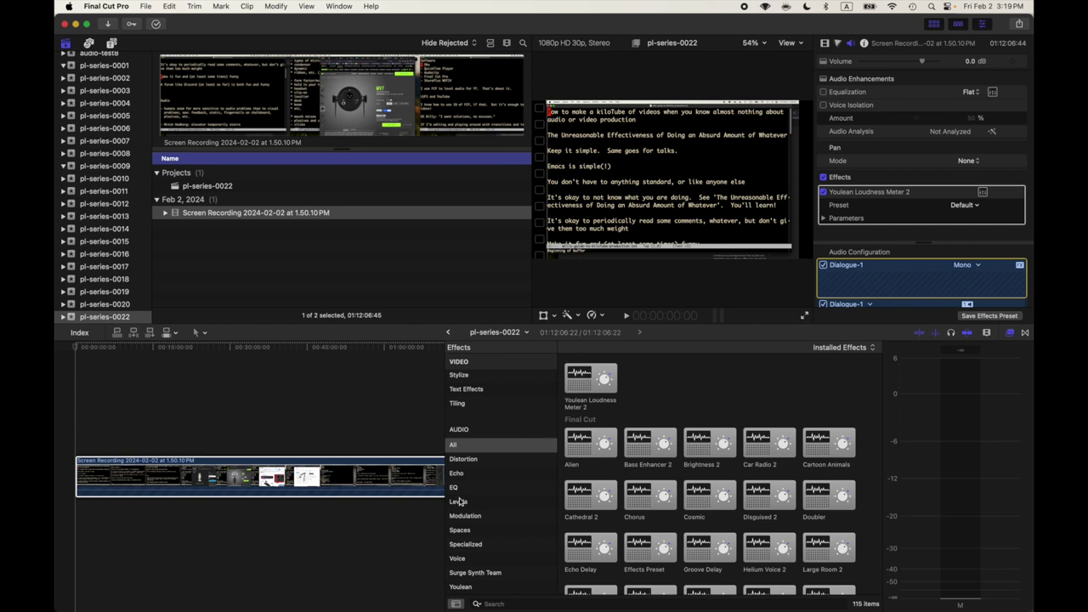
scroll(459, 501, "down", 1)
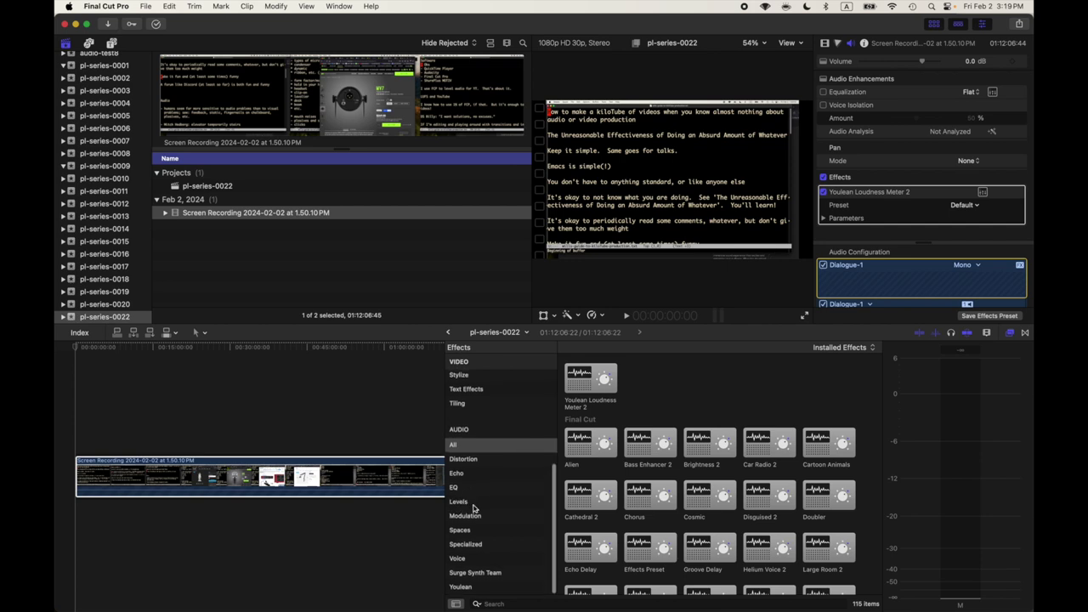
left_click(472, 502)
left_click_drag(591, 393, 386, 456)
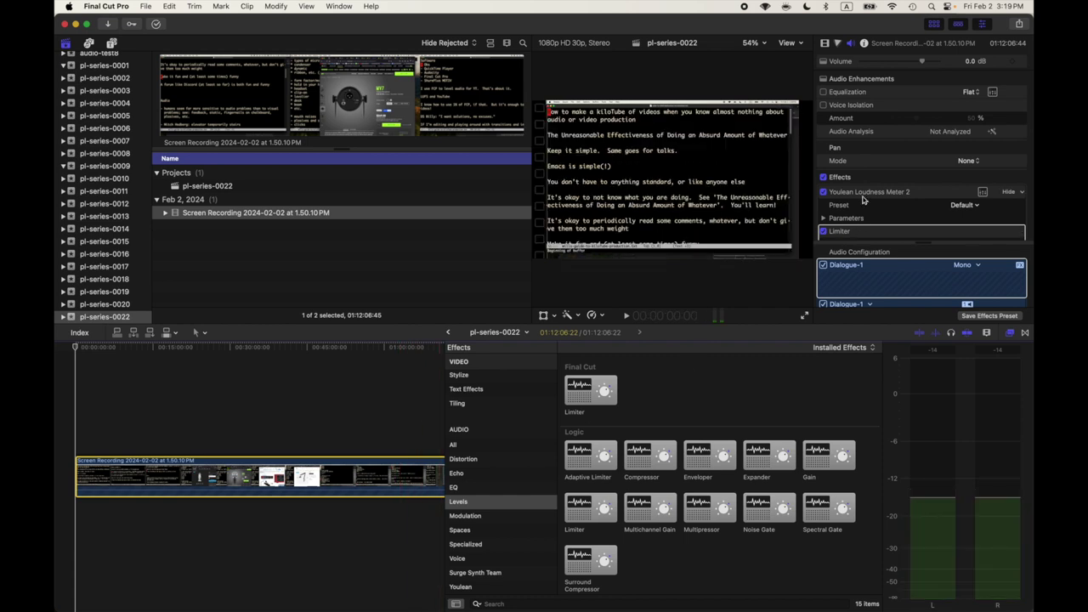
left_click_drag(845, 230, 852, 197)
scroll(884, 178, "down", 1)
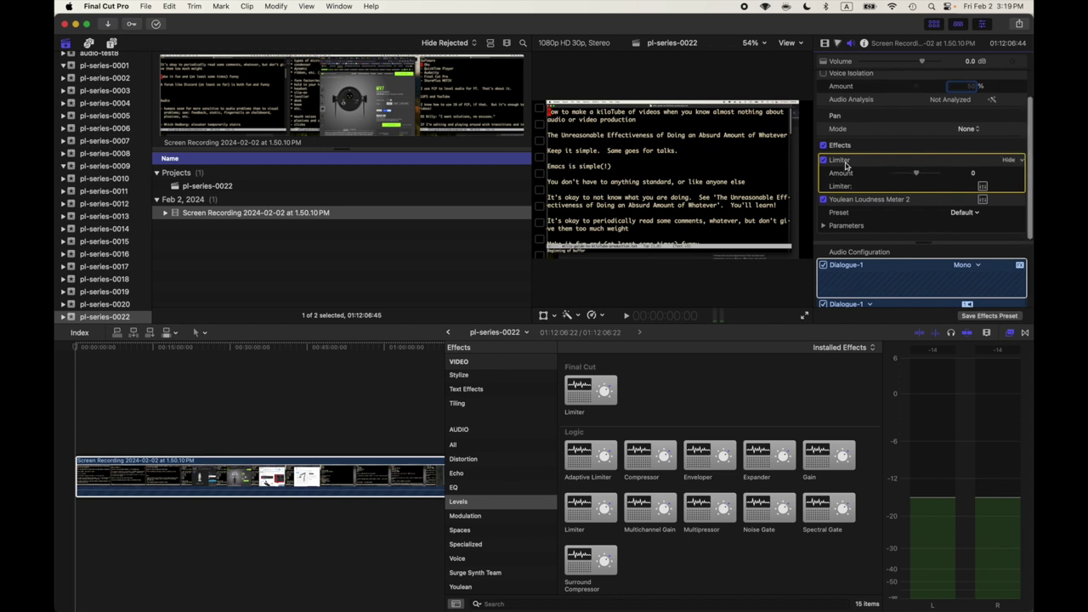
Step: Open the Limiter and Youlean Loudness Meter 2 plugin windows and arrange them
left_click(982, 186)
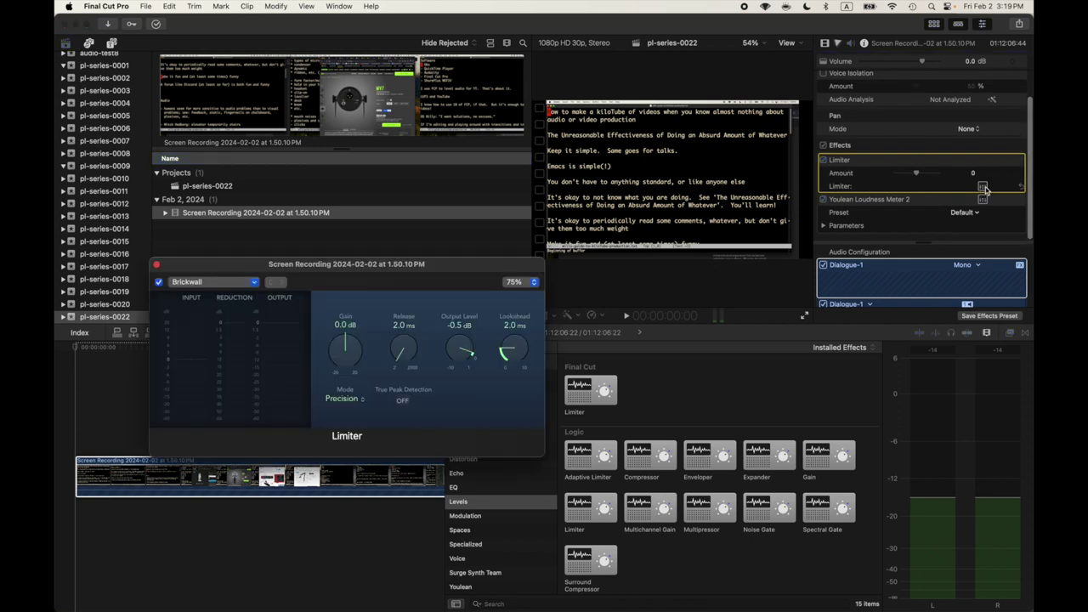
left_click(984, 209)
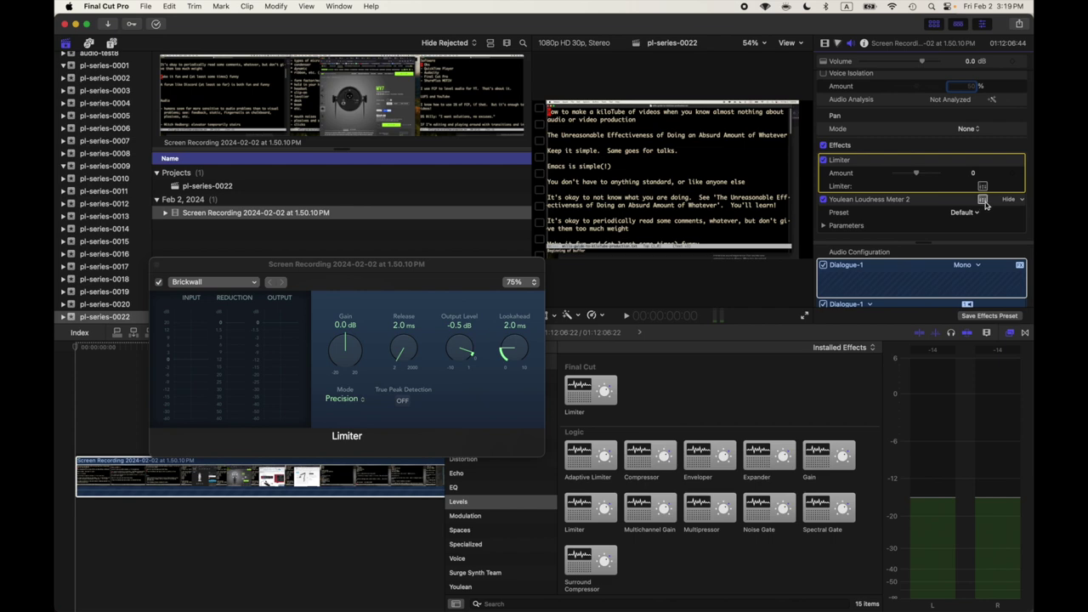
left_click(983, 200)
left_click_drag(368, 268, 394, 36)
Step: Set the Limiter to Legacy mode, 250 ms release, -1.7 dB output and +11.0 dB gain
left_click(384, 165)
left_click(370, 158)
left_click_drag(435, 115, 432, 79)
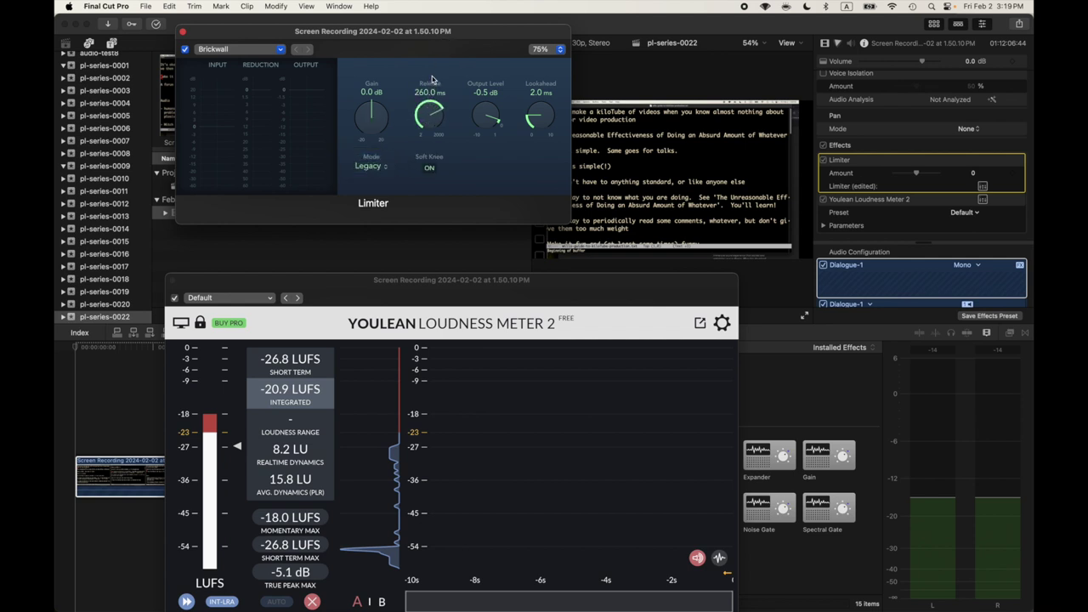
mouse_move(495, 115)
left_mouse_down()
mouse_move(499, 146)
mouse_move(497, 133)
left_mouse_up()
left_click_drag(372, 128, 378, 82)
left_click_drag(492, 277, 496, 232)
Step: Reset the Youlean meter and play the clip from its start, reaching about -16.9 LUFS integrated
left_click(317, 555)
left_click(131, 418)
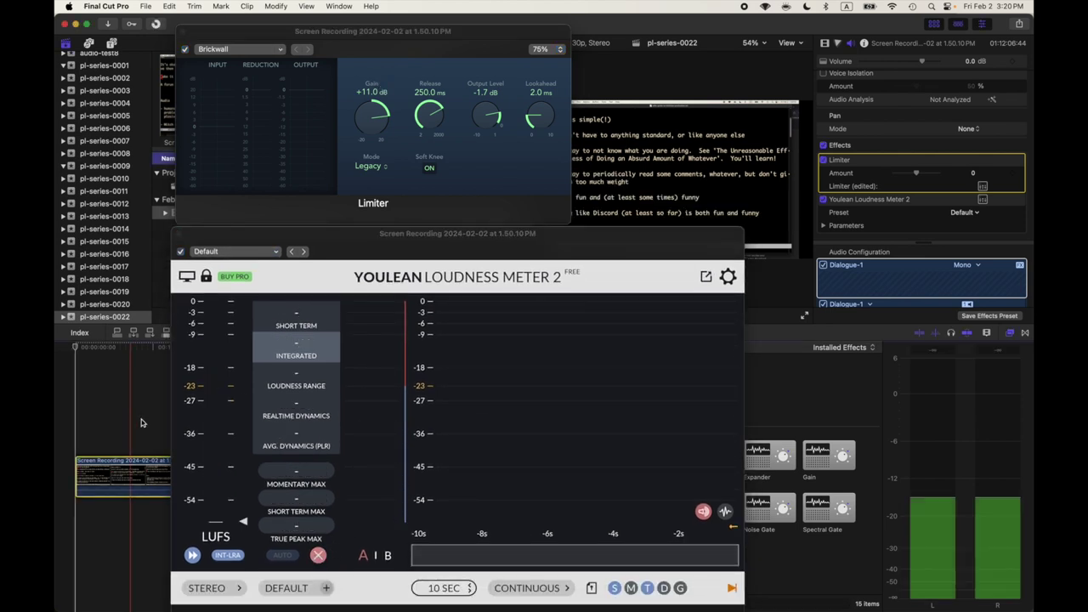
left_click(143, 423)
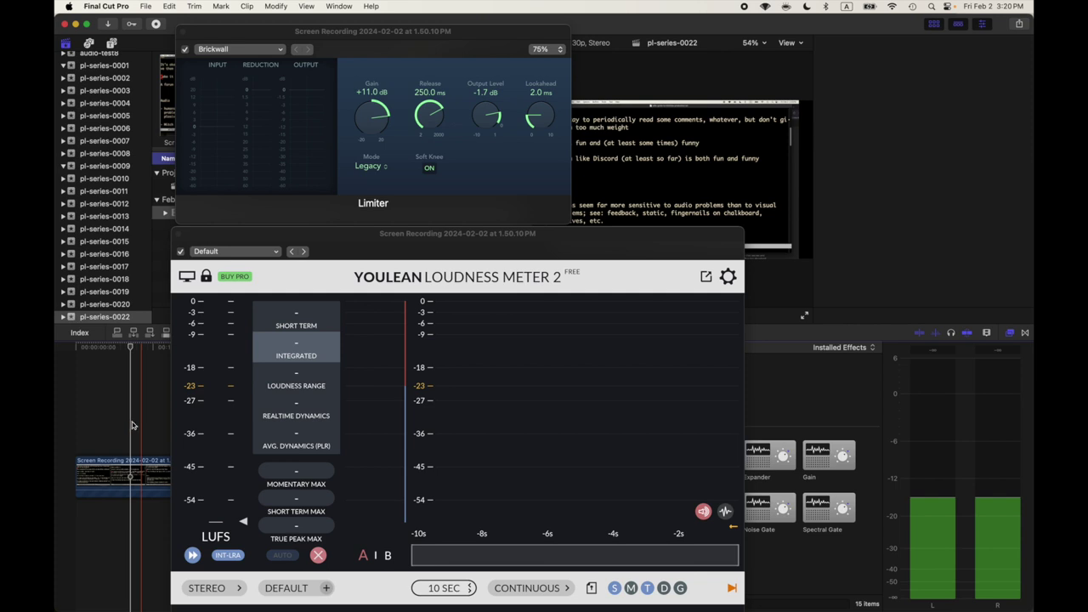
key("space")
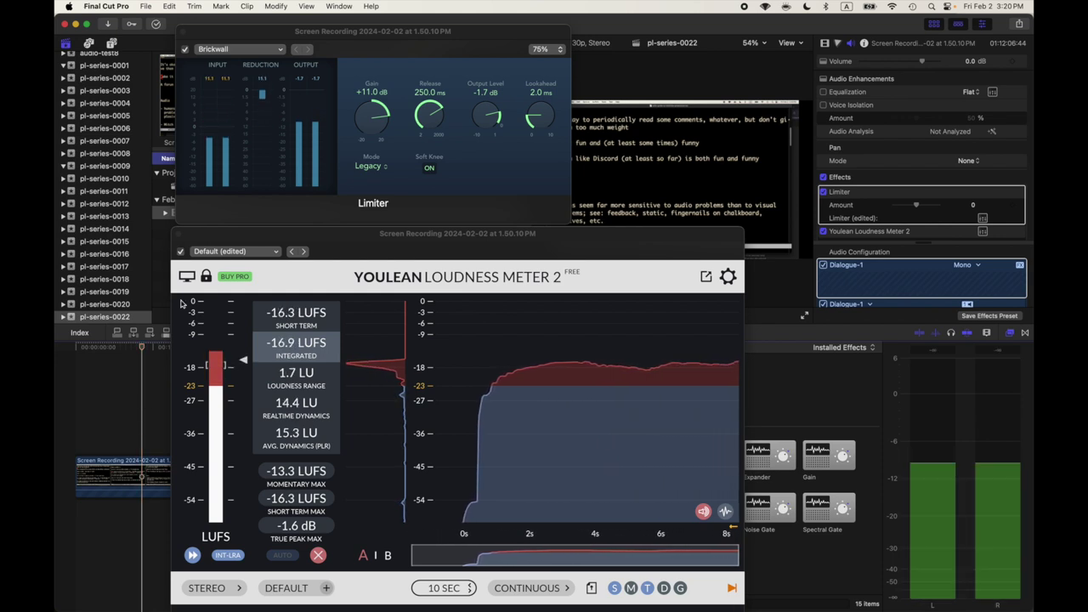
Step: Close the loudness meter and Limiter windows and clear the browser selection
left_click(178, 235)
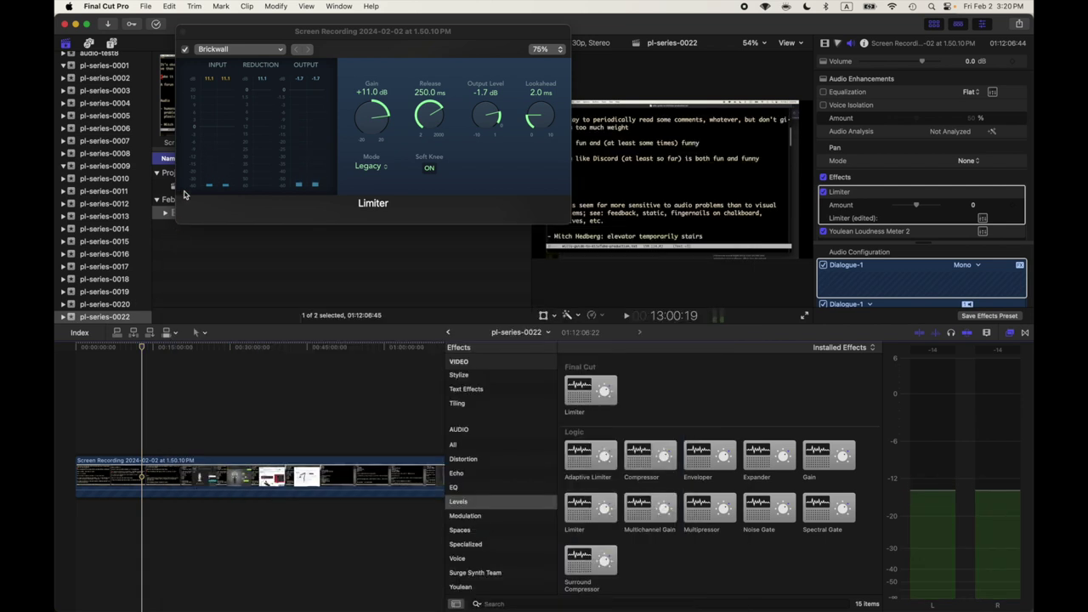
left_click(182, 31)
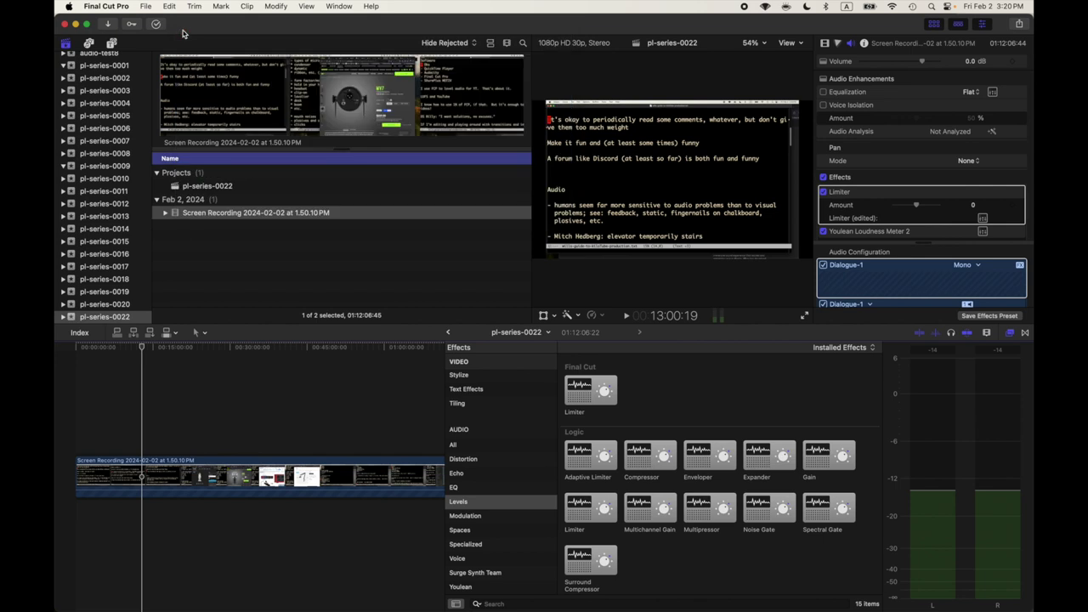
left_click(240, 270)
Step: Select the Screen Recording clip in the browser and the timeline, dismissing its right-click menu
left_click(260, 215)
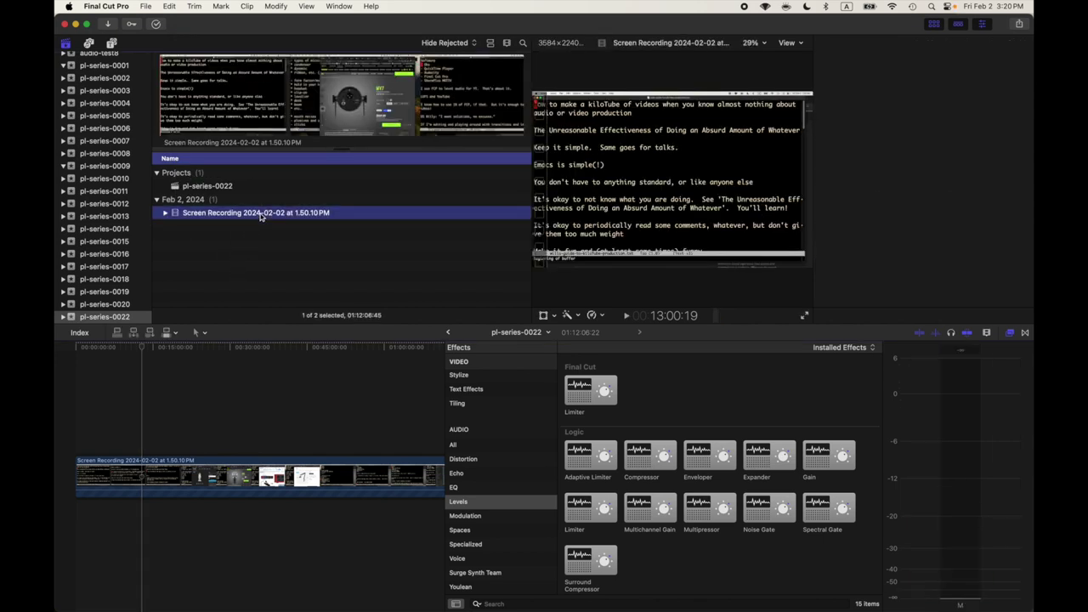
right_click(261, 215)
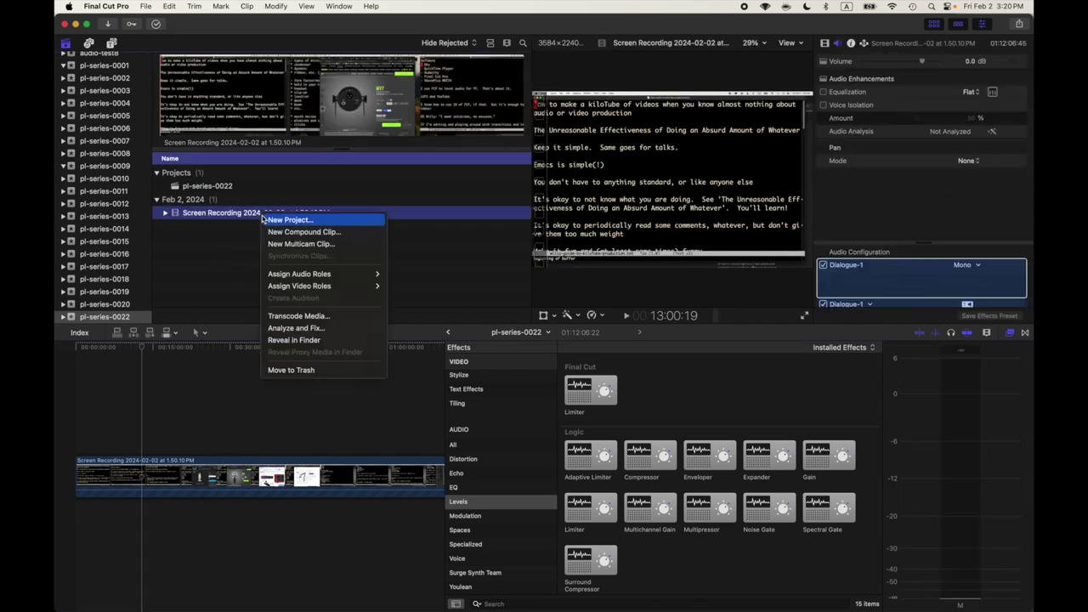
left_click(250, 365)
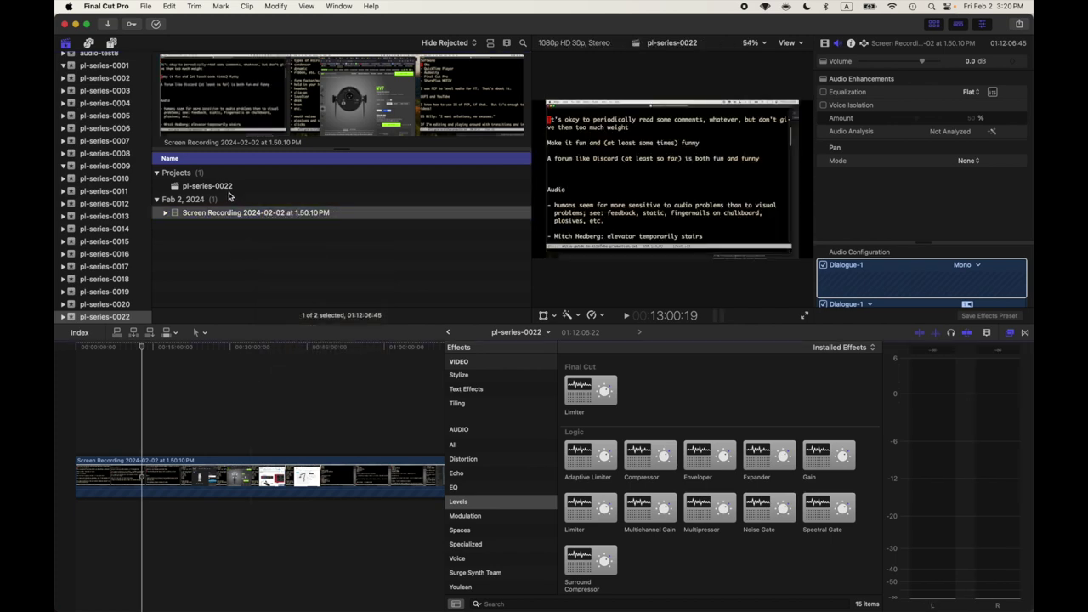
left_click(241, 478)
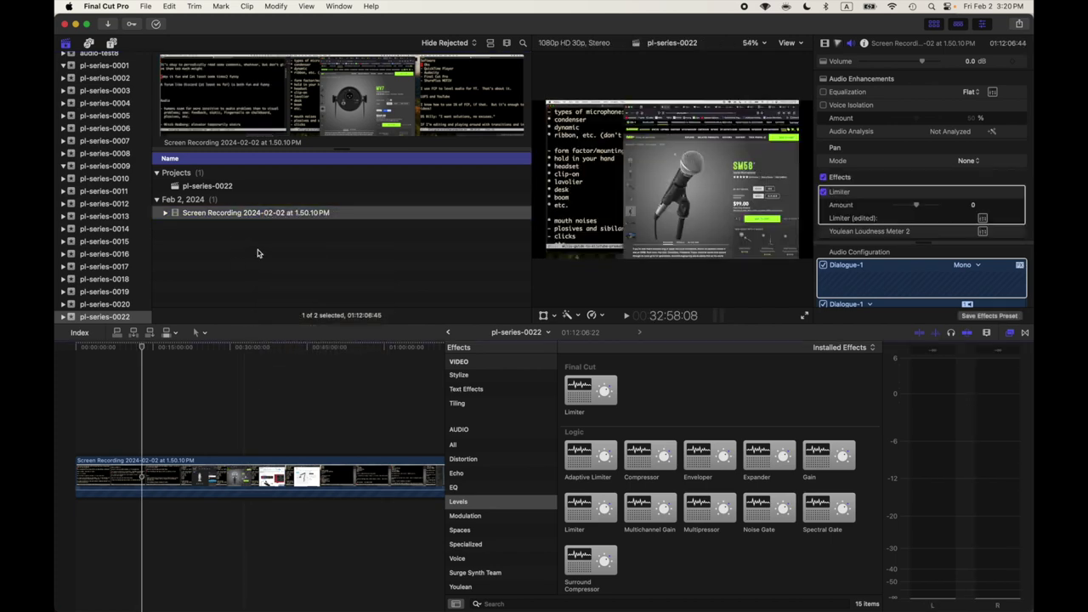
key("super+1")
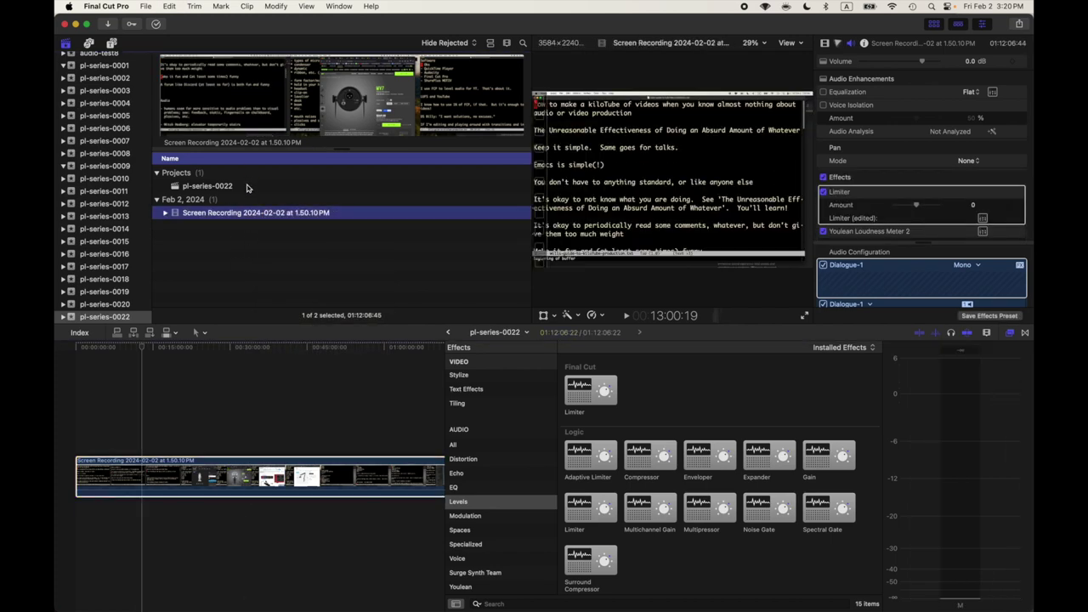
left_click(246, 187)
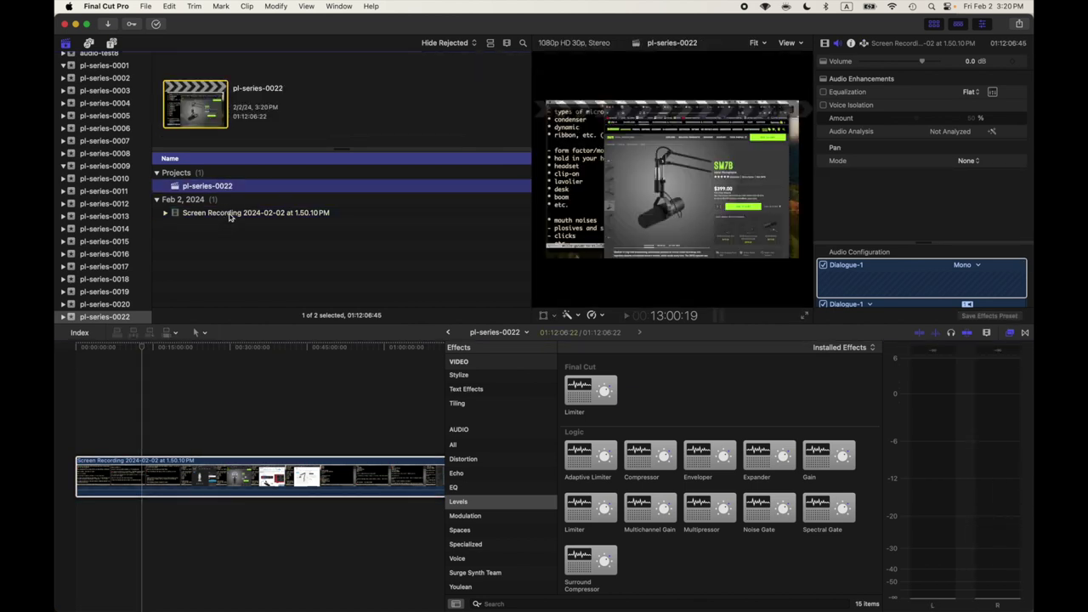
left_click(229, 214)
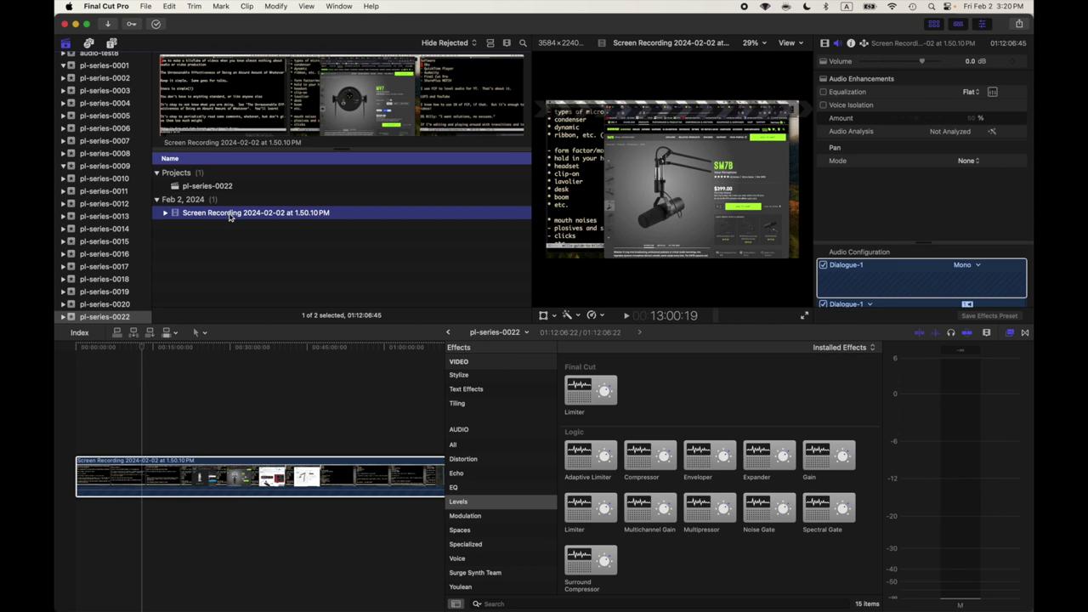
left_click(256, 475)
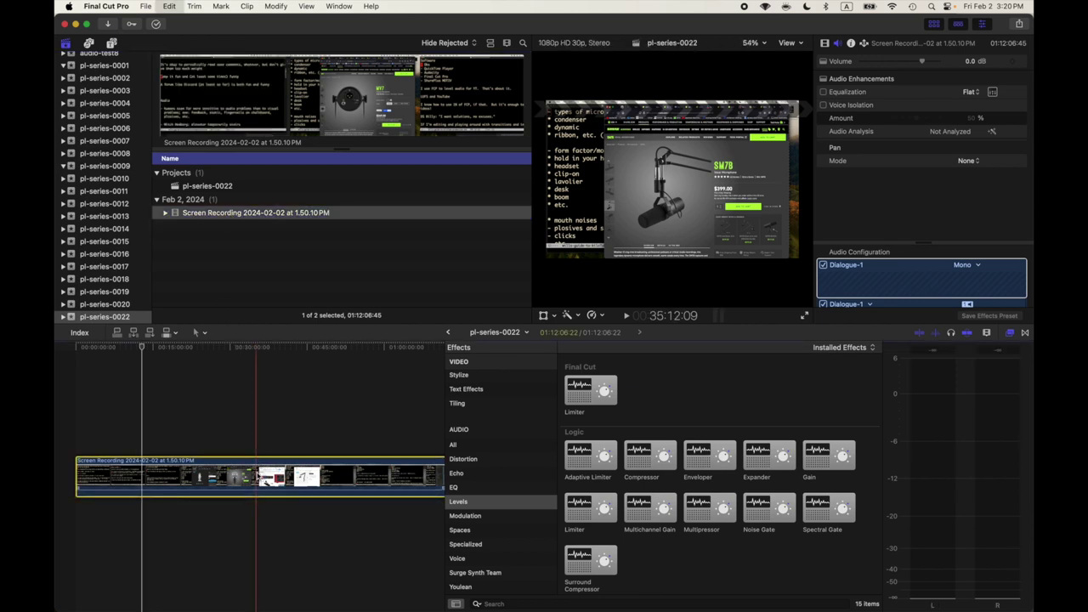
Step: Turn the timeline clip into compound clip 'pl-series-0022 Clip' with the default name and select it
right_click(257, 474)
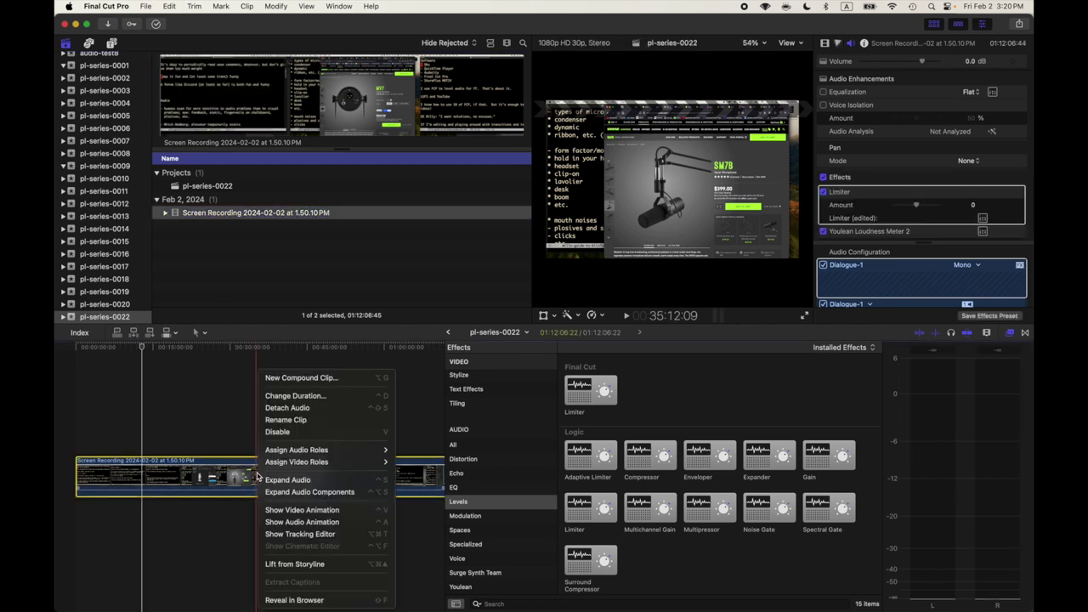
left_click(297, 377)
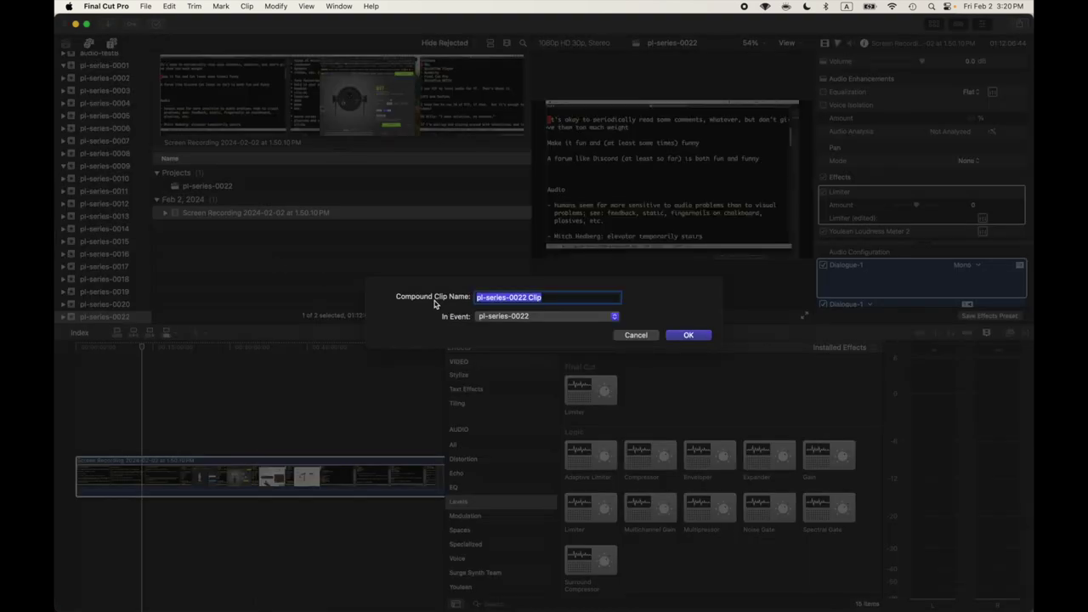
left_click(693, 336)
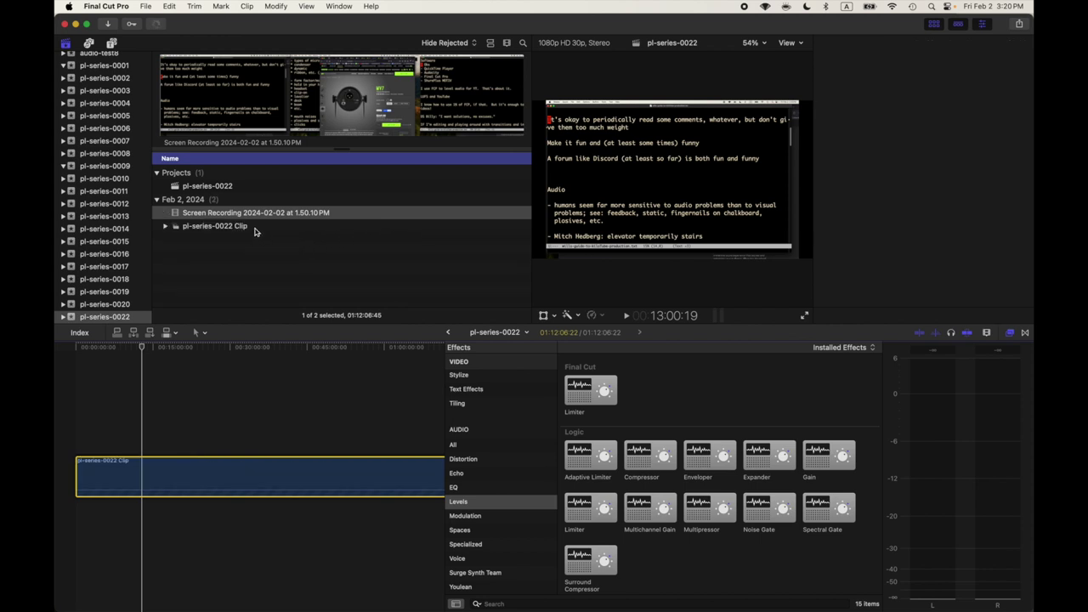
left_click(254, 232)
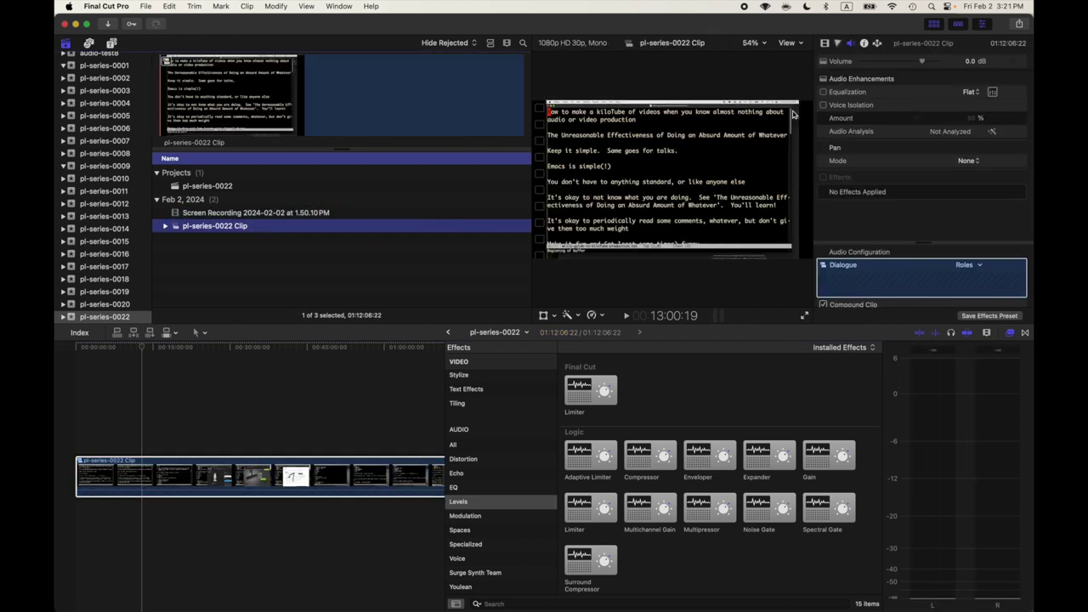
Step: Start an Export File share and review its H.264 1920 x 1080 settings
left_click(1019, 23)
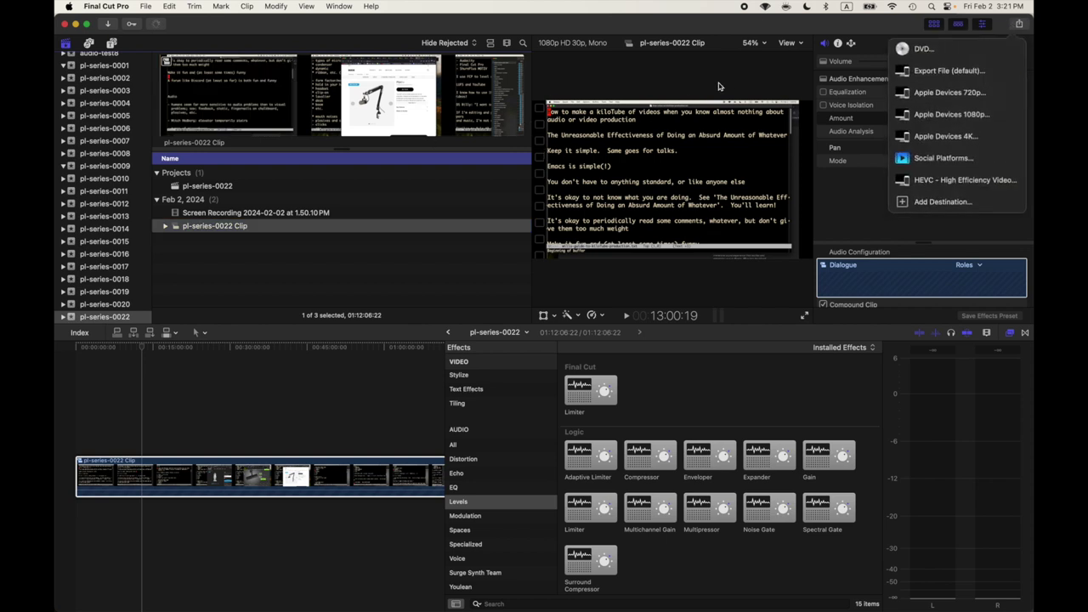
left_click(1019, 24)
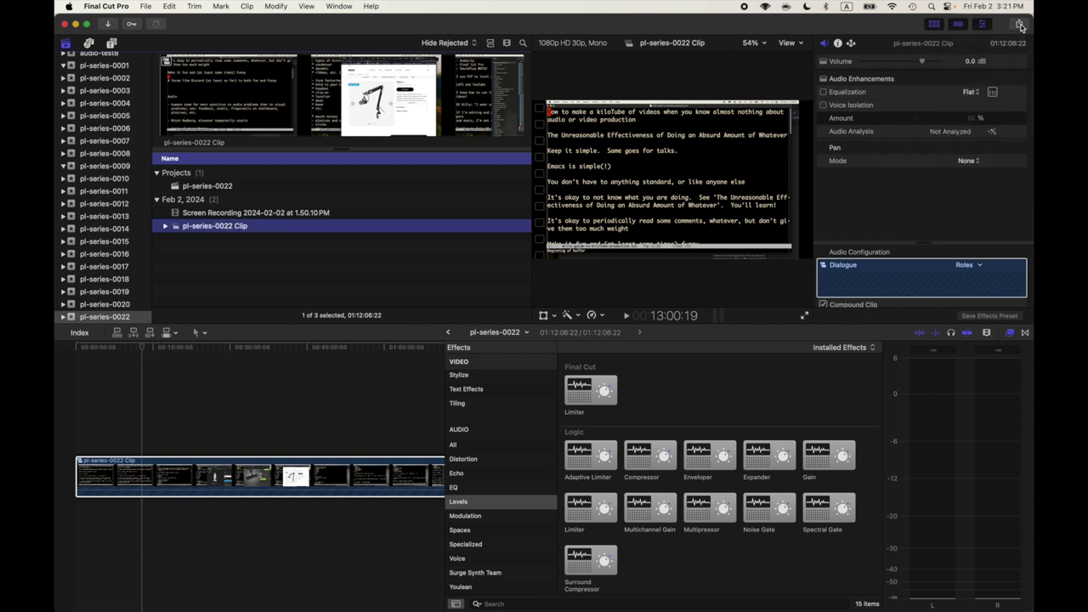
left_click(1019, 23)
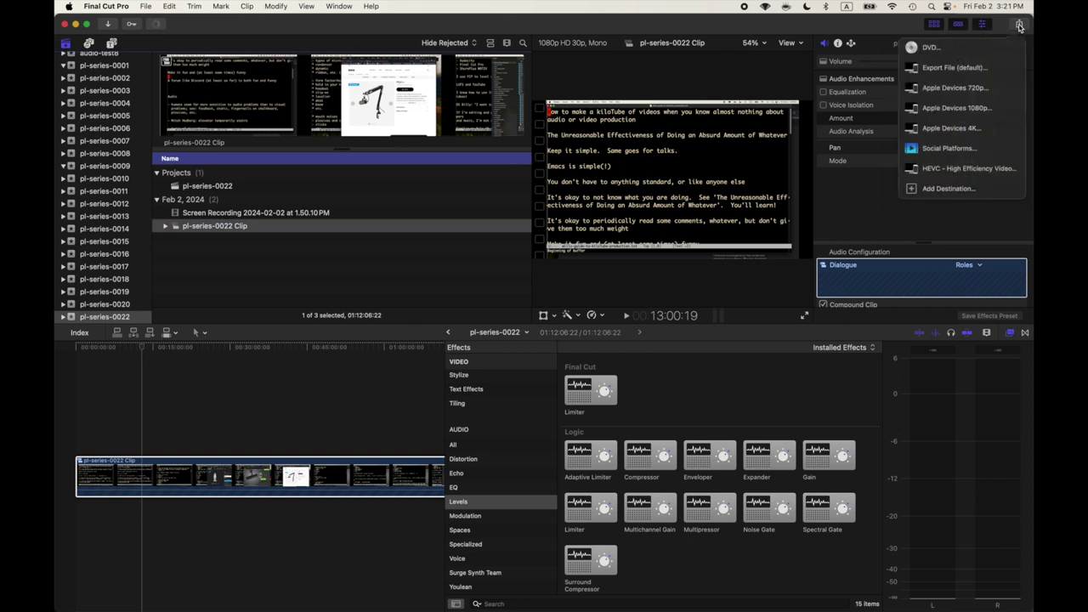
left_click(942, 74)
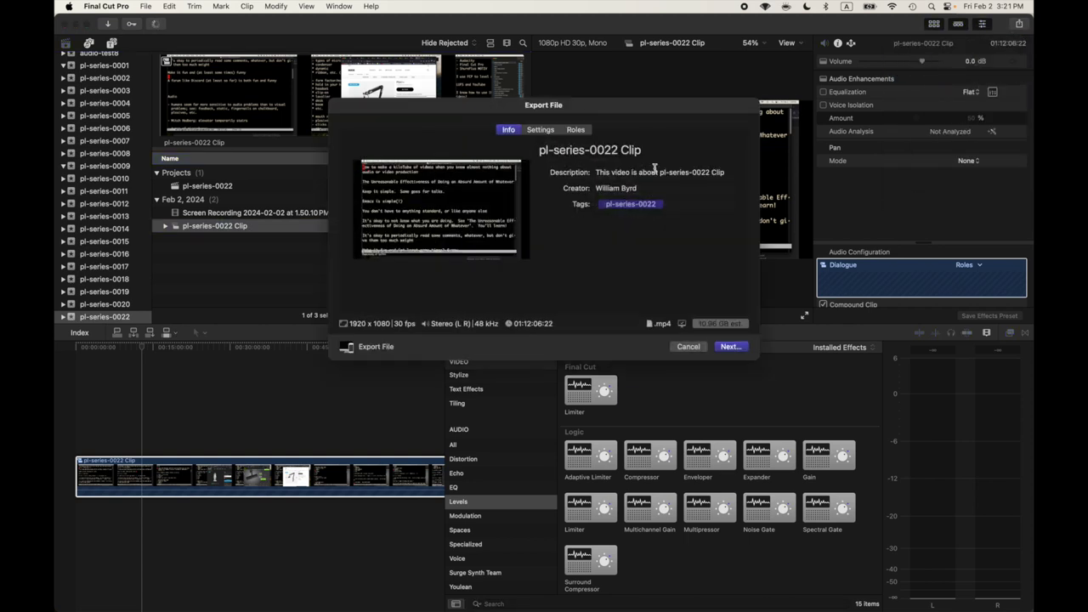
left_click(549, 131)
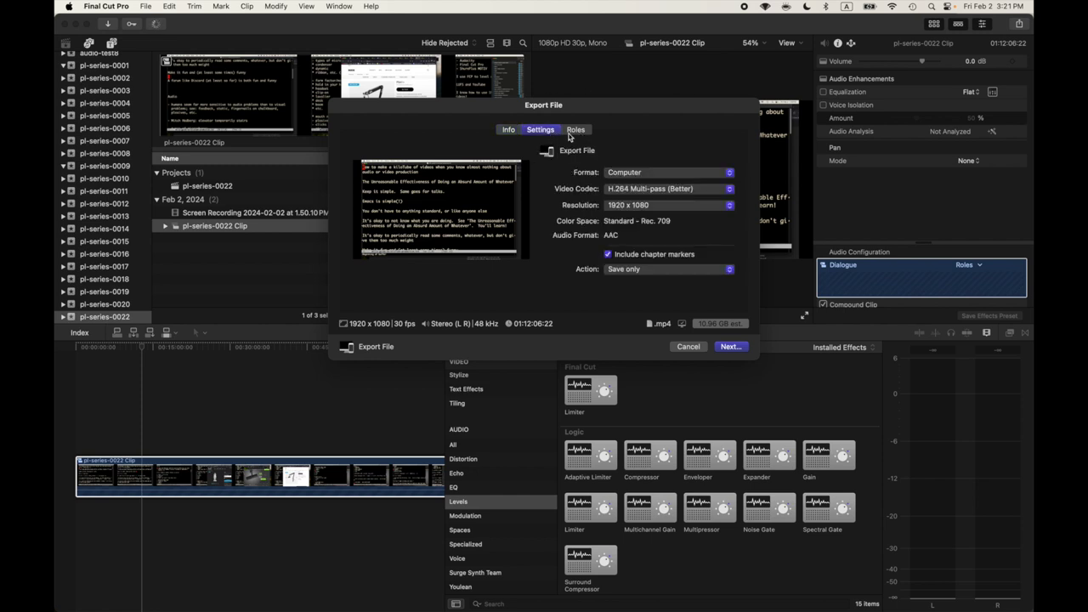
Step: Save the .mp4 export into folder 0021
left_click(729, 347)
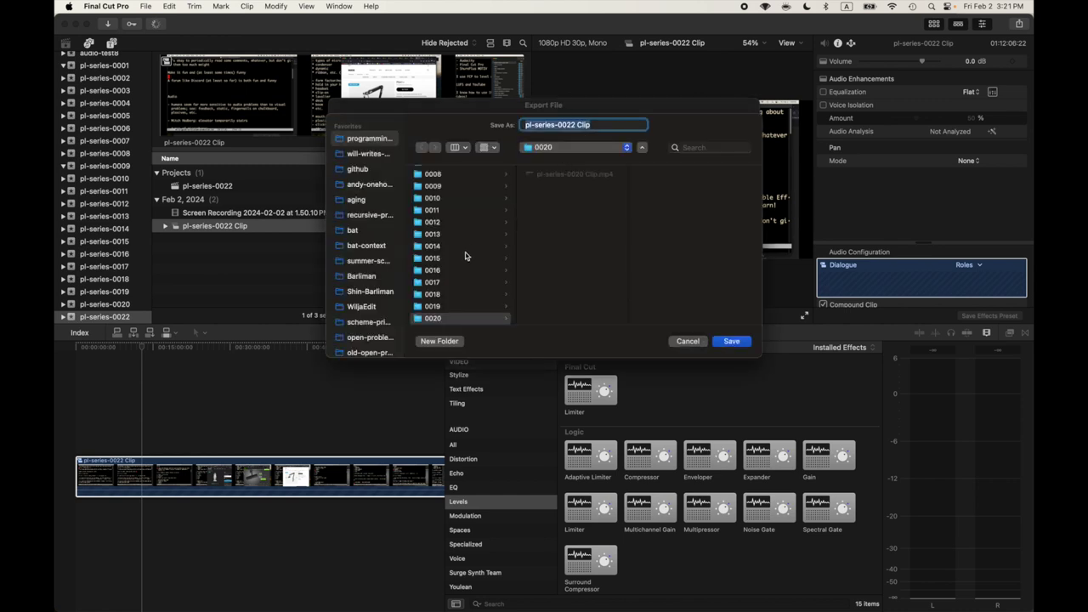
left_click(459, 265)
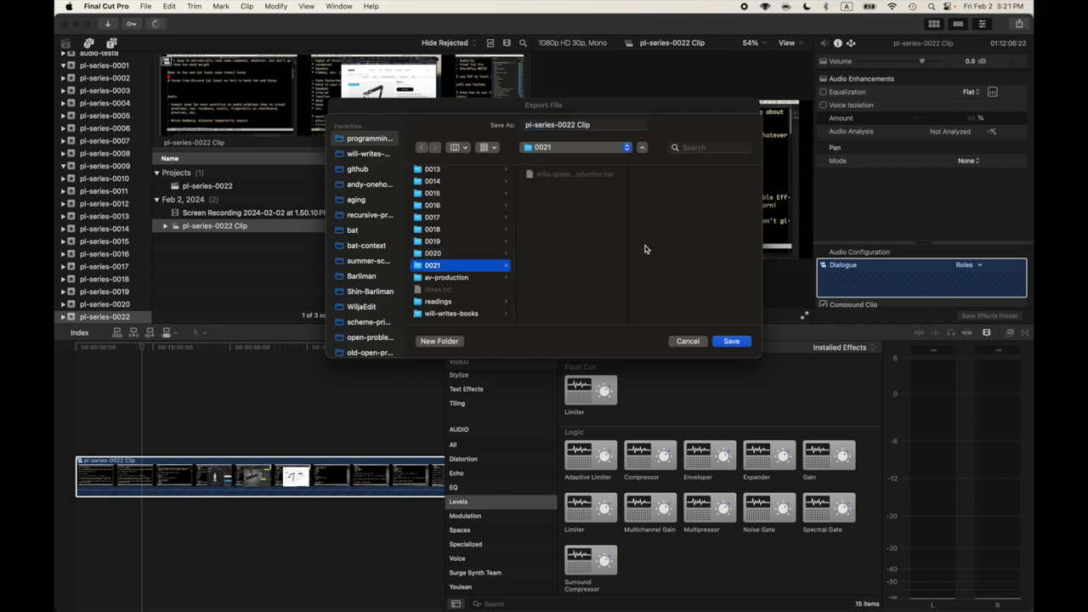
left_click(740, 344)
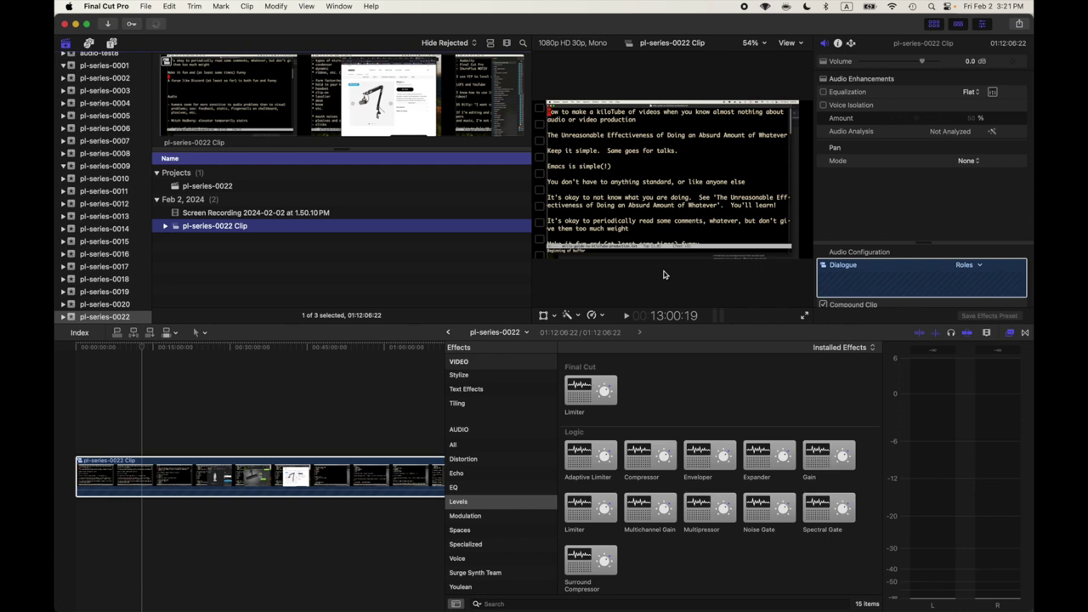
Step: Switch to Emacs and scroll the production notes down to the DS Billy quote
key("super+Tab")
key("super+Tab")
key("super+Tab")
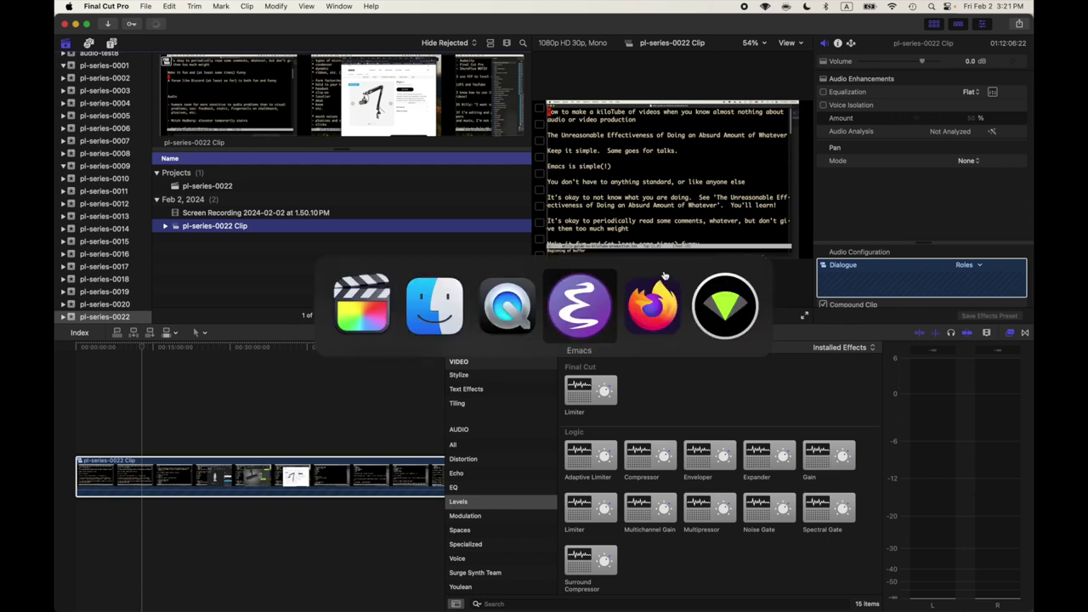
scroll(664, 273, "down", 6)
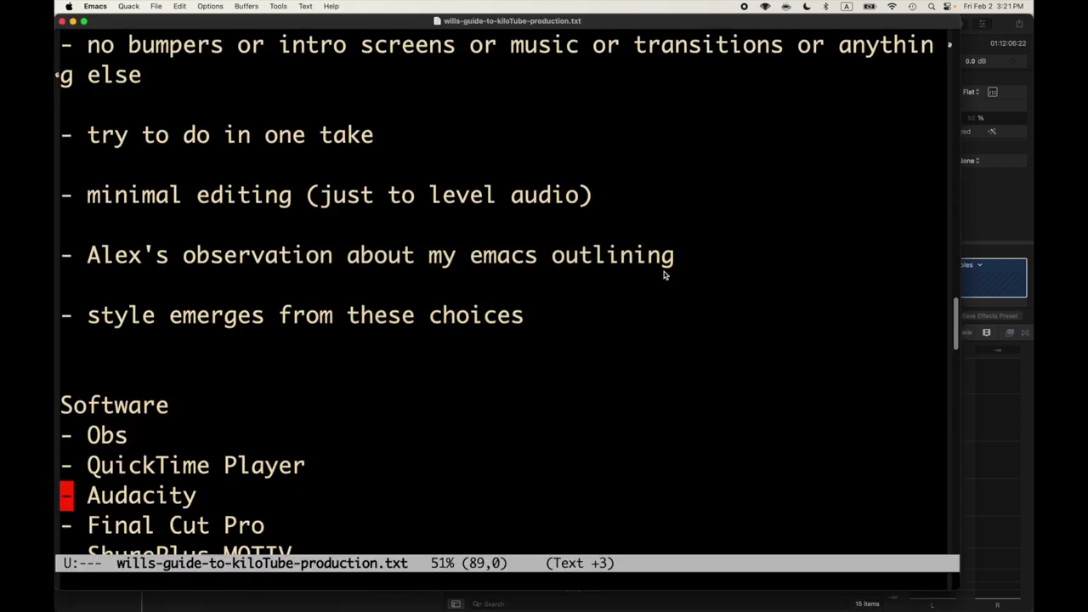
scroll(664, 273, "down", 2)
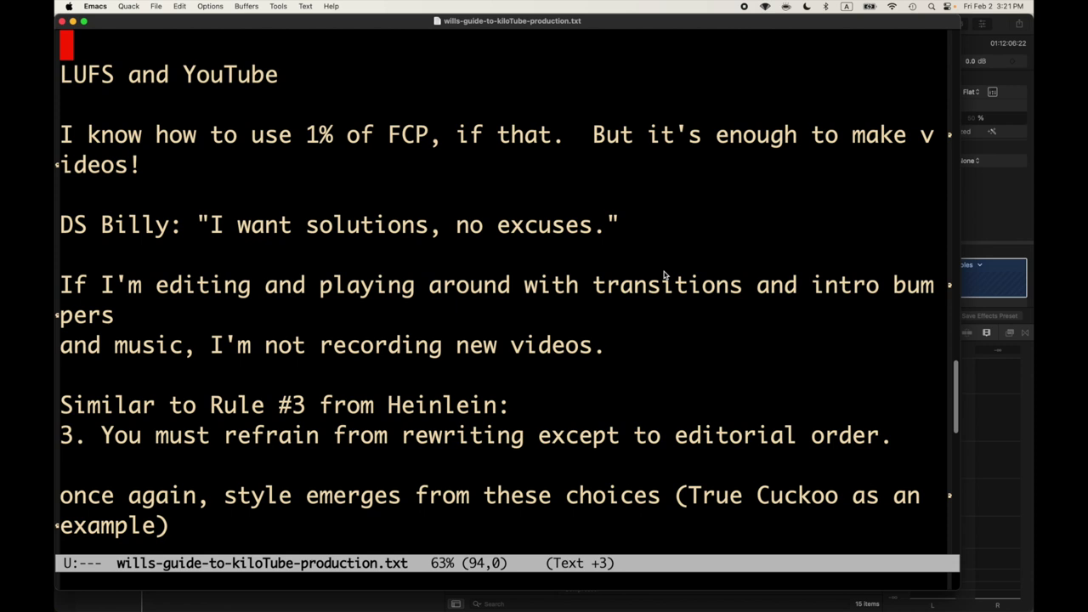
left_click(313, 189)
scroll(314, 189, "down", 5)
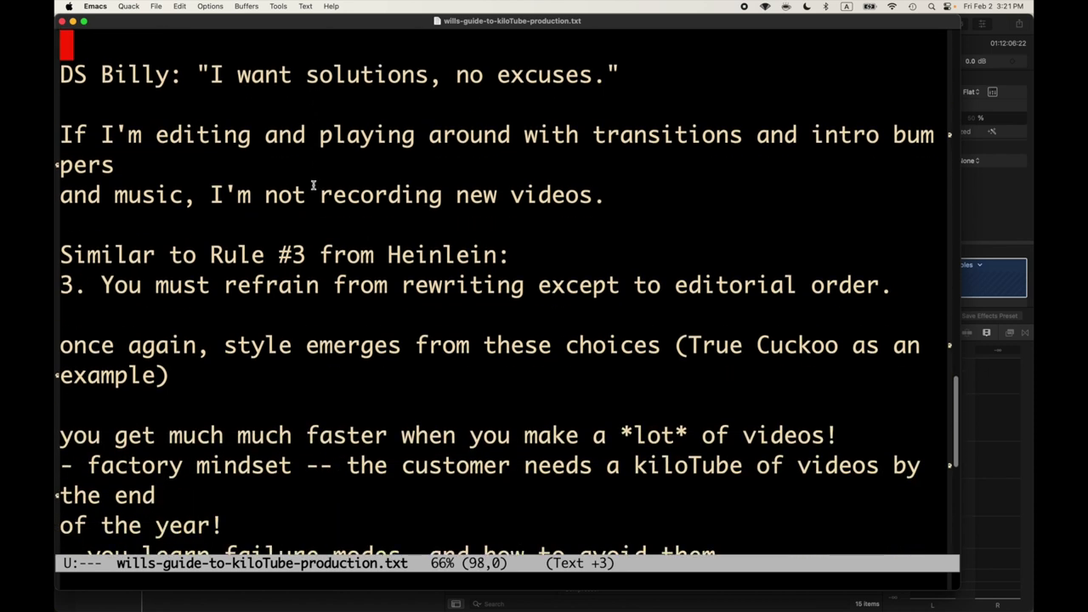
key("Down")
key("Down")
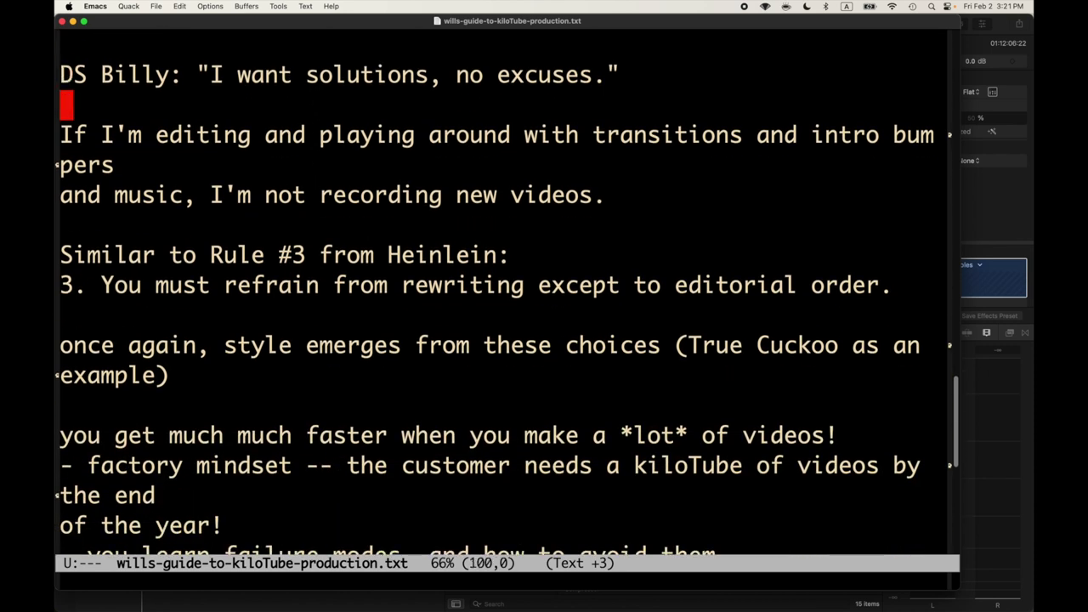
key("Up")
key("Up")
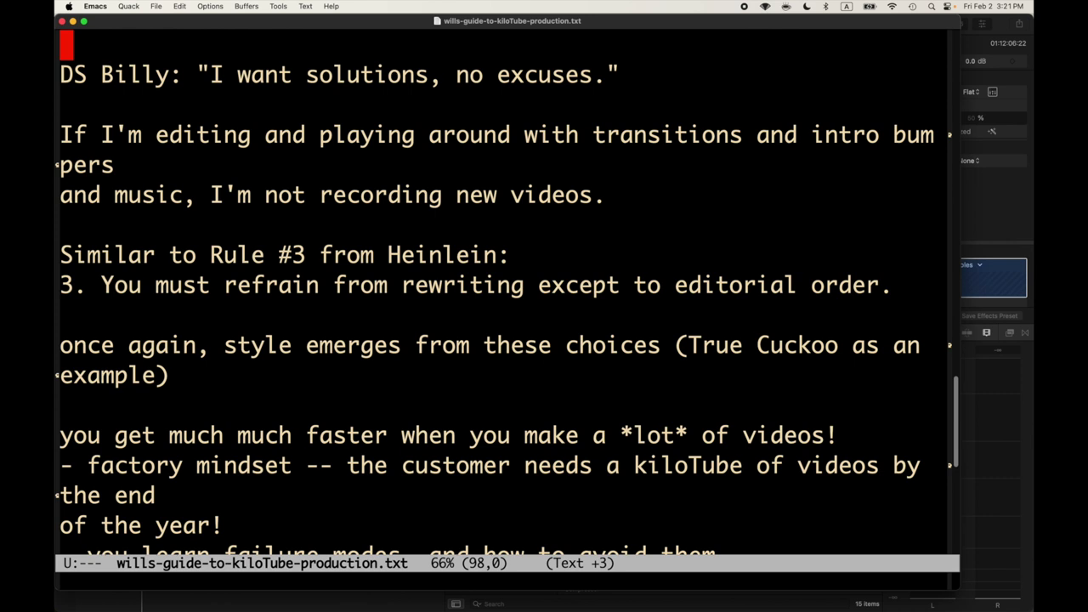
scroll(506, 300, "up", 1)
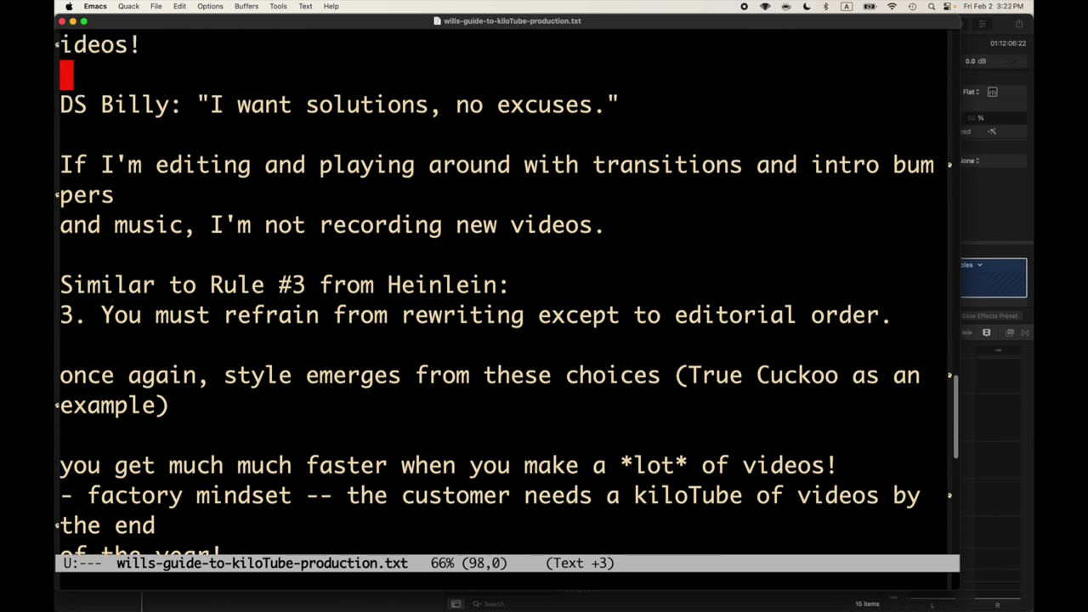
Step: Correct the DS Billy quote to read 'not excuses' and save the notes file
key("alt+f")
key("ctrl+e")
key("Left")
key("Left")
key("Left")
key("Left")
key("Left")
key("Left")
key("Left")
key("Left")
key("Left")
key("Left")
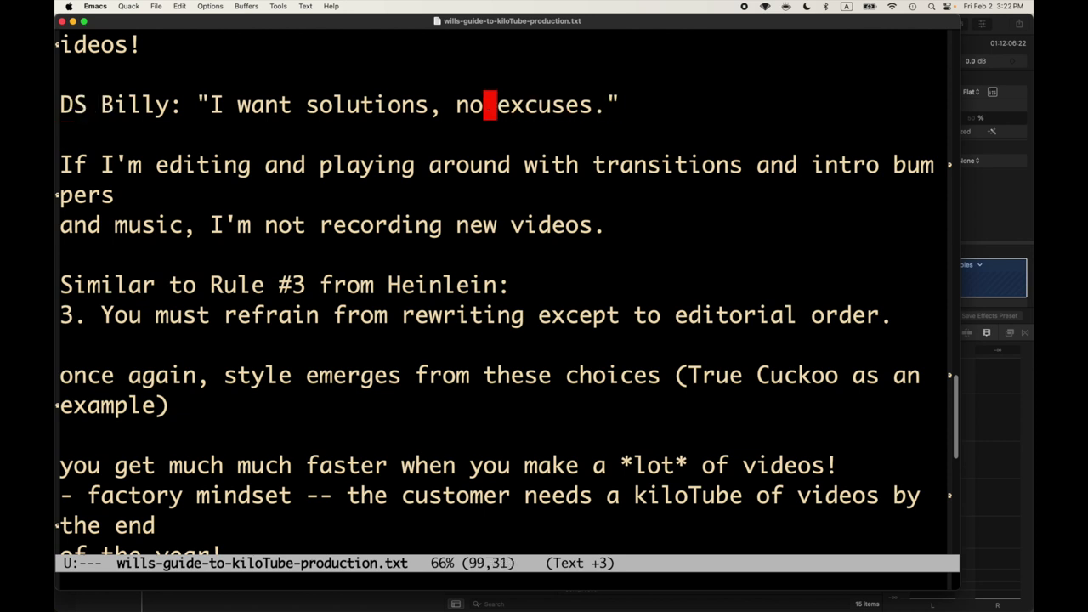
type("t")
key("ctrl+x")
key("ctrl+s")
key("ctrl+x")
key("ctrl+s")
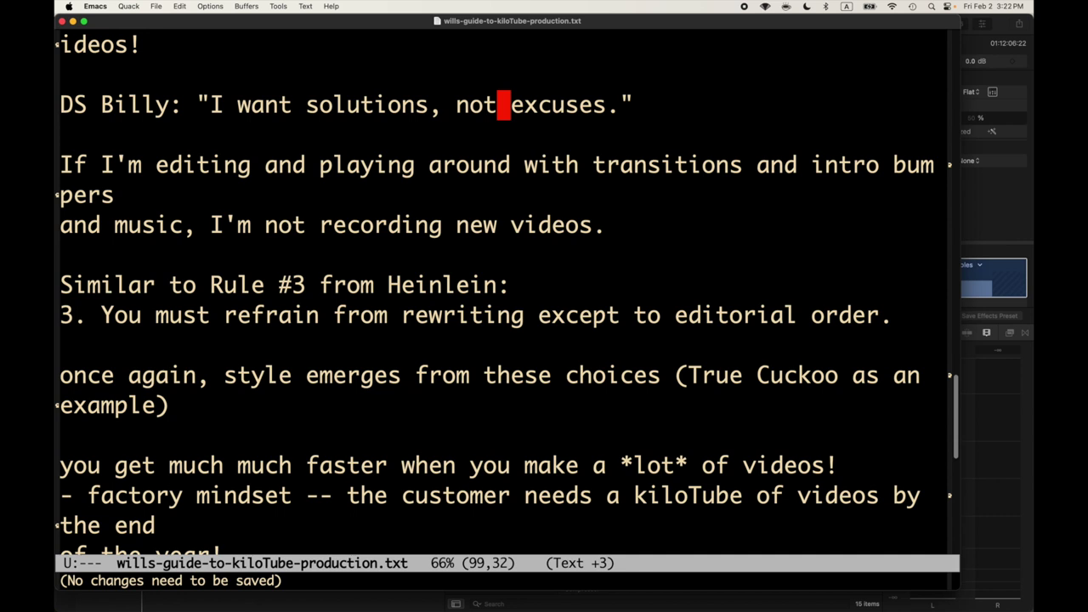
key("alt+}")
key("ctrl+n")
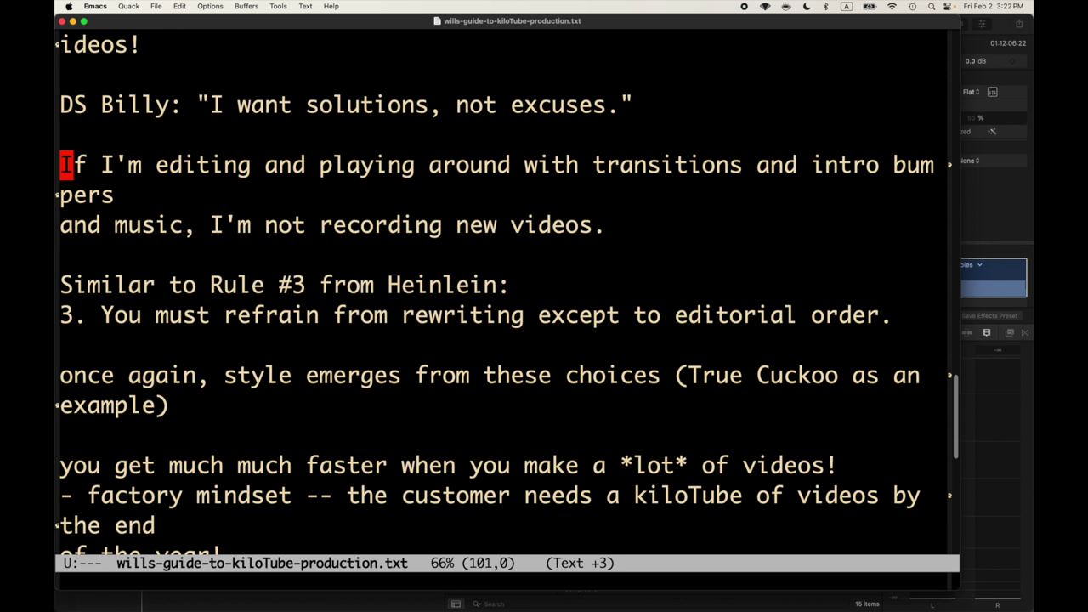
scroll(240, 199, "down", 2)
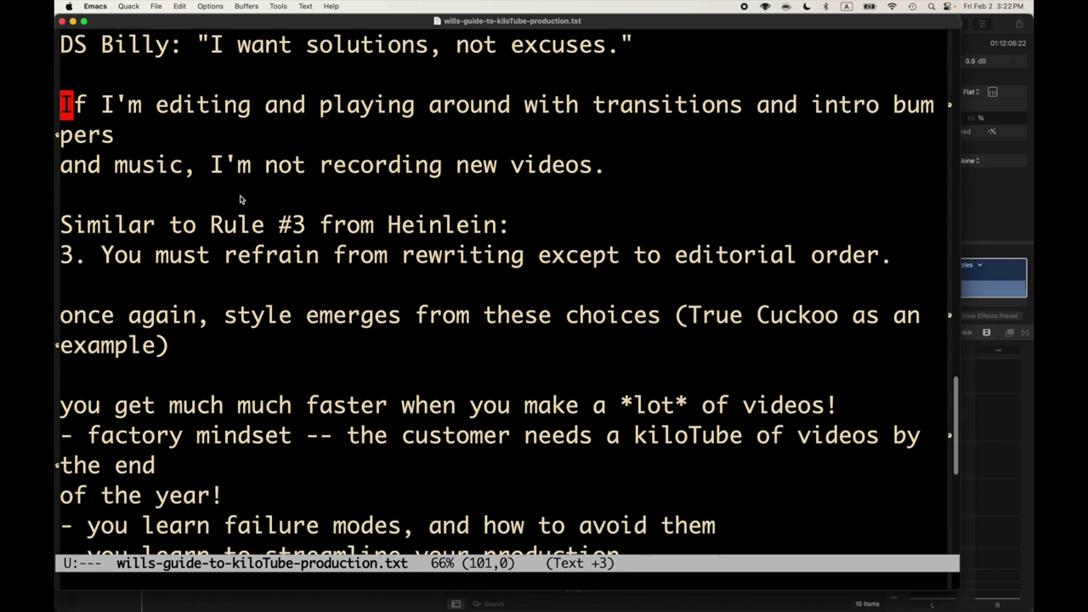
scroll(240, 199, "down", 2)
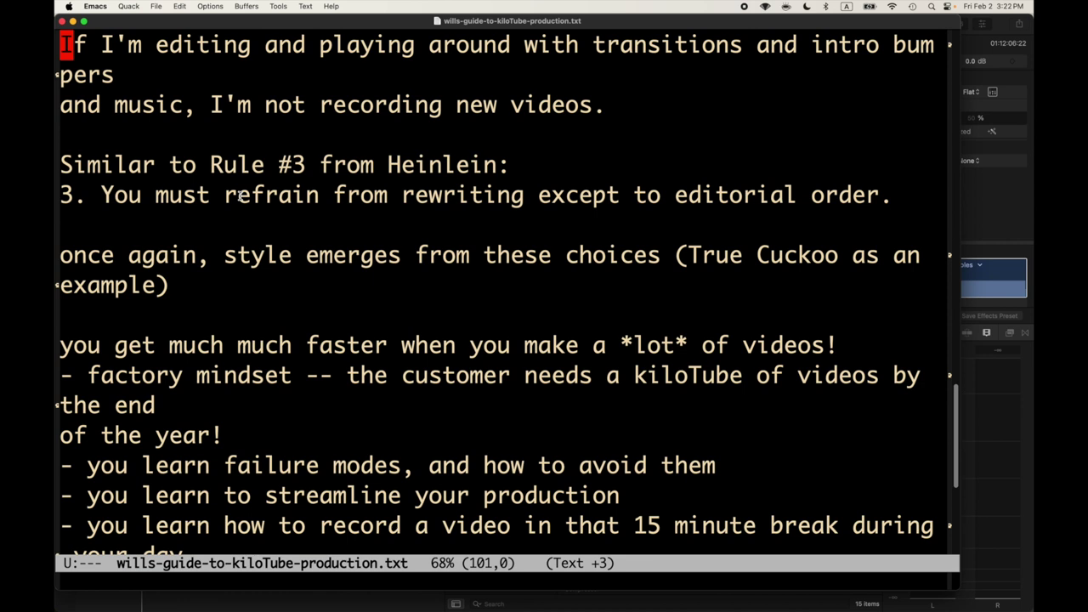
key("Down")
key("Down")
key("Down")
key("Down")
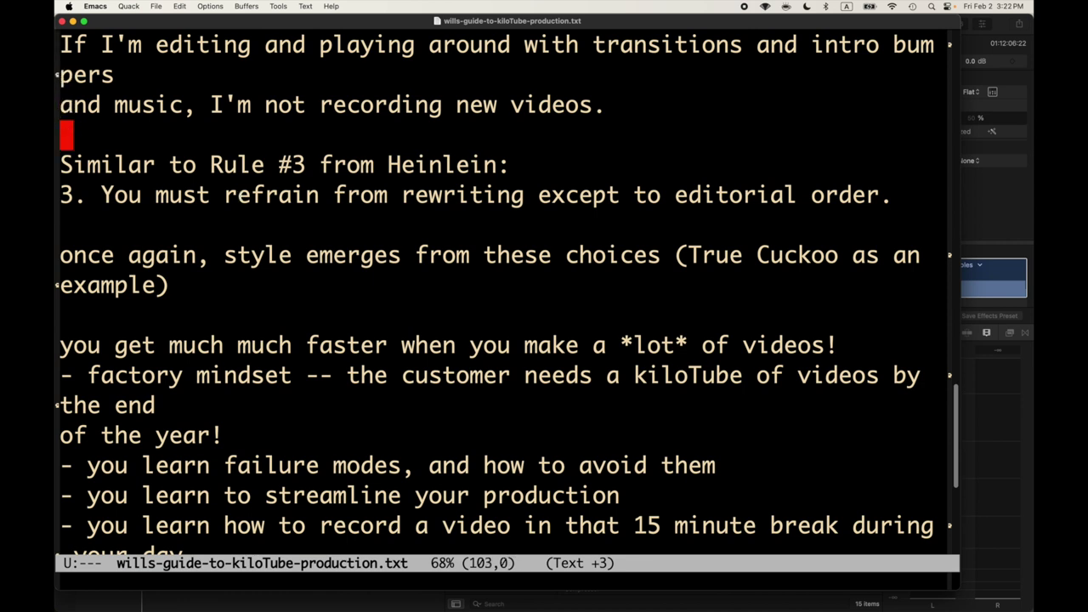
key("Up")
key("Down")
key("Up")
Step: Move down past the 'once again' paragraph to the final bullet about listening to the audio
scroll(178, 155, "down", 3)
scroll(178, 155, "down", 3)
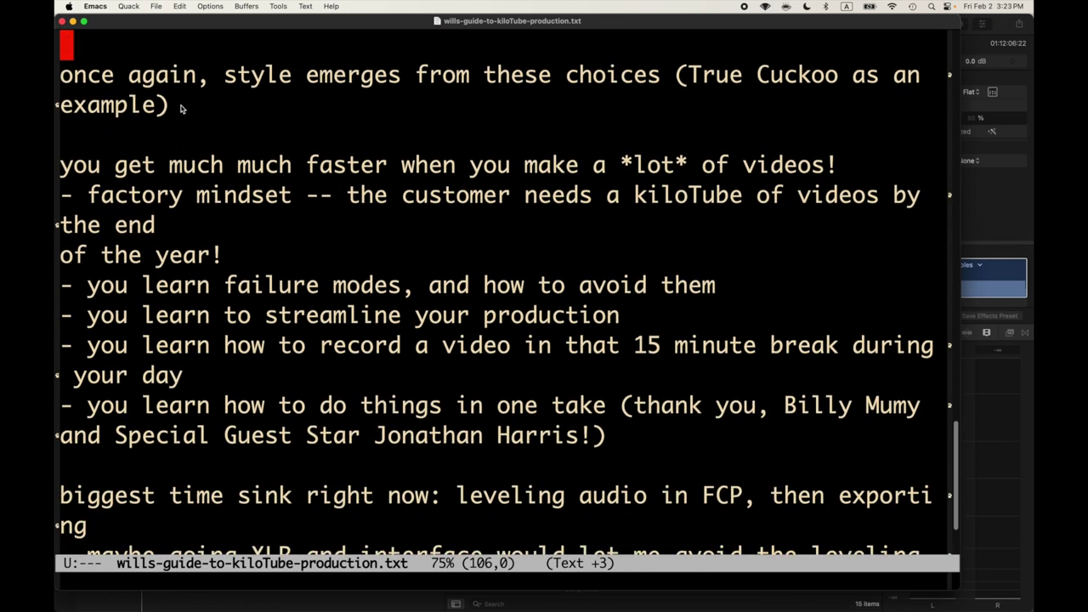
key("Down")
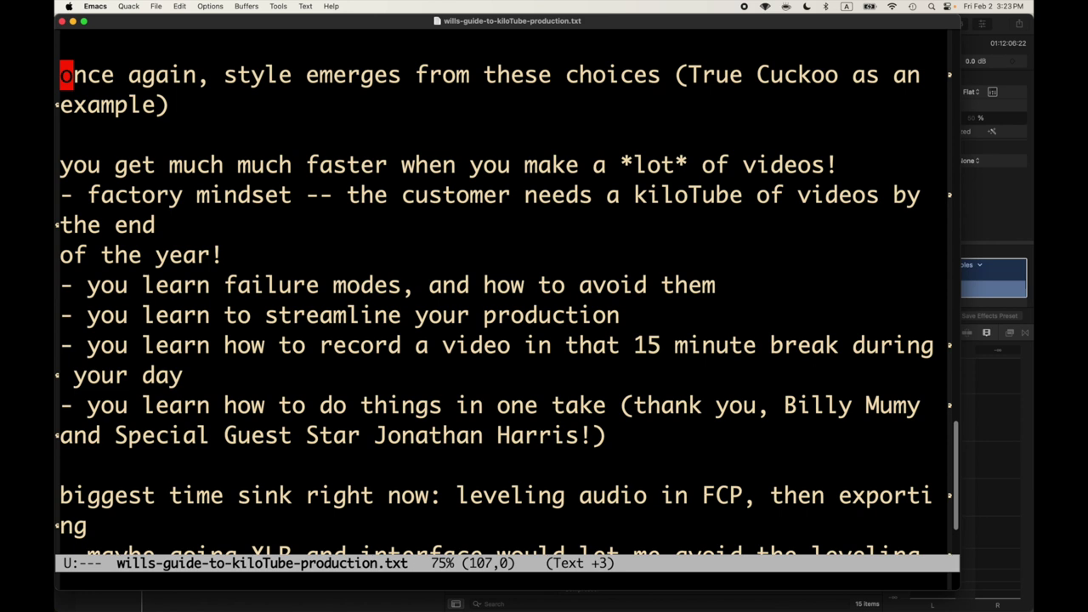
key("Up")
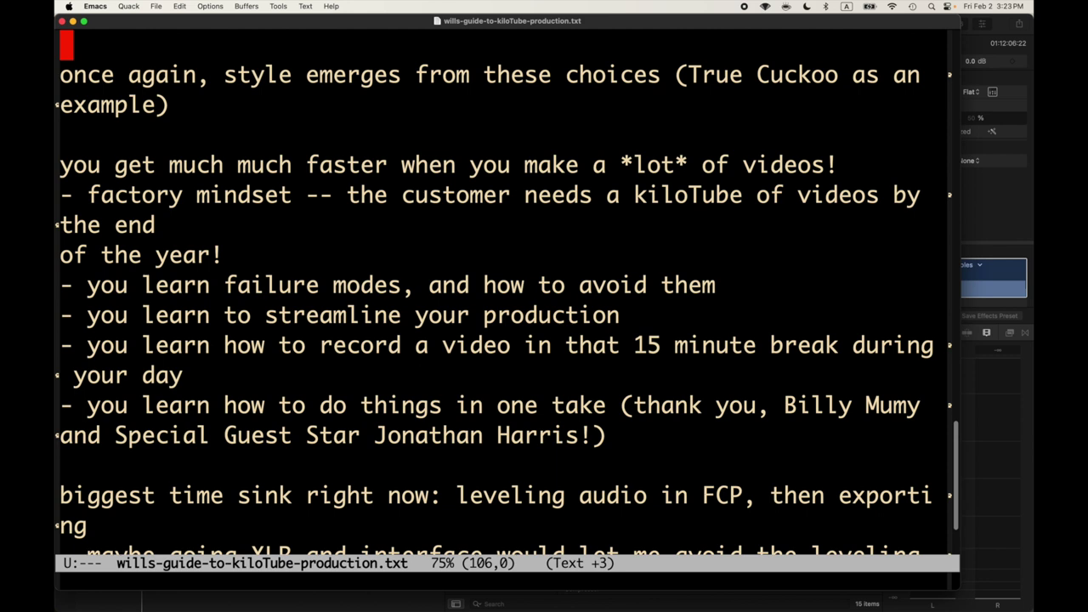
key("Down")
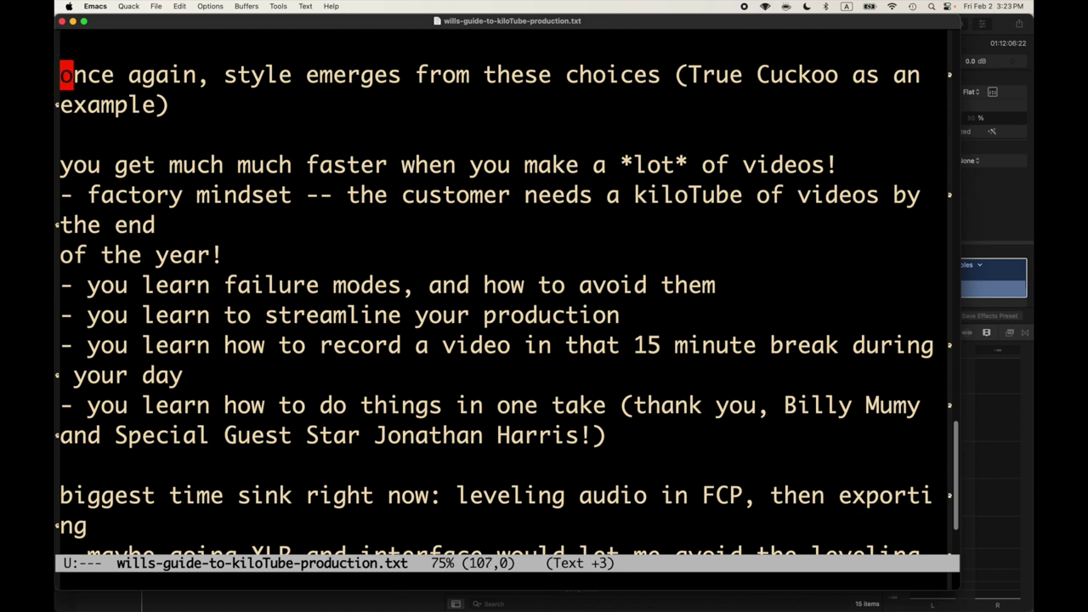
key("Down")
key("Down")
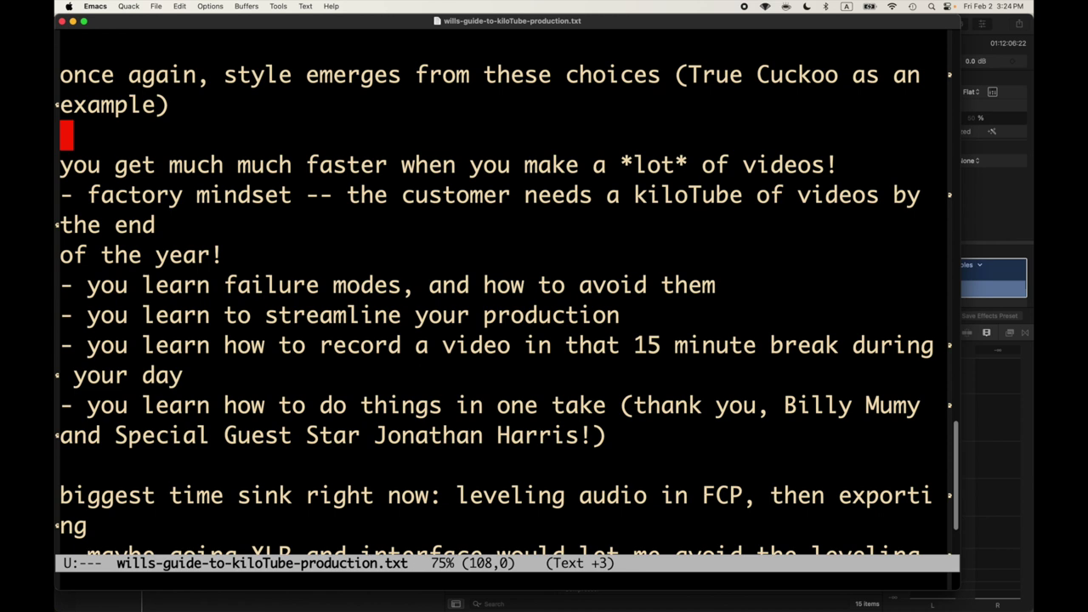
key("ctrl+n")
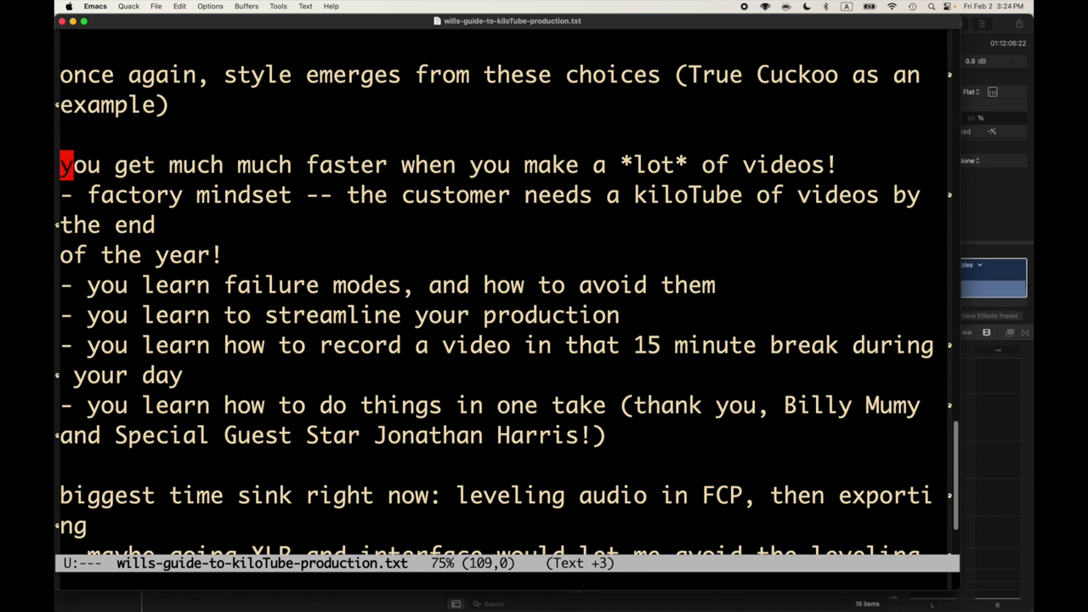
key("ctrl+n")
key("ctrl+n")
key("ctrl+n")
key("ctrl+n")
key("ctrl+n")
key("ctrl+n")
key("ctrl+n")
key("ctrl+n")
key("ctrl+n")
key("ctrl+n")
key("ctrl+n")
key("ctrl+n")
key("ctrl+n")
key("ctrl+n")
key("ctrl+n")
key("ctrl+p")
key("ctrl+p")
key("ctrl+p")
key("ctrl+p")
key("ctrl+p")
key("ctrl+p")
key("ctrl+p")
key("ctrl+p")
key("ctrl+p")
key("ctrl+p")
key("ctrl+p")
key("ctrl+p")
key("ctrl+p")
key("ctrl+p")
key("ctrl+p")
key("ctrl+p")
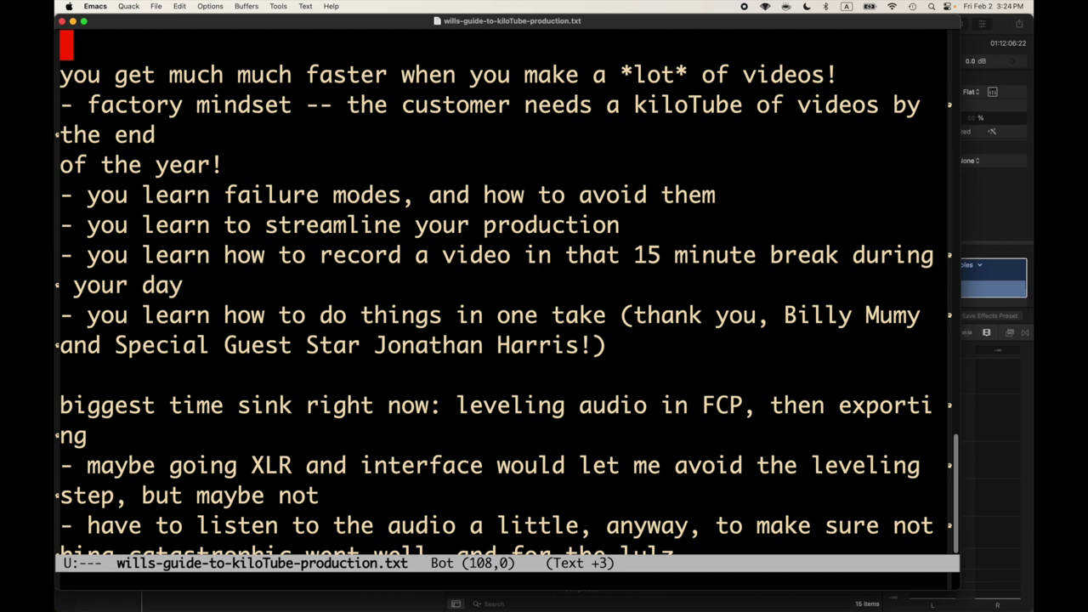
Step: Join 'of the year!' onto the factory mindset bullet with a space and save the file
key("ctrl+n")
key("ctrl+n")
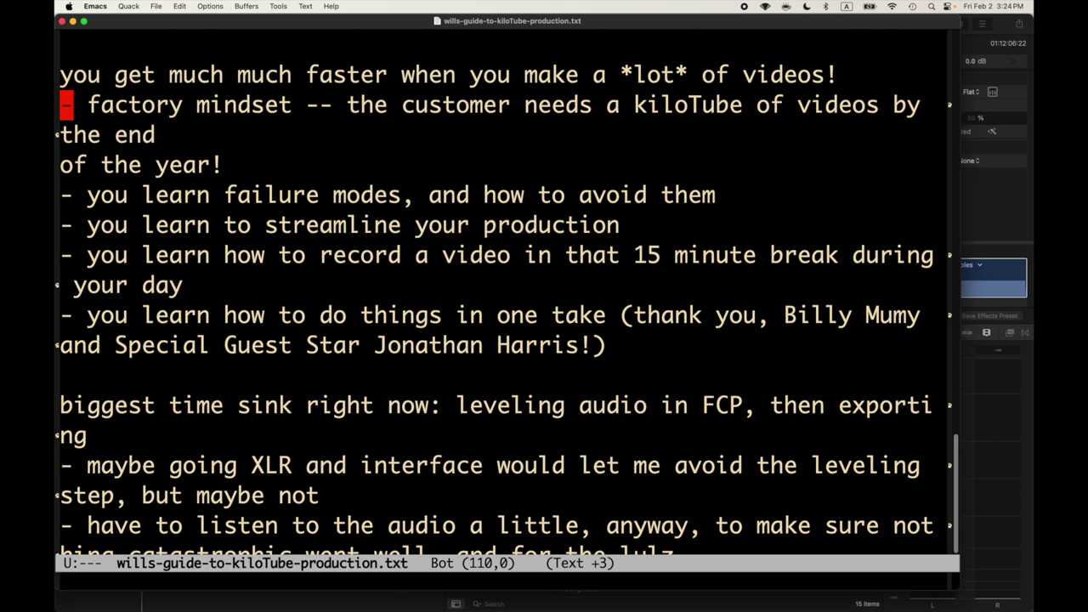
key("ctrl+n")
key("BackSpace")
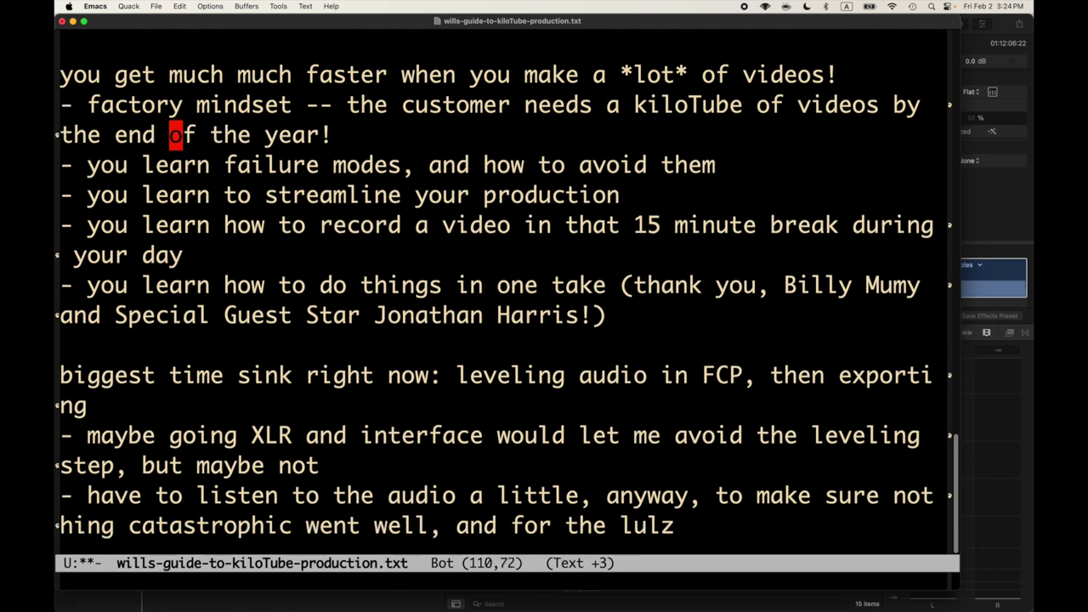
key("ctrl+x")
key("ctrl+s")
key("ctrl+b")
key("ctrl+b")
key("ctrl+b")
key("ctrl+b")
key("ctrl+b")
key("ctrl+b")
key("ctrl+b")
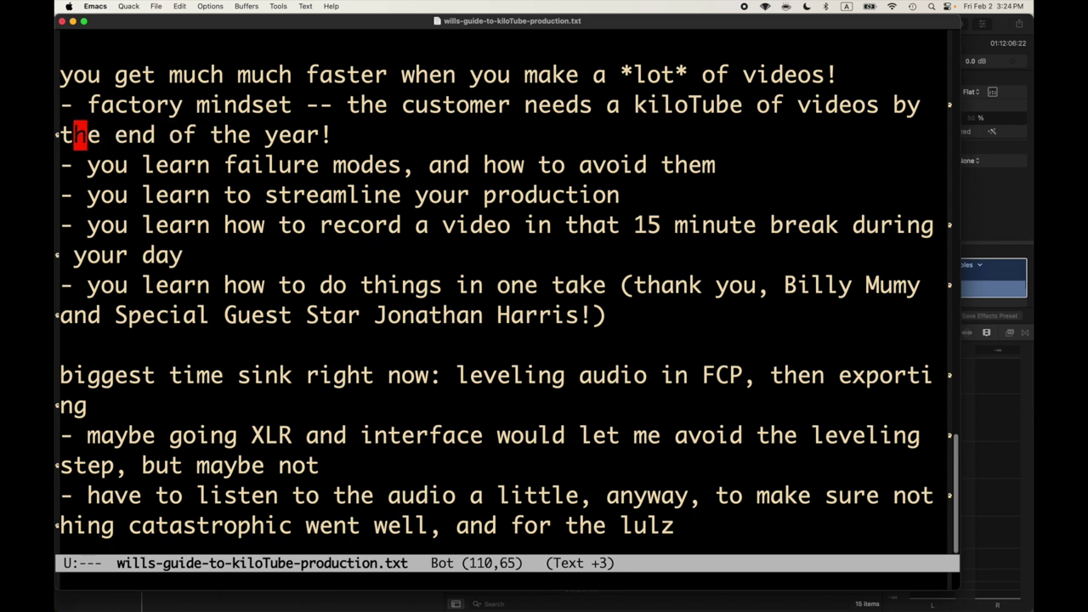
key("ctrl+n")
key("ctrl+a")
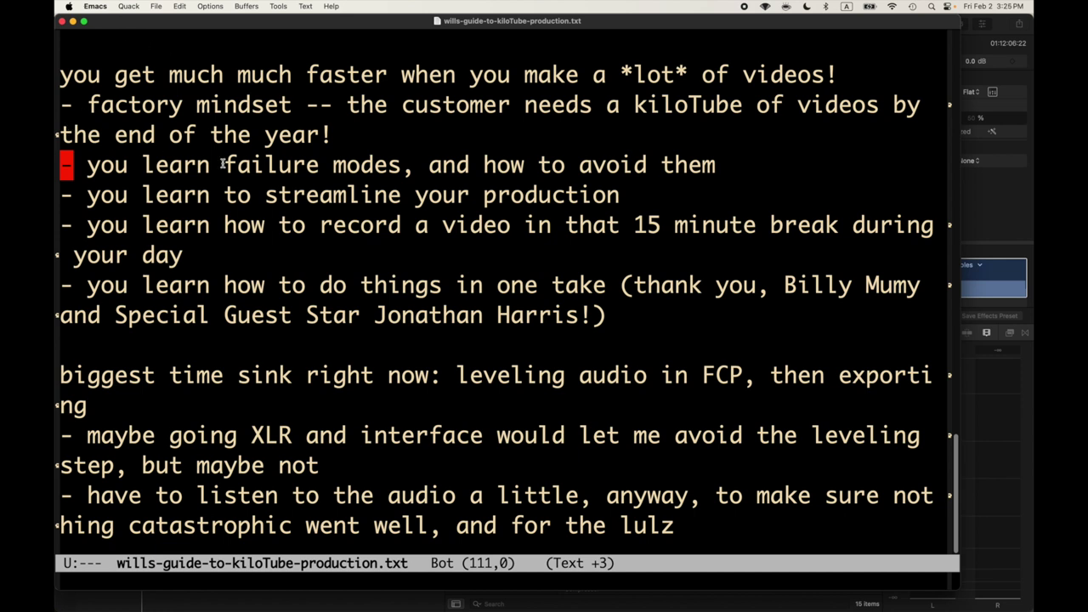
scroll(224, 166, "down", 3)
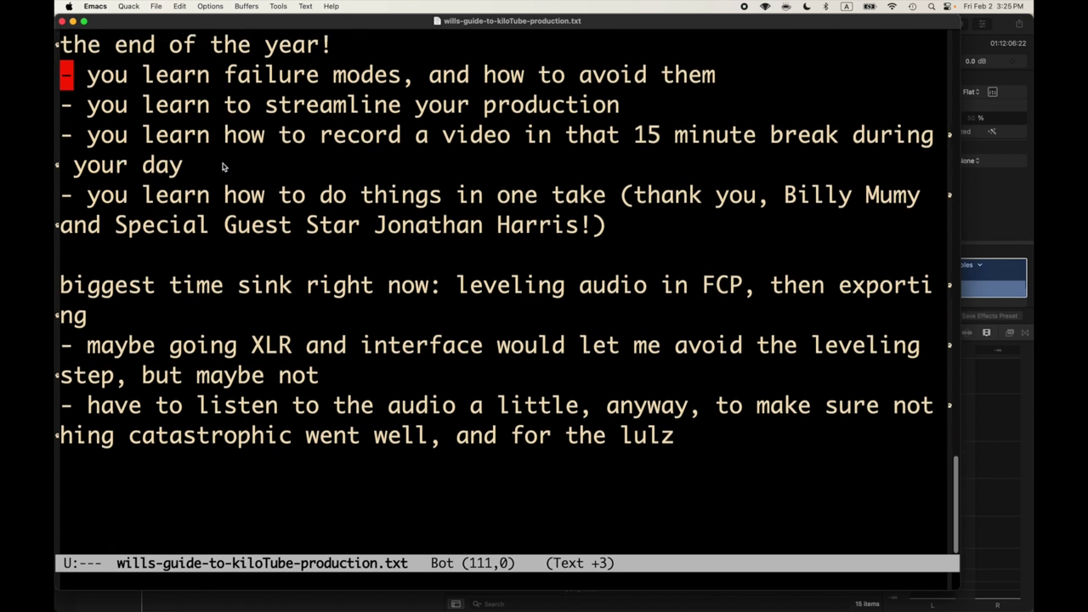
left_click(324, 161)
key("Right")
key("Up")
key("Up")
key("Up")
key("ctrl+n")
key("ctrl+n")
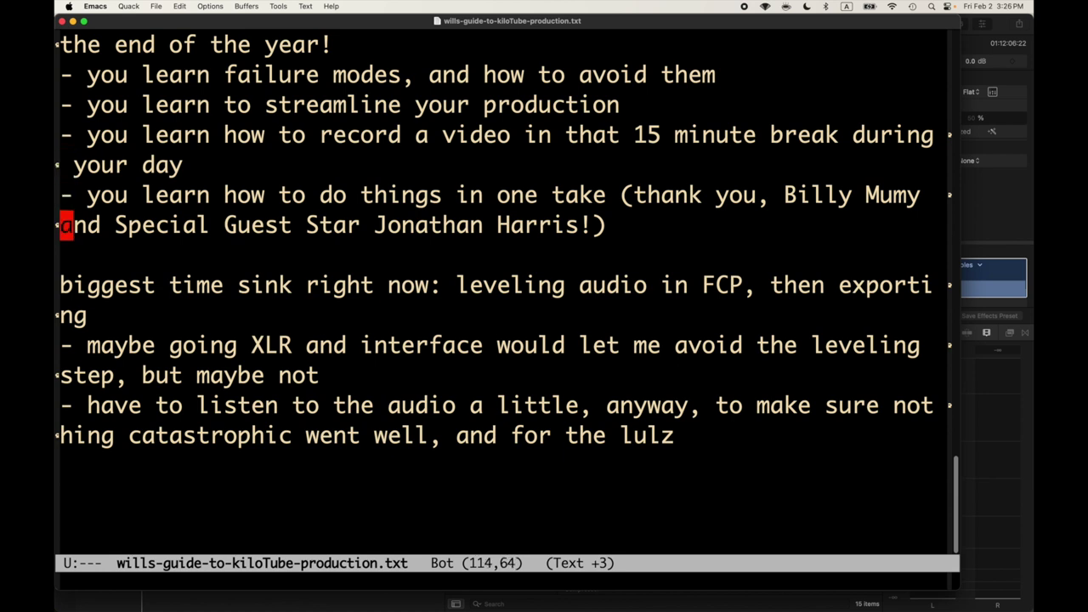
key("Up")
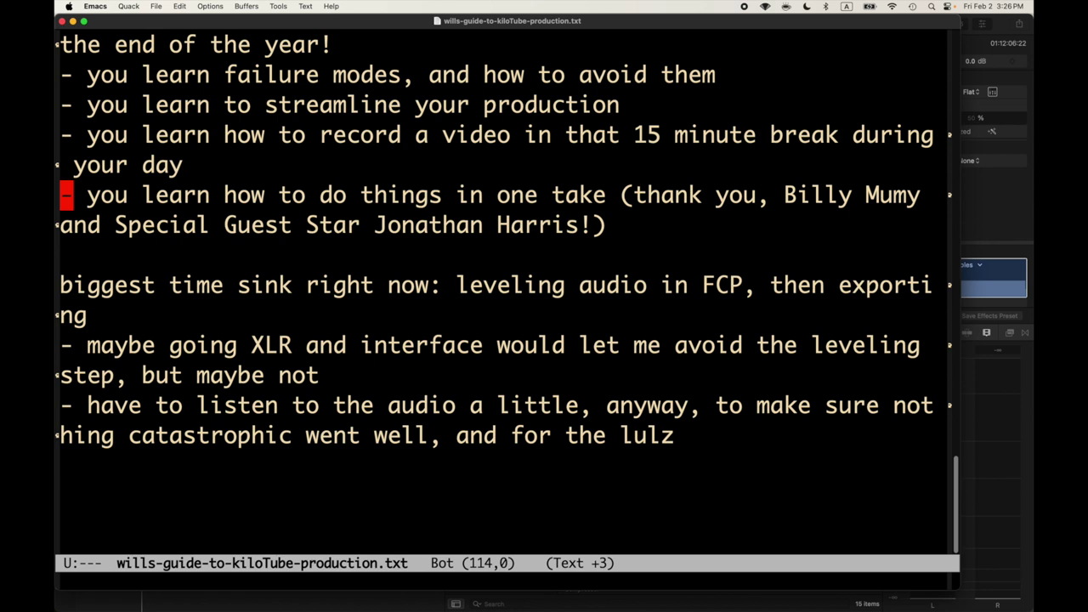
key("Down")
key("Down")
key("Down")
key("Up")
key("Down")
key("Up")
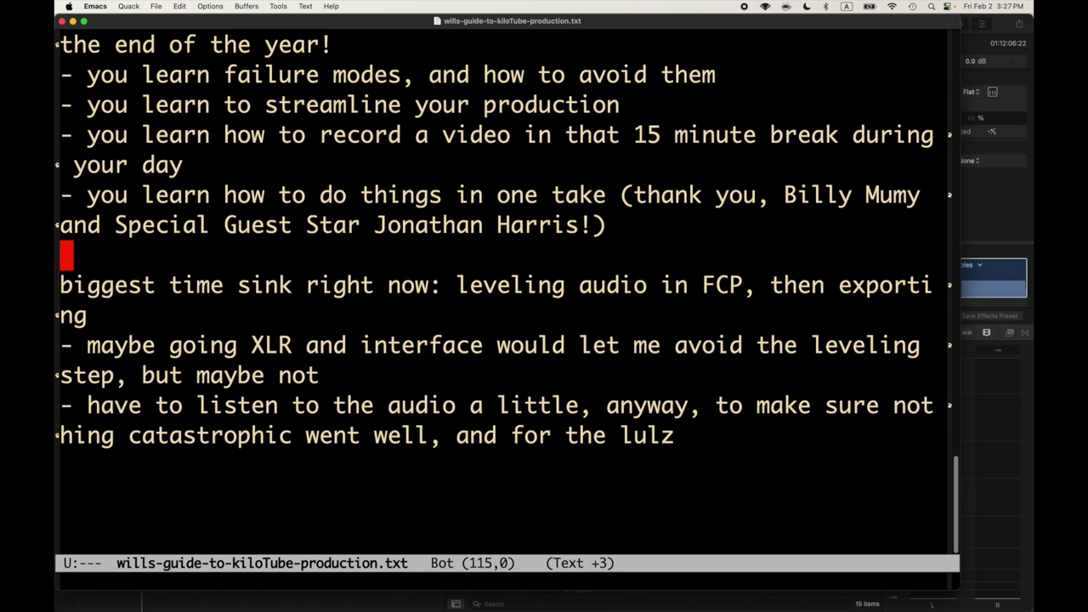
key("Down")
key("Up")
key("Down")
key("Down")
key("Down")
key("Down")
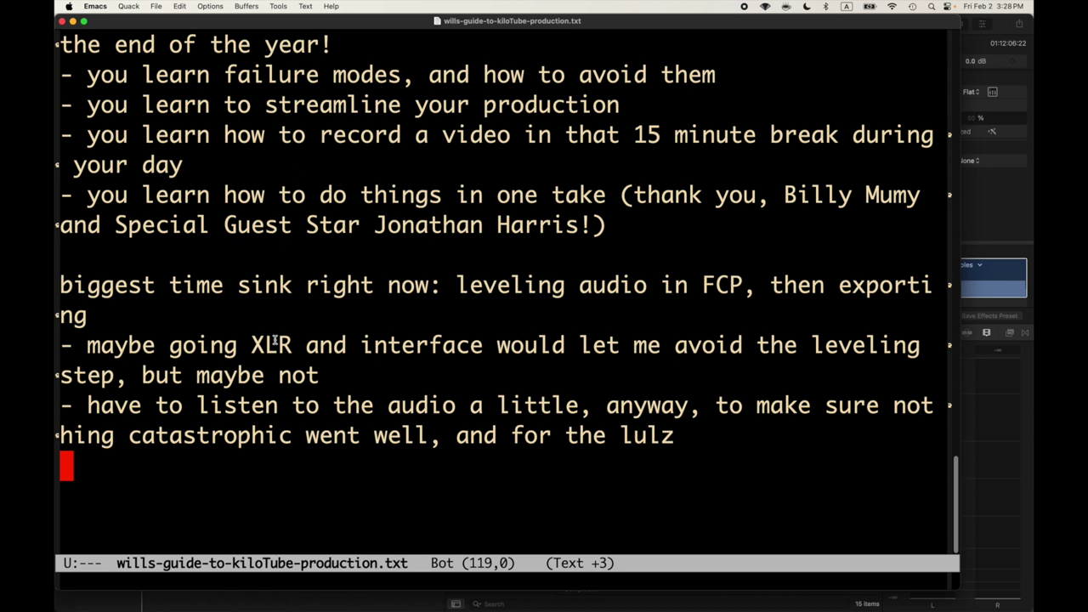
left_click_drag(340, 463, 122, 268)
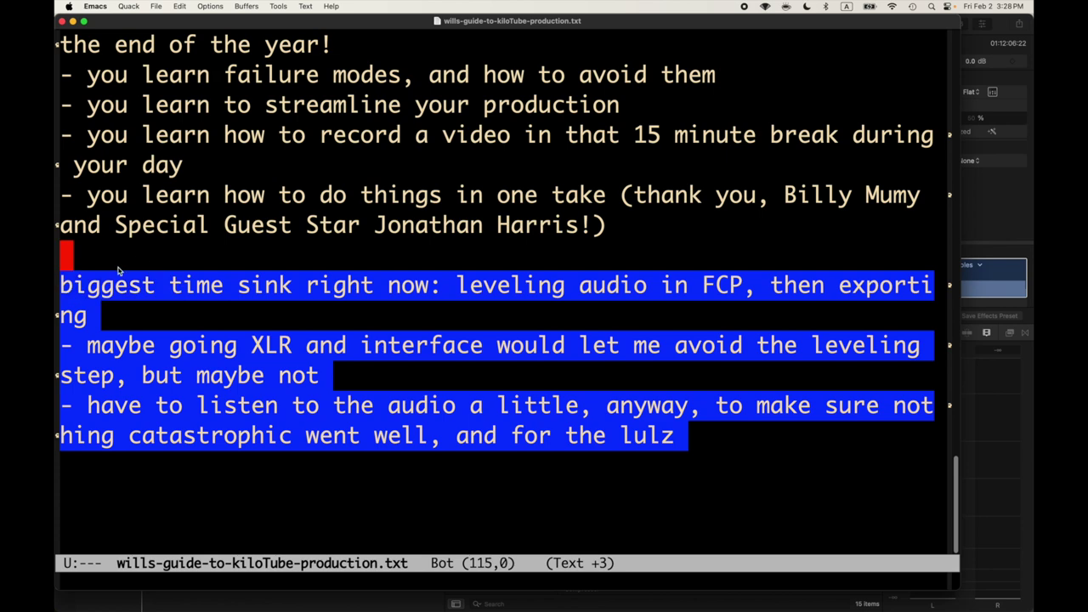
left_click(127, 262)
left_click_drag(126, 260, 289, 486)
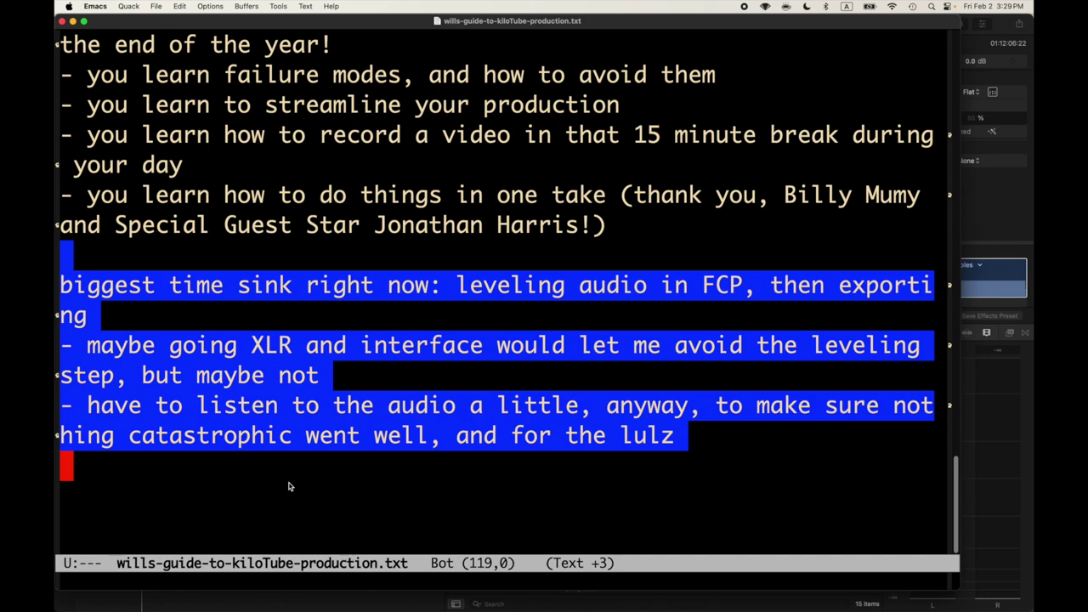
key("alt+w")
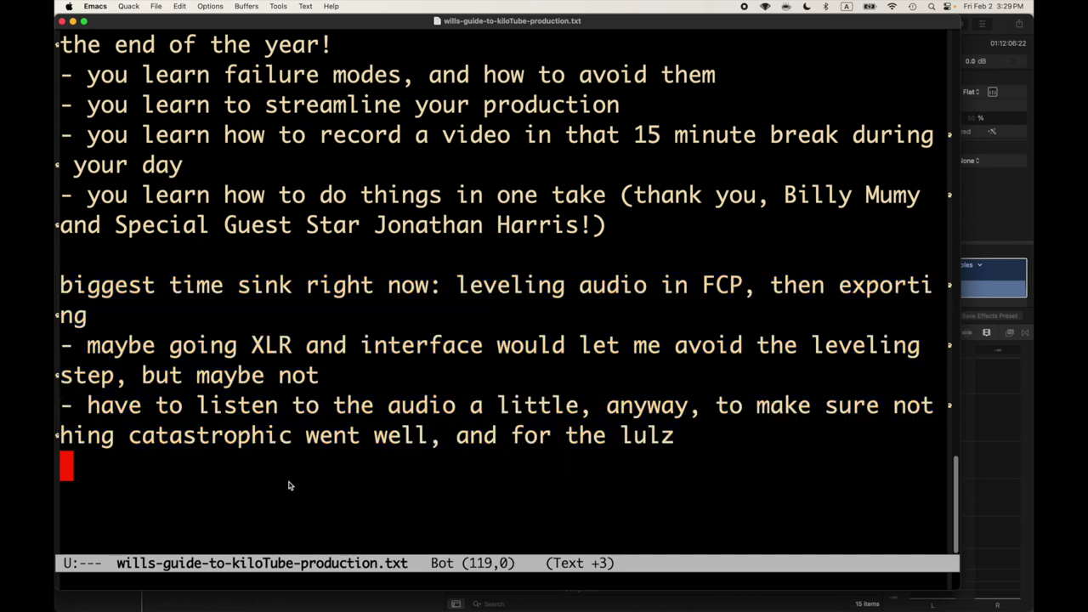
Step: Scroll up to the top and repeatedly select and deselect the kiloTube title line
scroll(282, 412, "up", 20)
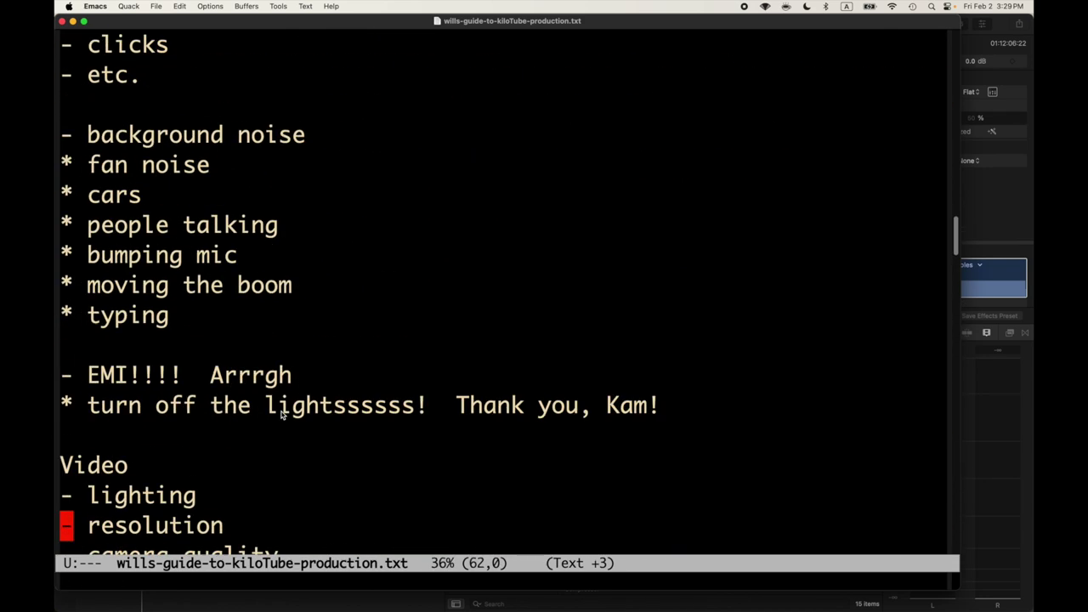
scroll(282, 412, "up", 5)
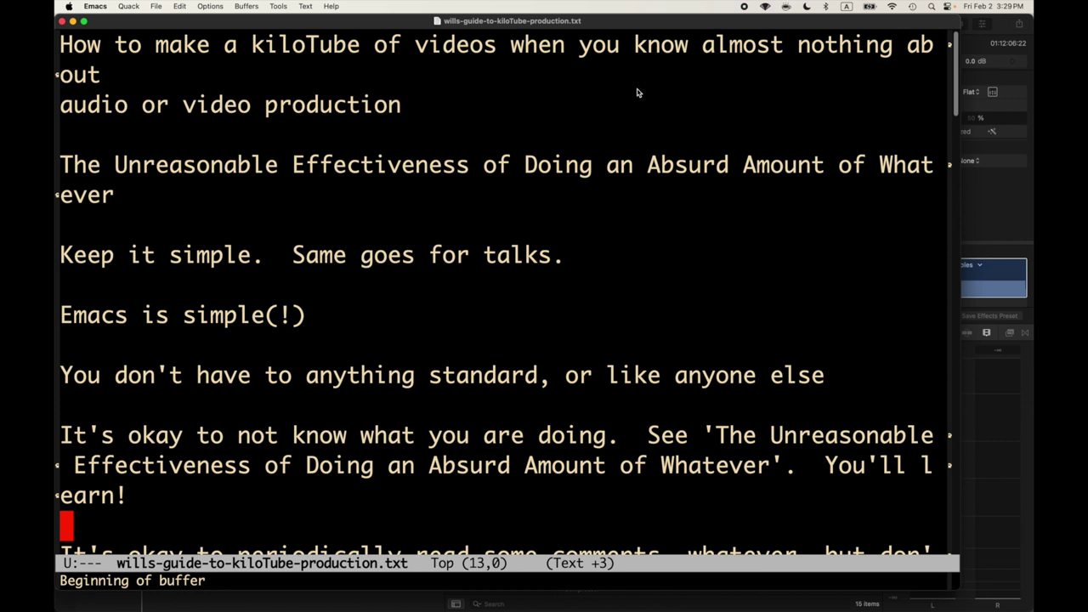
left_click_drag(640, 86, 533, 12)
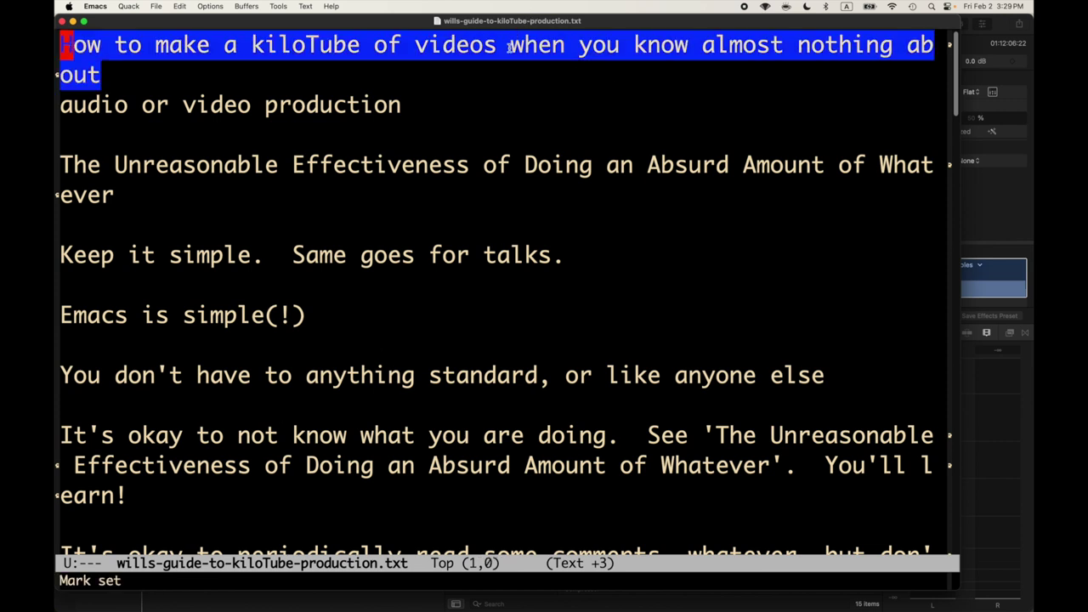
left_click(496, 83)
left_click_drag(498, 80, 524, 5)
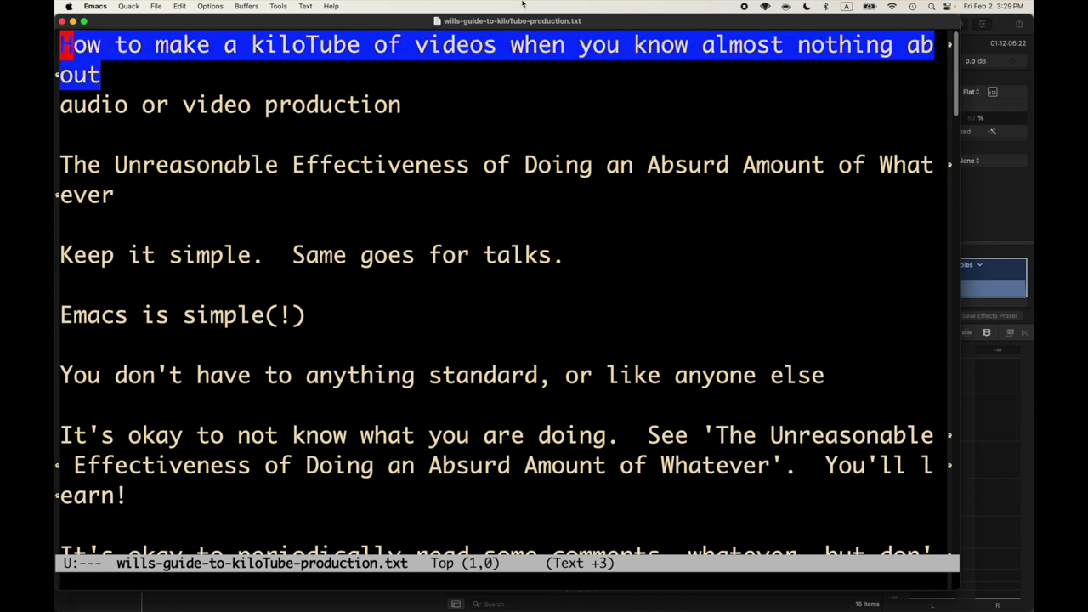
left_click(465, 74)
left_click_drag(465, 74, 501, 7)
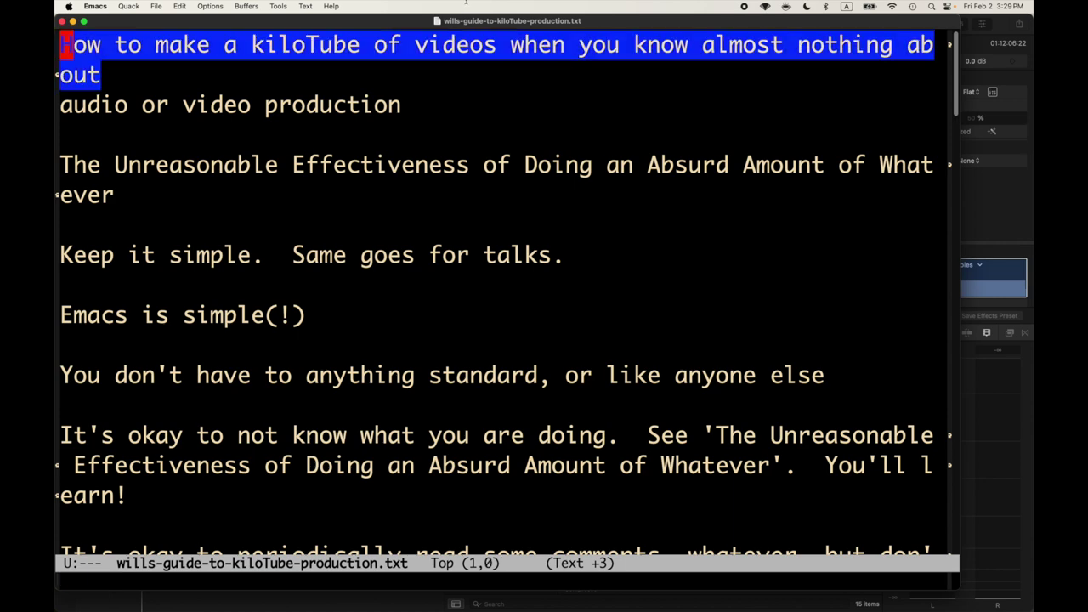
left_click(449, 93)
left_click_drag(450, 93, 468, 10)
left_click(455, 113)
left_click(454, 82)
left_click_drag(454, 82, 488, 29)
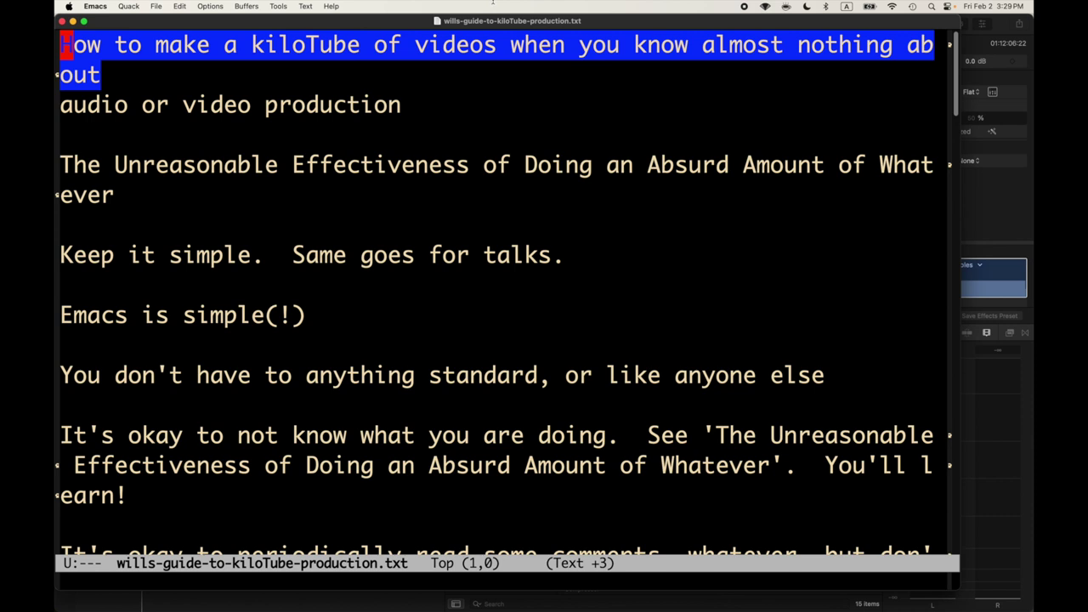
left_click(472, 84)
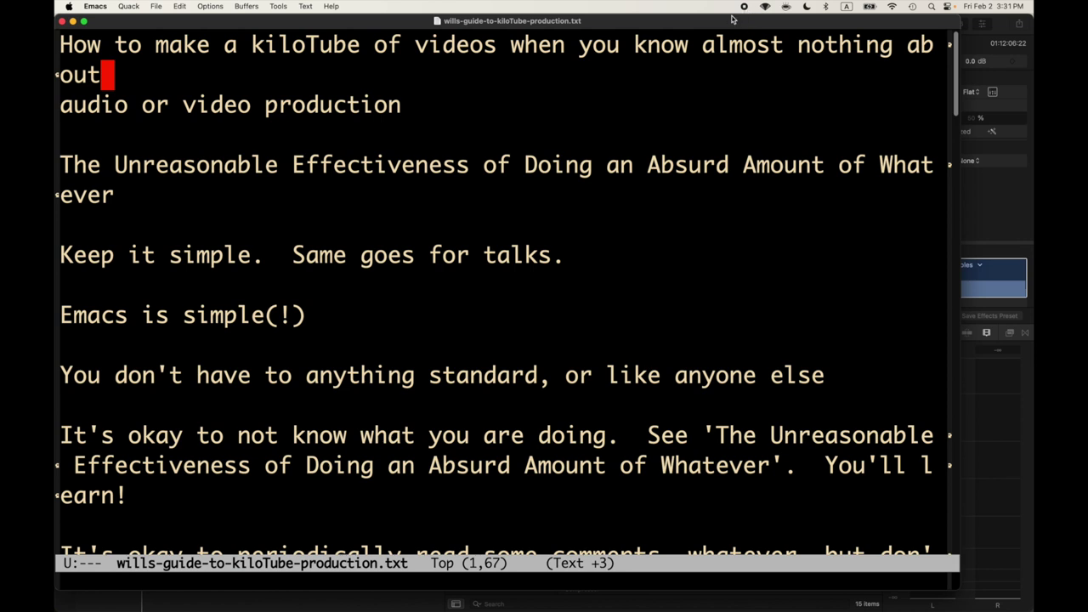
Step: Step through the title lines, ending on the blank line below the kiloTube title
key("ctrl+n")
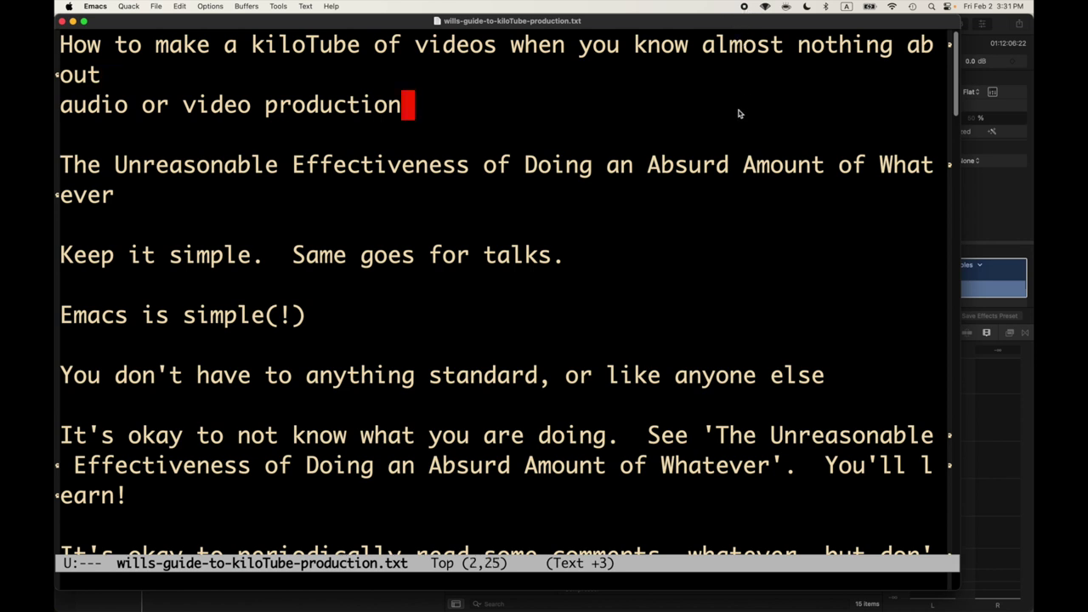
key("ctrl+n")
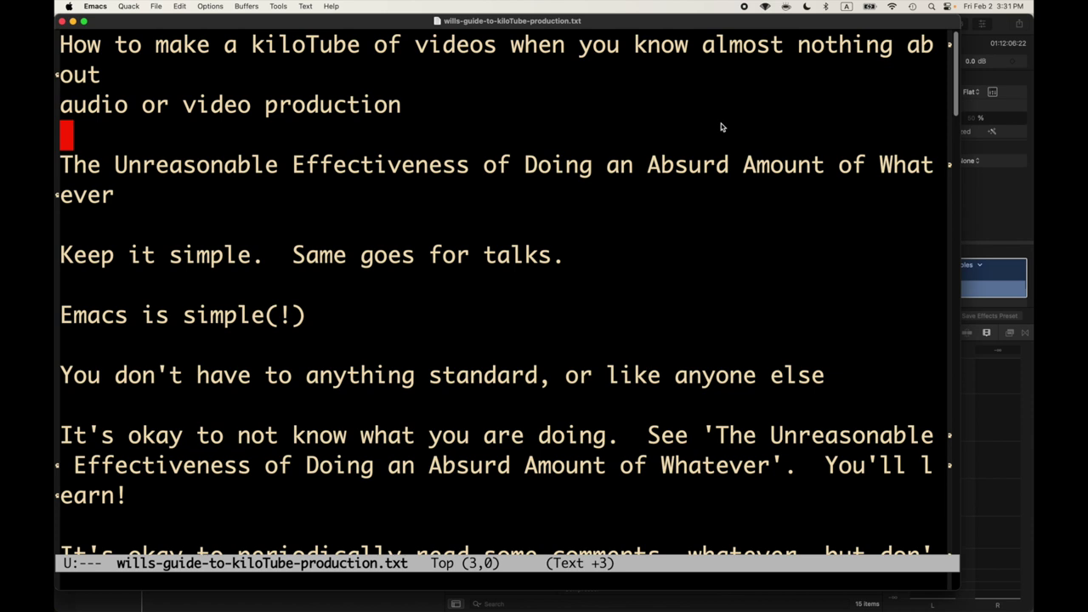
key("ctrl+p")
key("ctrl+n")
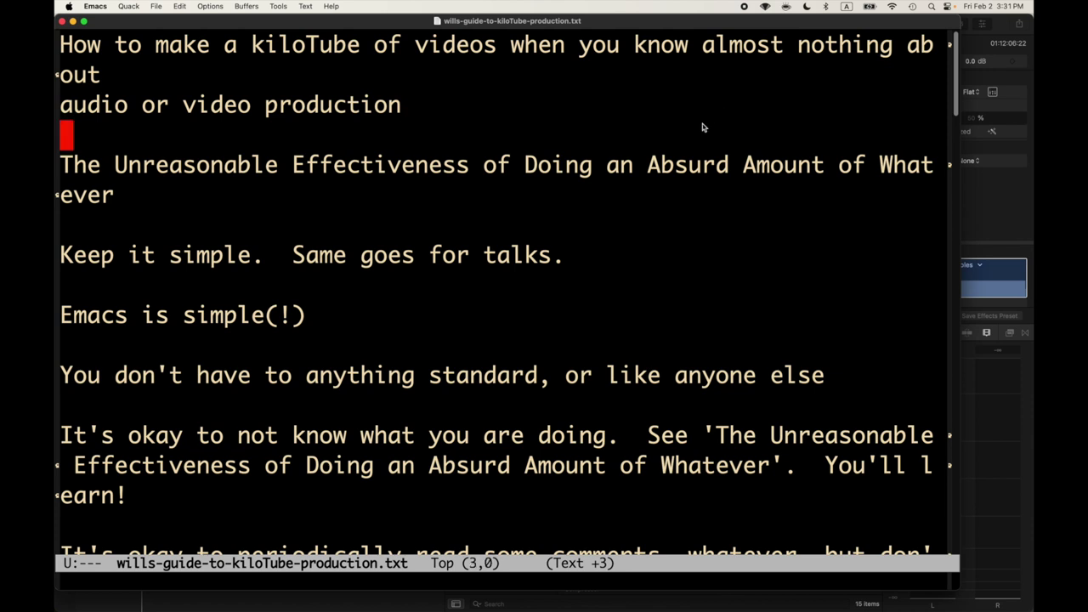